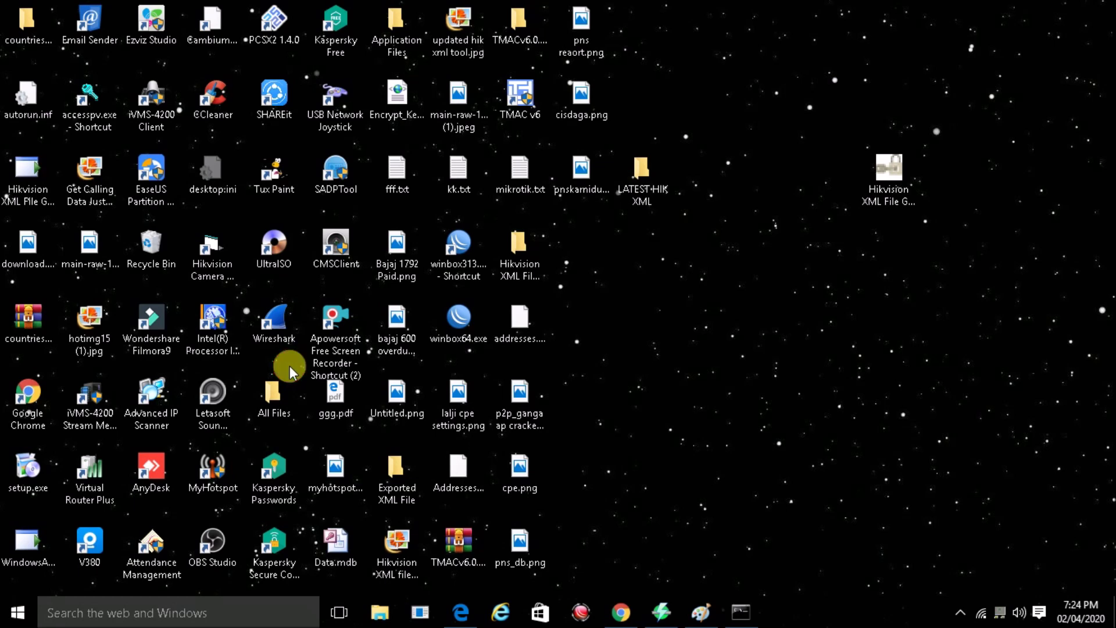
# Search Windows for 'internet' and launch Internet Explorer
pyautogui.click(457, 332)
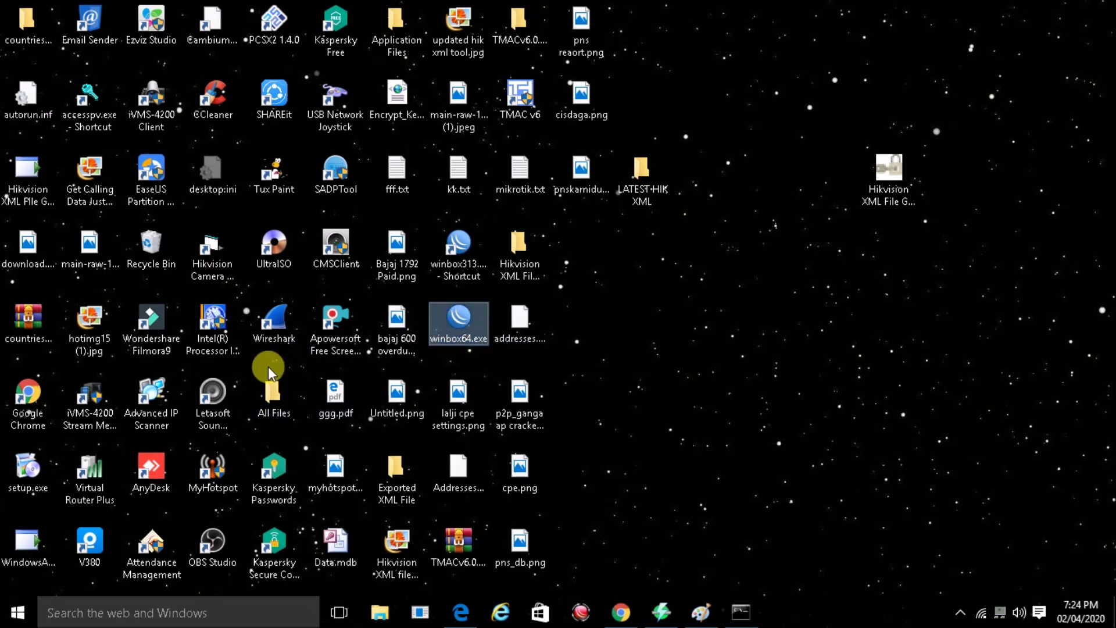
pyautogui.click(301, 366)
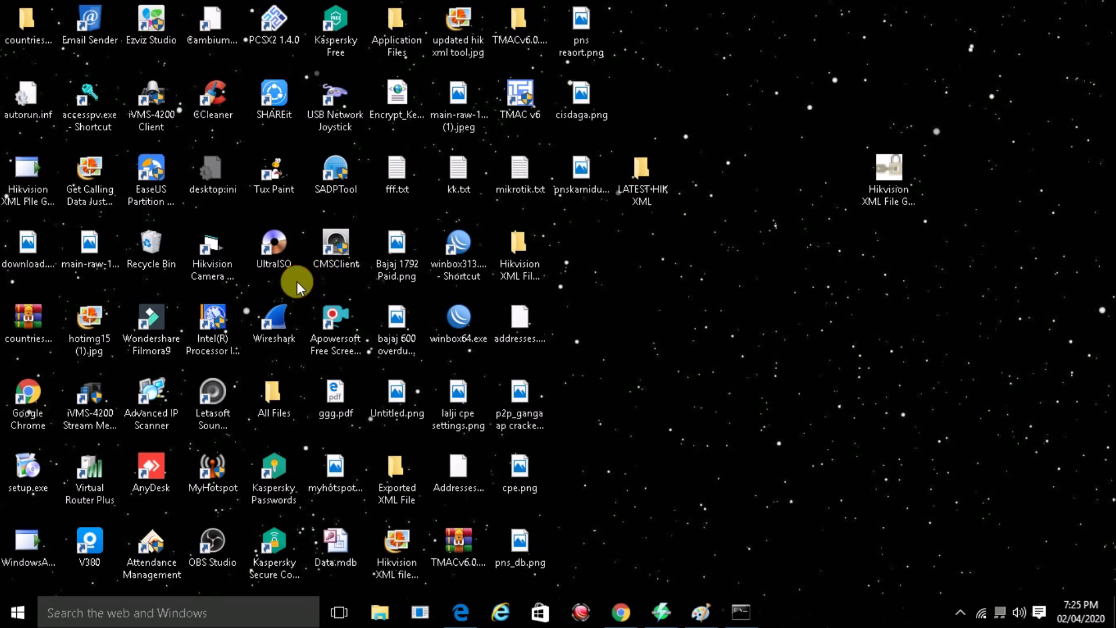
pyautogui.click(220, 615)
pyautogui.write('internet')
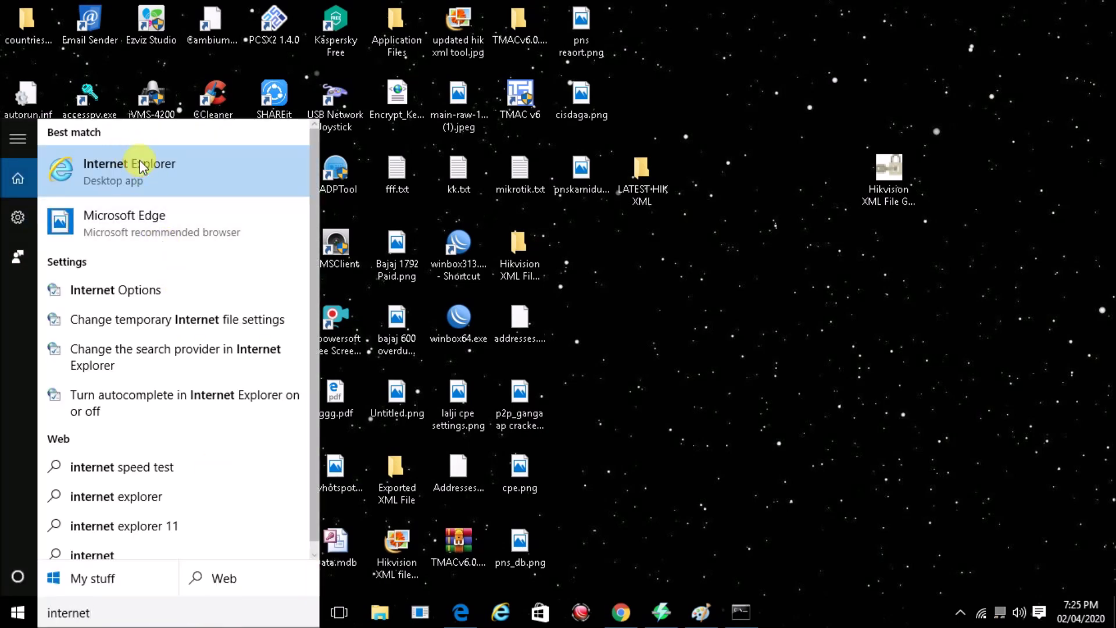
pyautogui.click(142, 165)
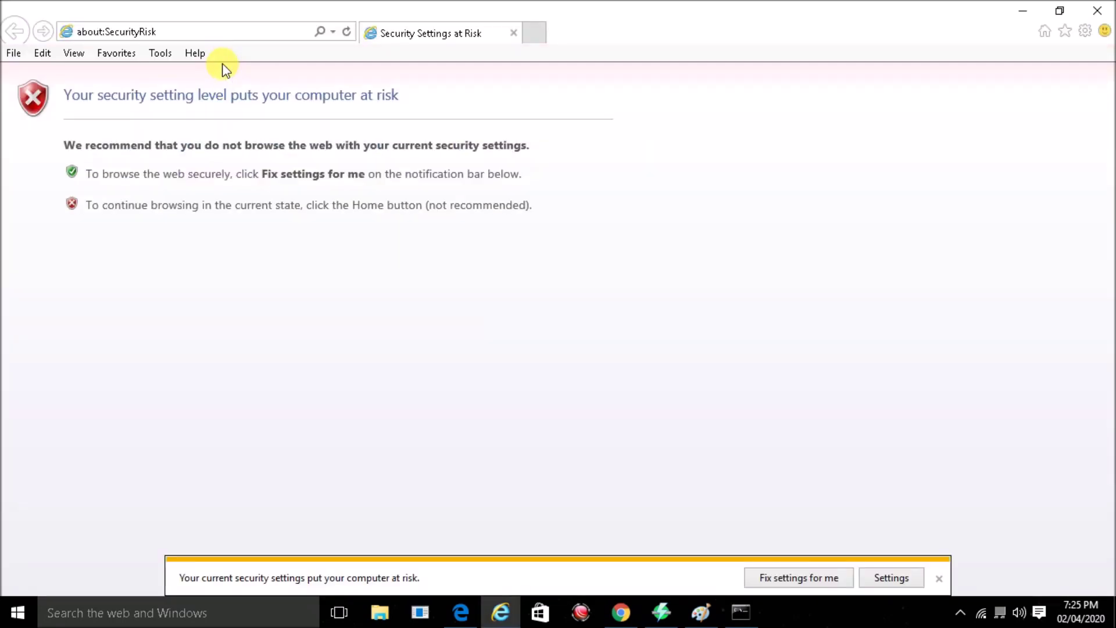
# Load the router page at 192.168.99.1 in the browser address bar
pyautogui.click(210, 29)
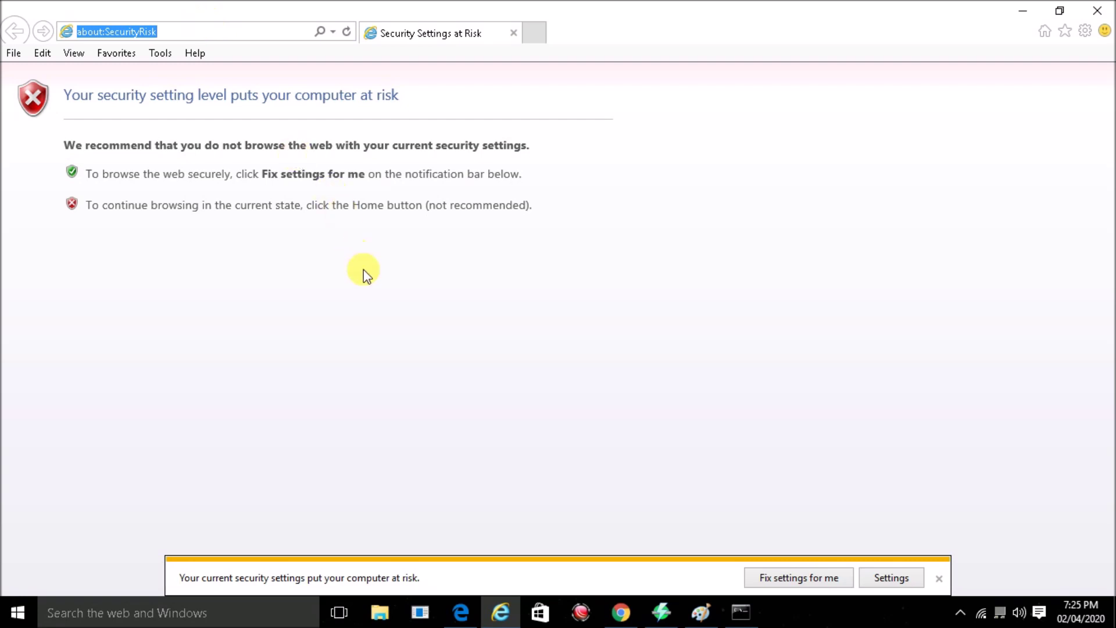
pyautogui.write('192.168.1.30/')
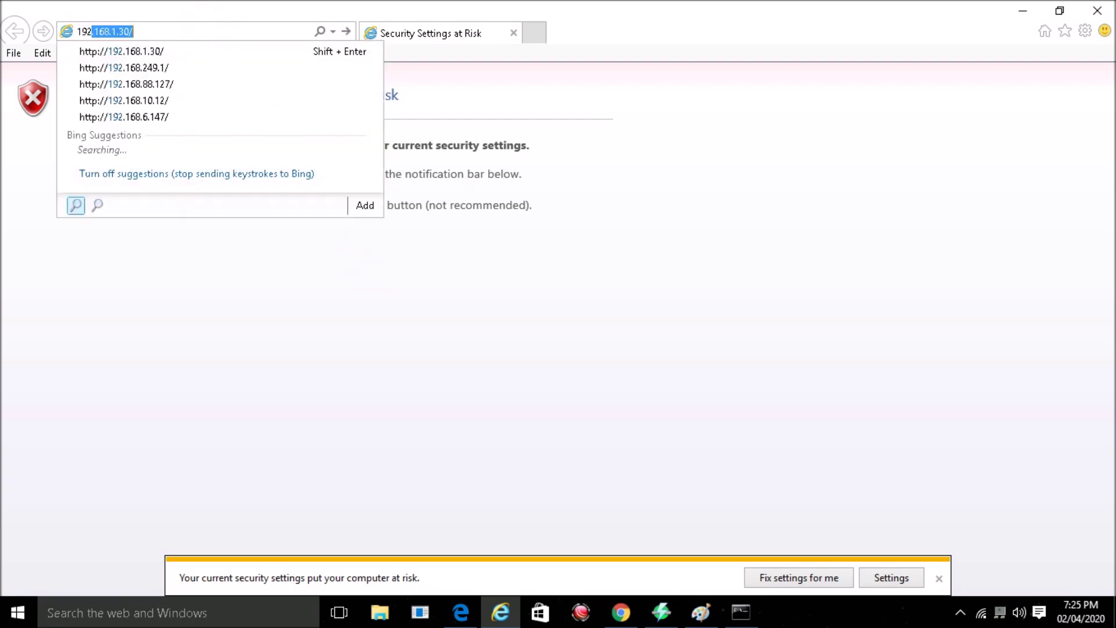
pyautogui.hotkey('shift', 'Left')
pyautogui.hotkey('shift', 'Left')
pyautogui.hotkey('shift', 'Left')
pyautogui.hotkey('shift', 'Left')
pyautogui.hotkey('shift', 'Left')
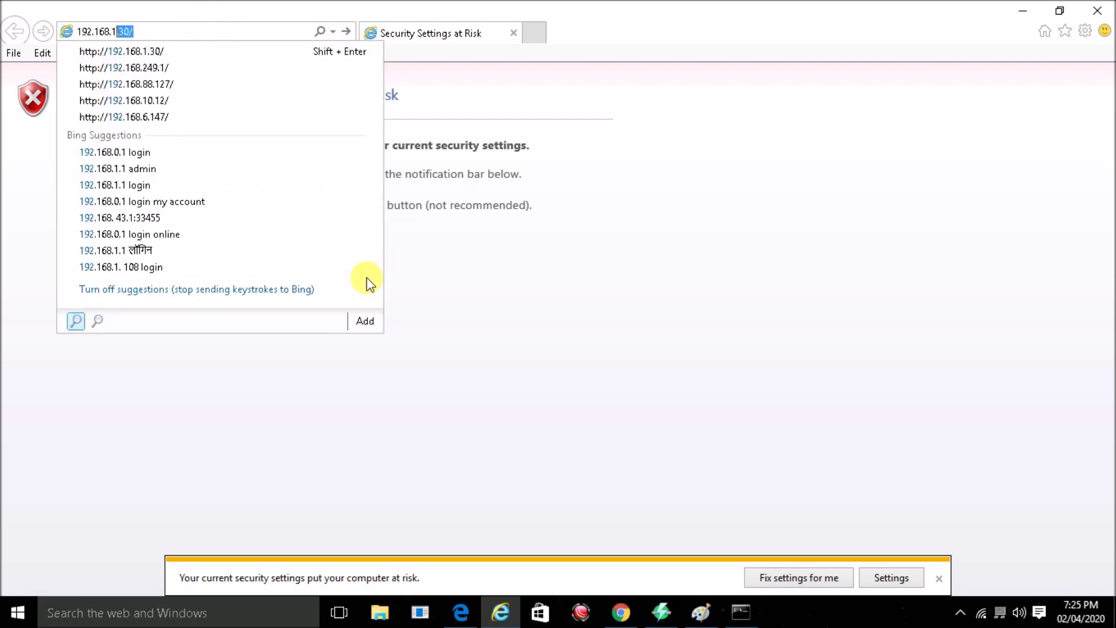
pyautogui.write('99.1')
pyautogui.press('Return')
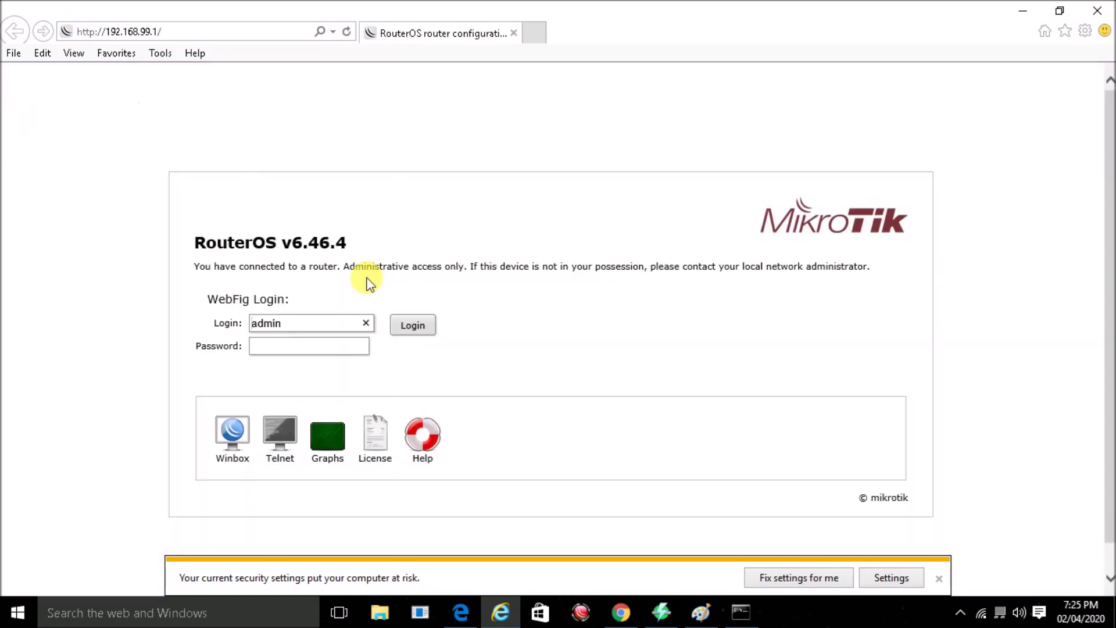
# Log in to WebFig with the admin account password
pyautogui.click(336, 349)
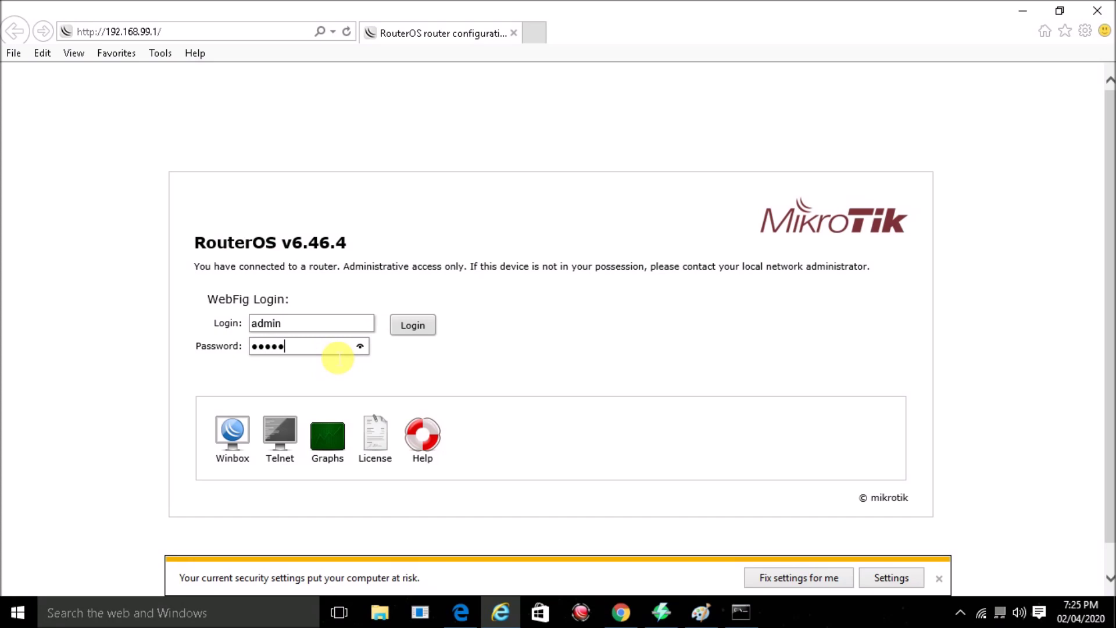
pyautogui.press('Return')
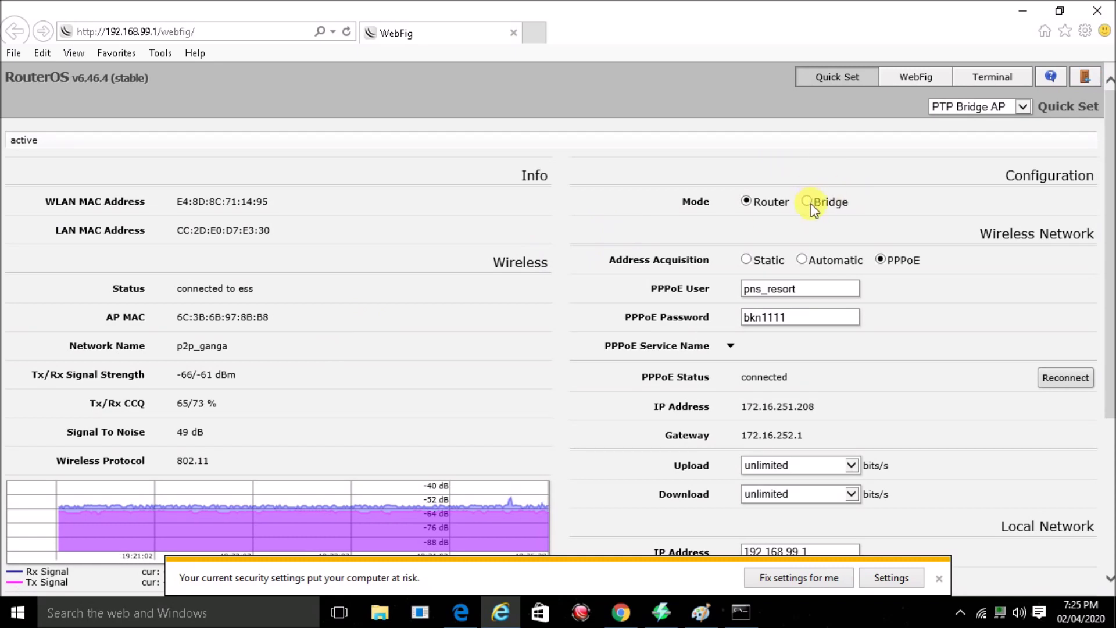
pyautogui.click(808, 202)
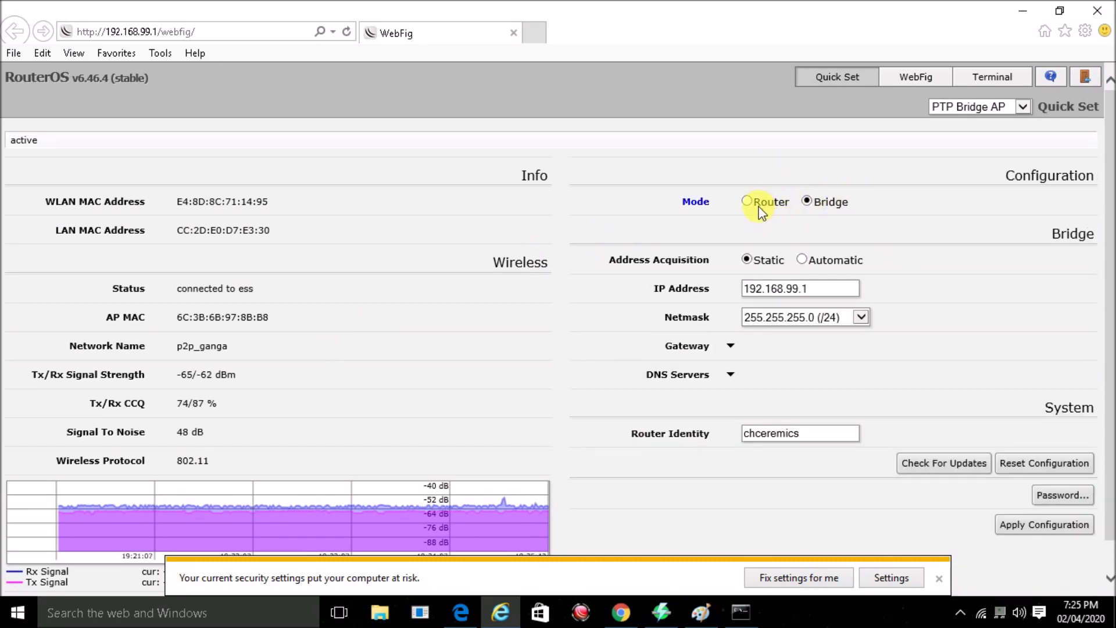
pyautogui.click(829, 290)
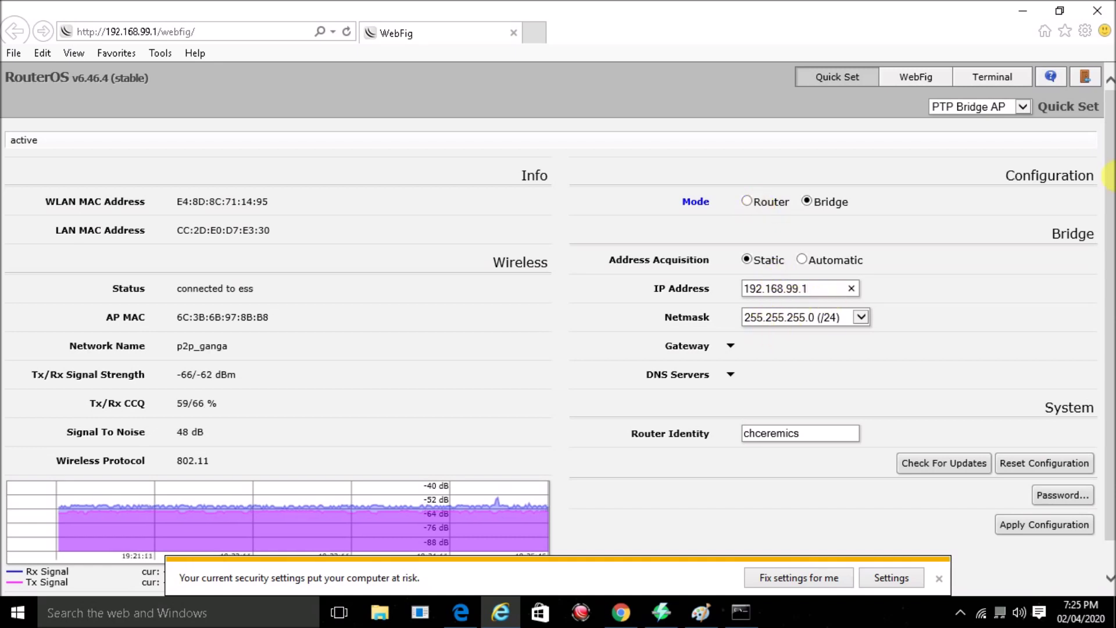
pyautogui.moveTo(1111, 145); pyautogui.dragTo(1107, 247)
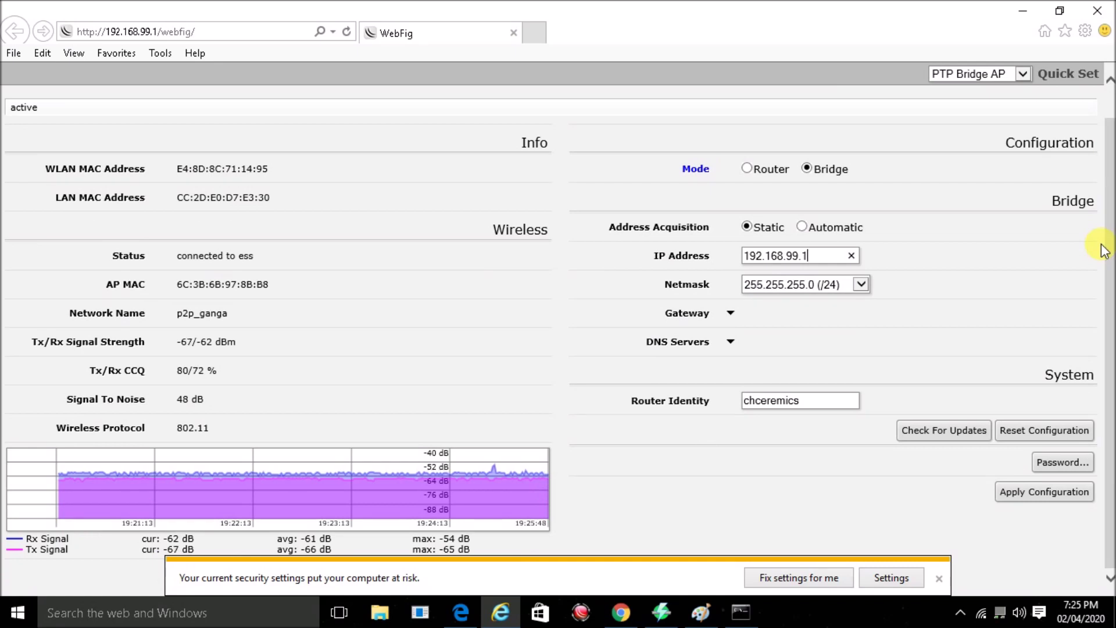
pyautogui.click(748, 168)
pyautogui.moveTo(1109, 214); pyautogui.dragTo(1108, 291)
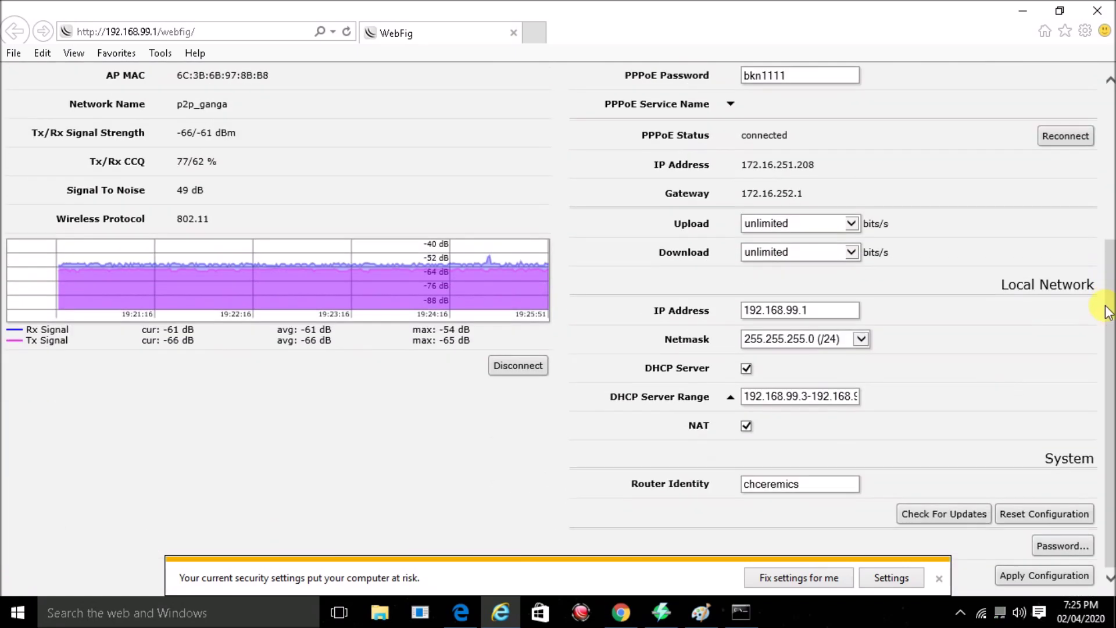
# Disconnect the wireless link to scan, then browse Net_Base_14, p2p_ganga, Air15Net and TVS-RANI BAZAR
pyautogui.click(515, 366)
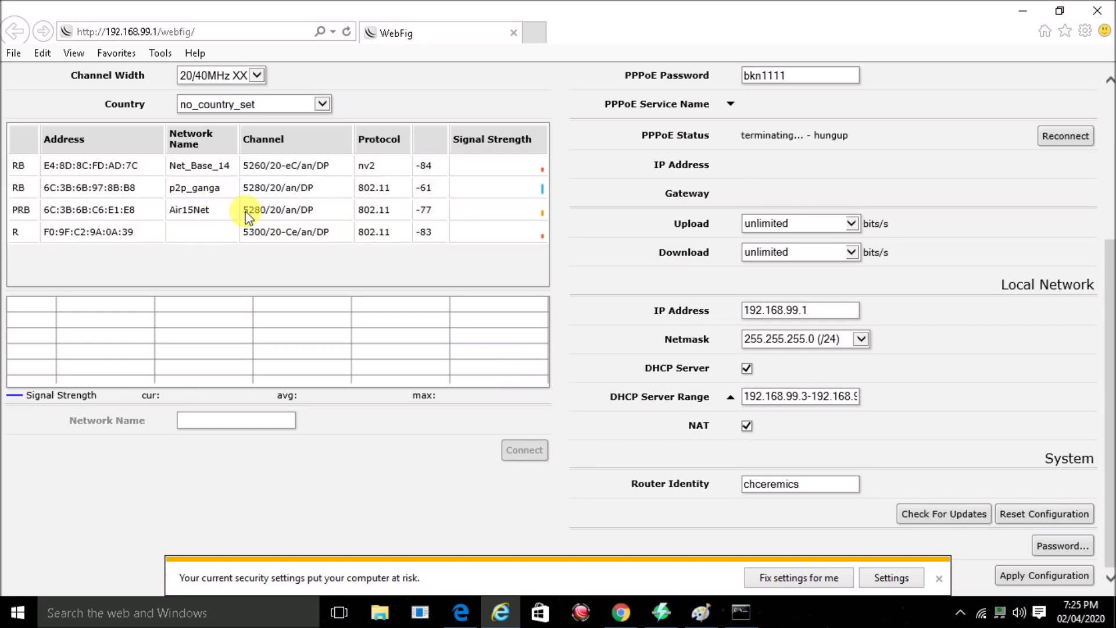
pyautogui.click(208, 173)
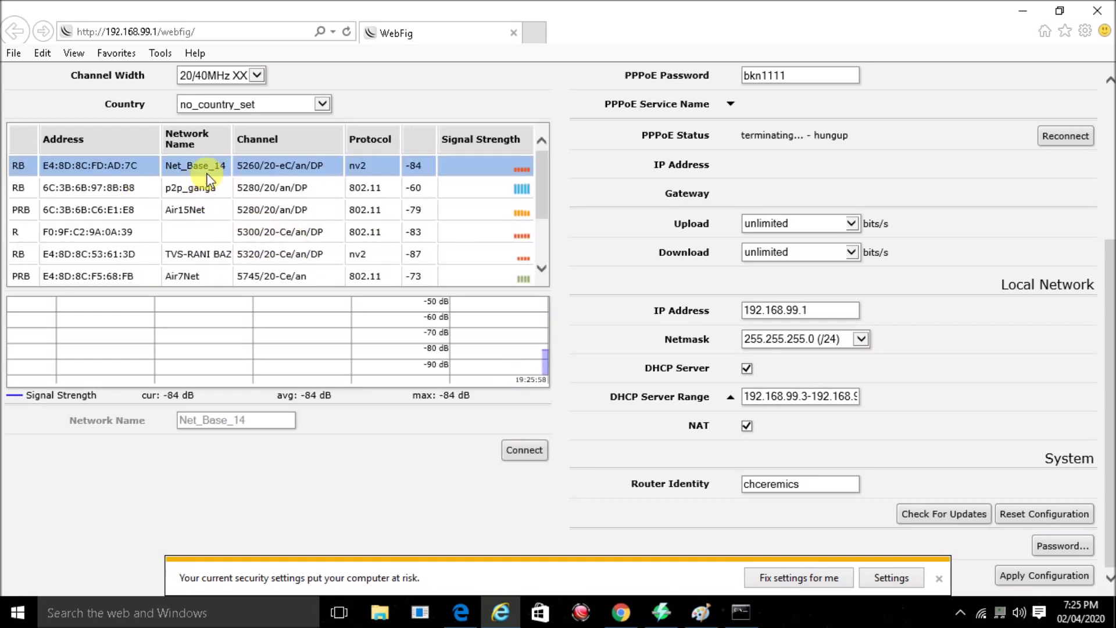
pyautogui.click(214, 195)
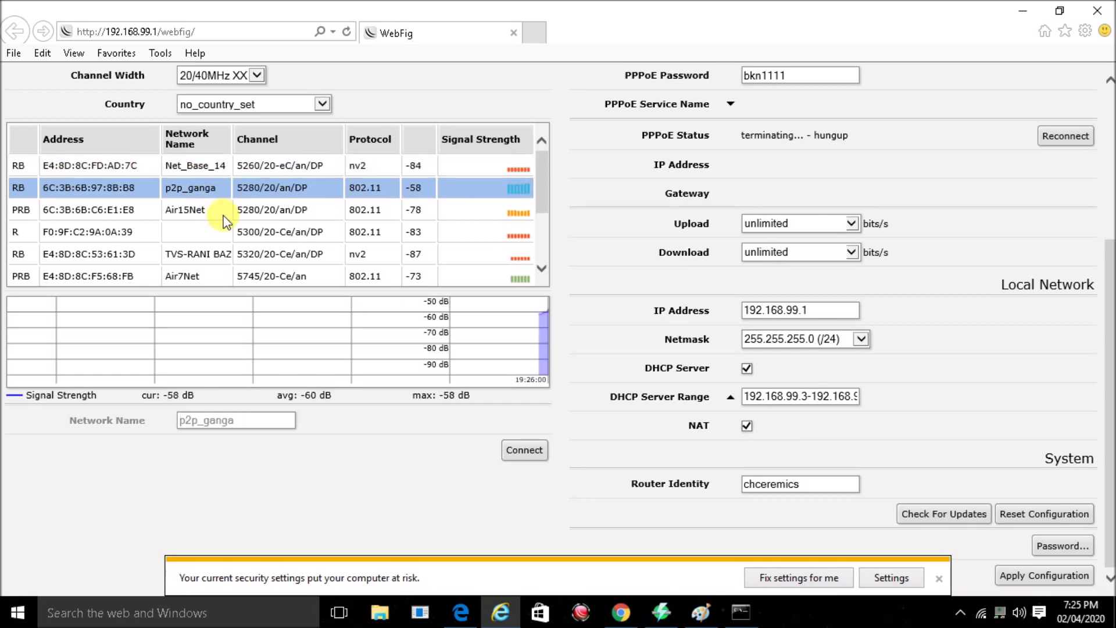
pyautogui.click(223, 214)
pyautogui.click(228, 232)
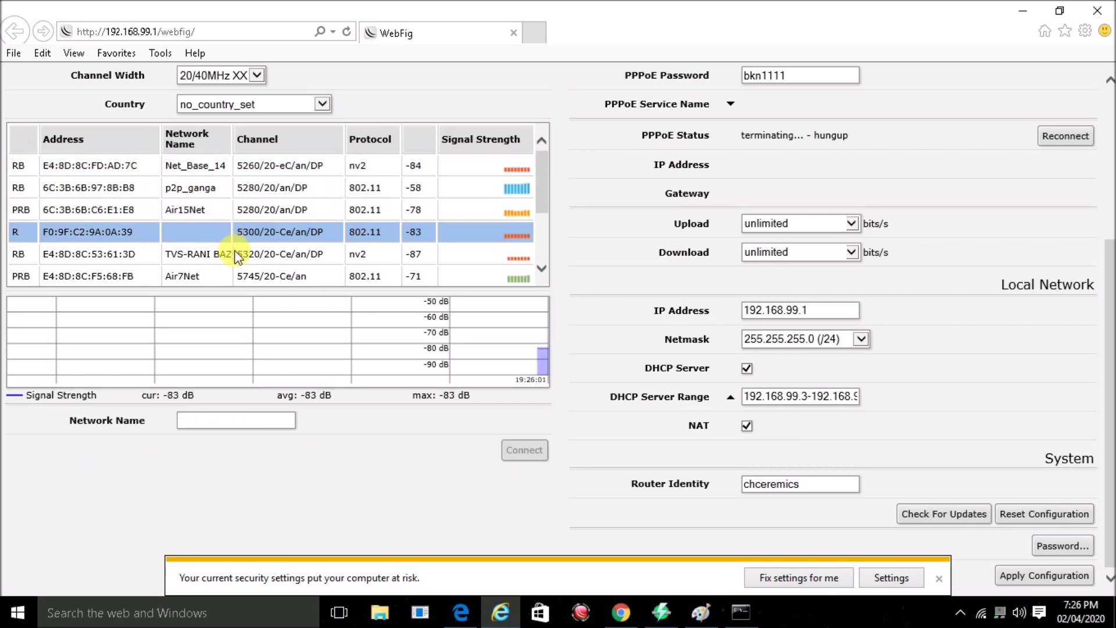
pyautogui.click(235, 254)
# Scroll the scan list and review p2p_ganga, Net_Base_14, F0:9F:C2:9A:0A:39 and TVS-RANI BAZAR again
pyautogui.moveTo(539, 192); pyautogui.dragTo(546, 158)
pyautogui.click(542, 158)
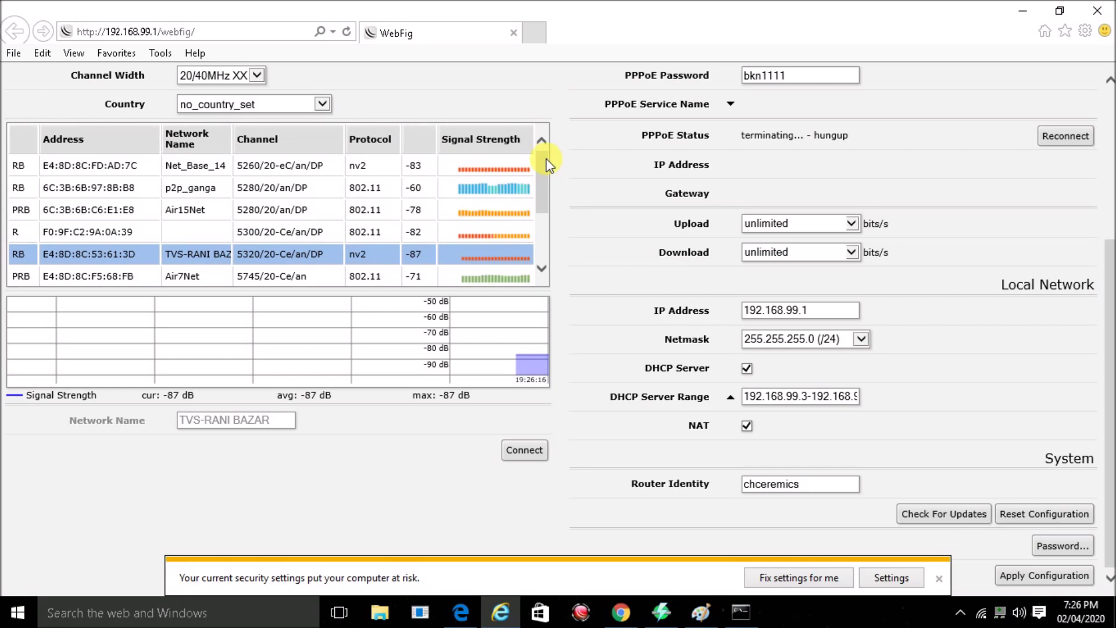
pyautogui.moveTo(546, 158); pyautogui.dragTo(545, 157)
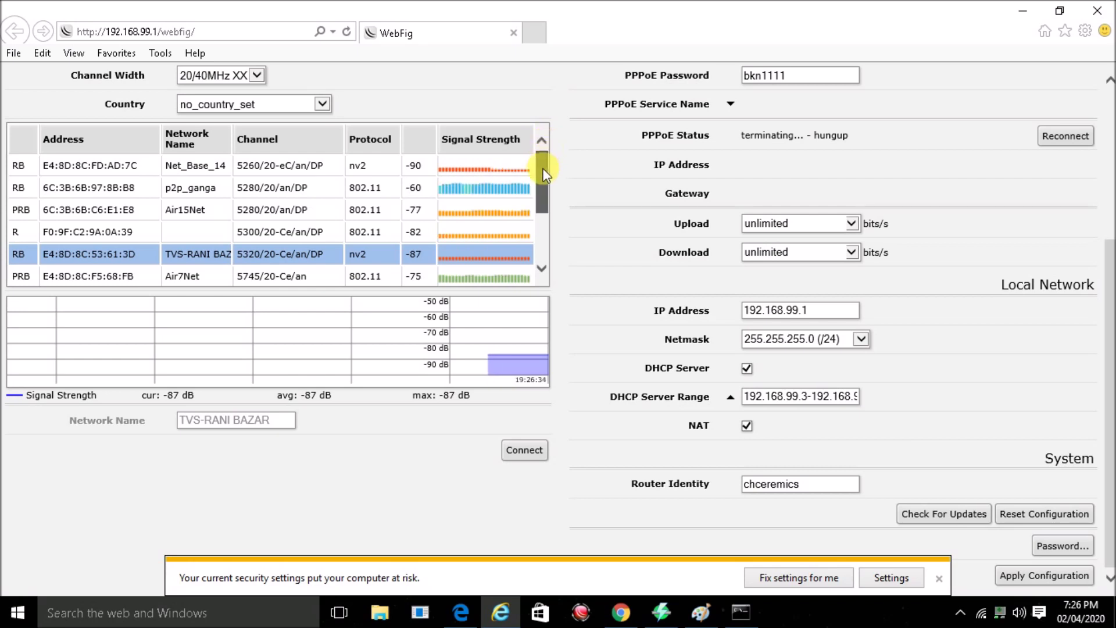
pyautogui.moveTo(543, 163); pyautogui.dragTo(548, 121)
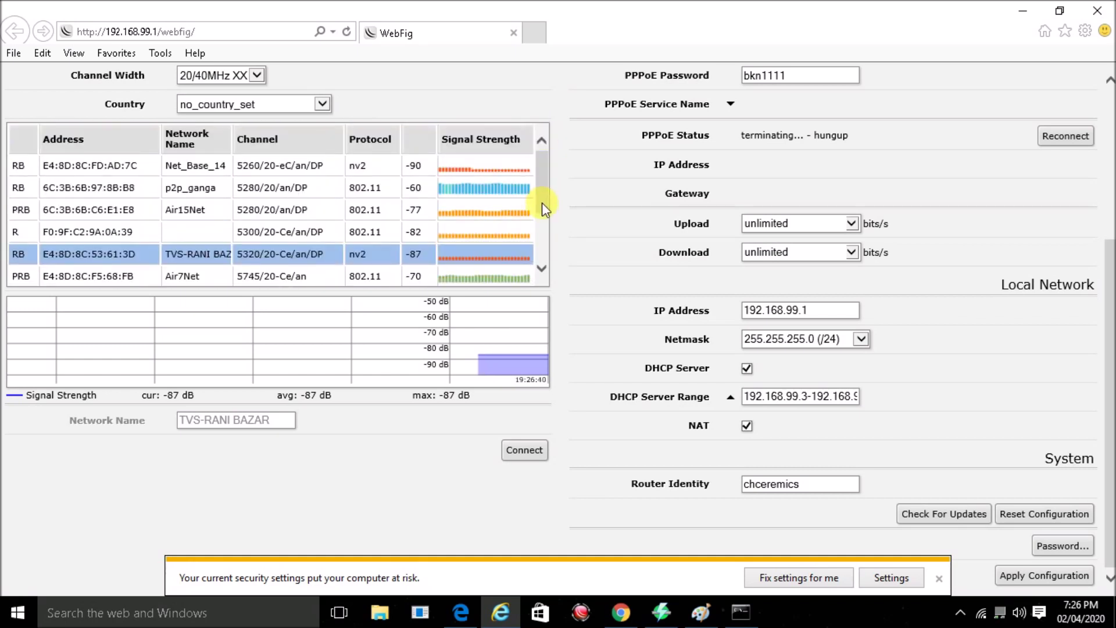
pyautogui.click(208, 181)
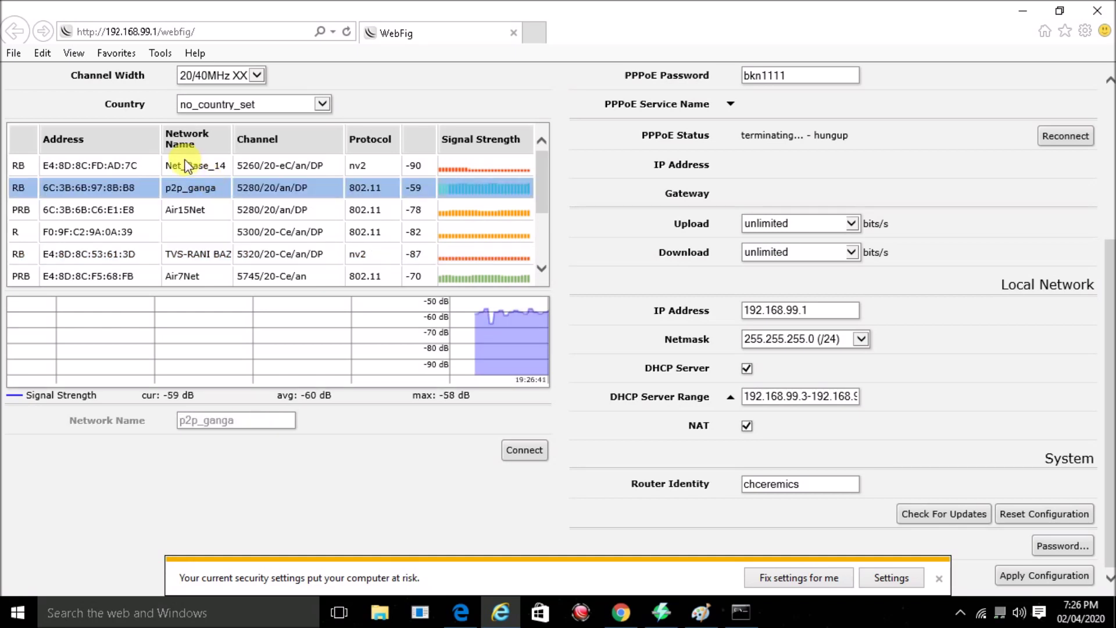
pyautogui.click(186, 166)
pyautogui.click(220, 195)
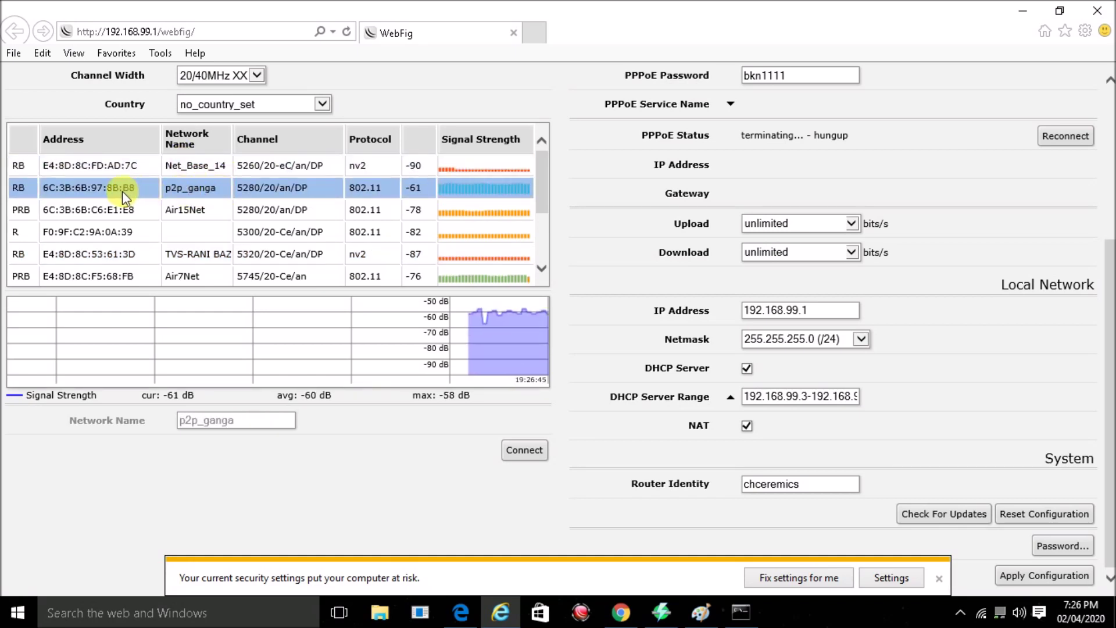
pyautogui.click(201, 233)
pyautogui.click(201, 253)
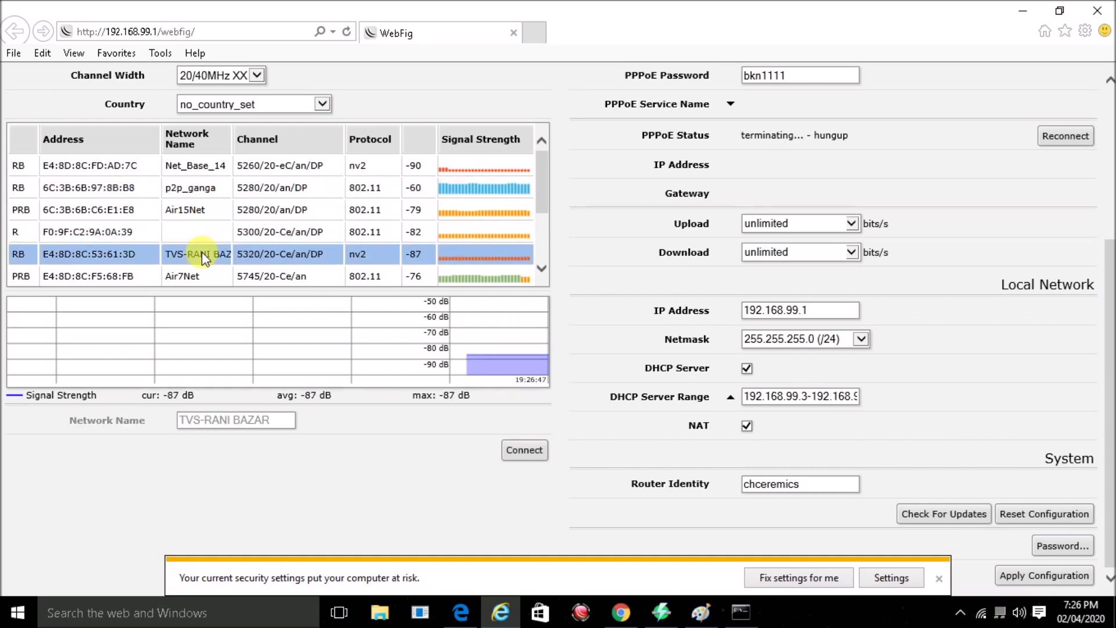
pyautogui.moveTo(540, 197); pyautogui.dragTo(542, 249)
# Compare the NG BASE 1, Air4Net and Air7Net signals, then pick p2p_ganga to join
pyautogui.click(189, 248)
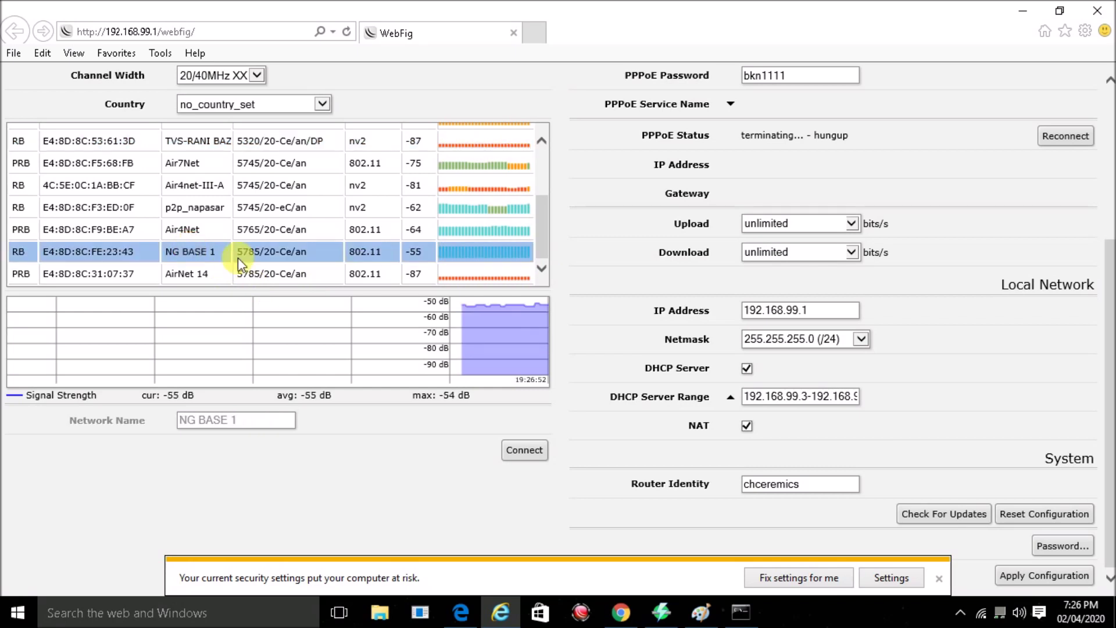
pyautogui.click(452, 231)
pyautogui.click(455, 253)
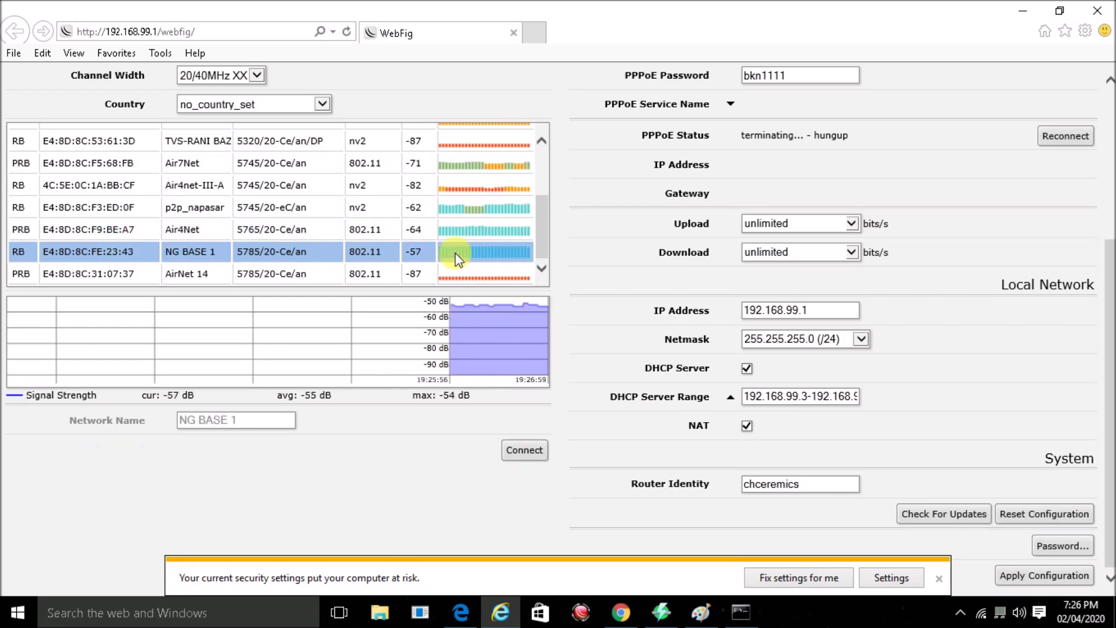
pyautogui.click(459, 187)
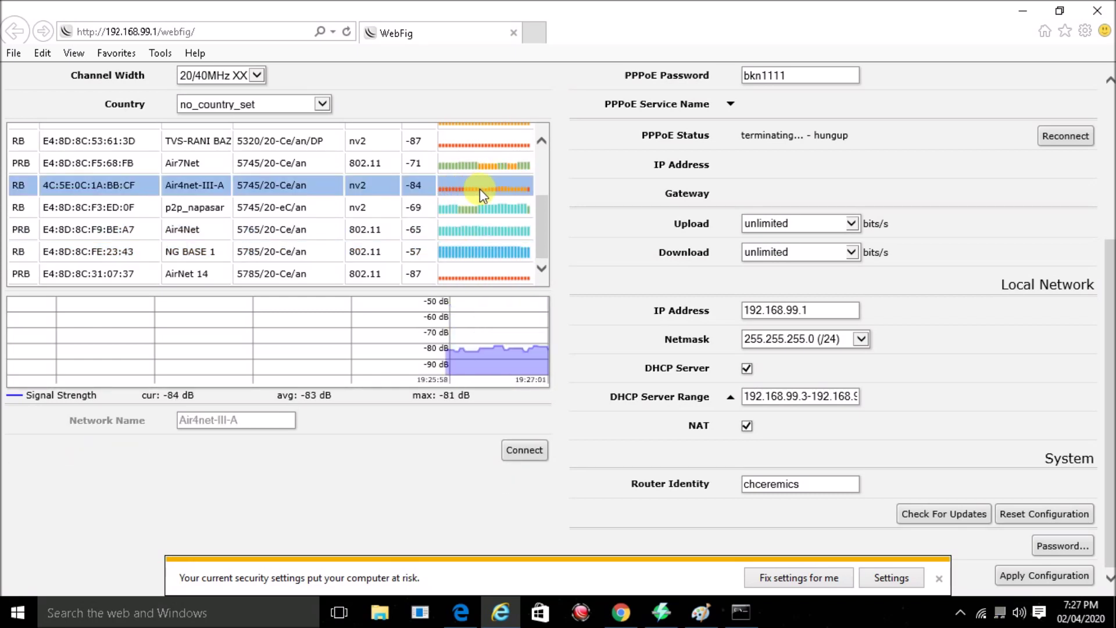
pyautogui.click(459, 162)
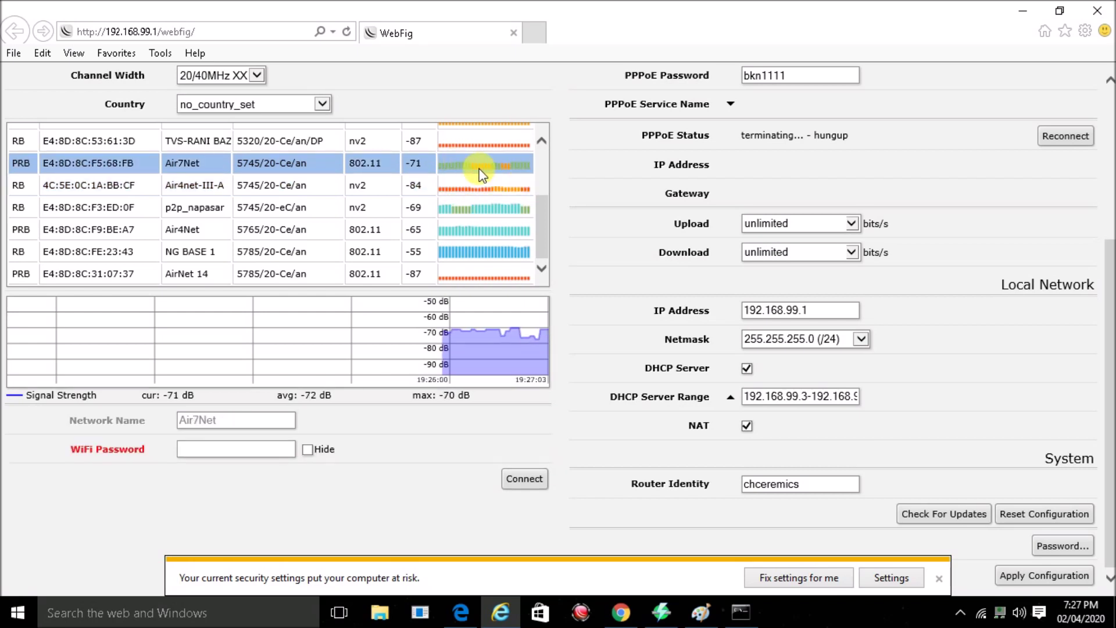
pyautogui.click(463, 254)
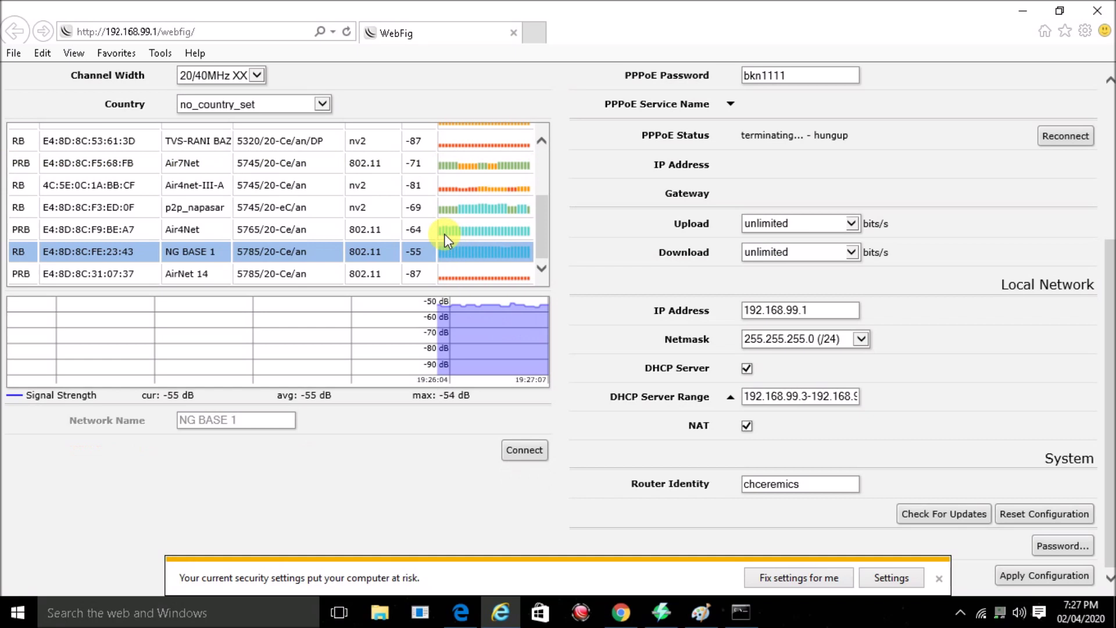
pyautogui.click(444, 233)
pyautogui.click(461, 253)
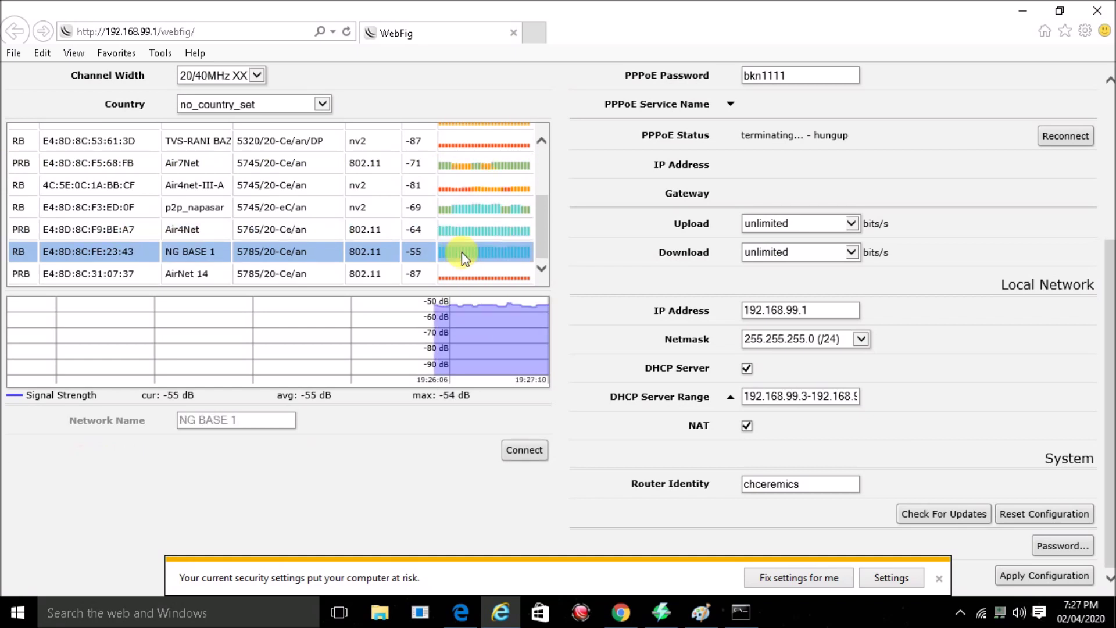
pyautogui.scroll(3, 543, 229)
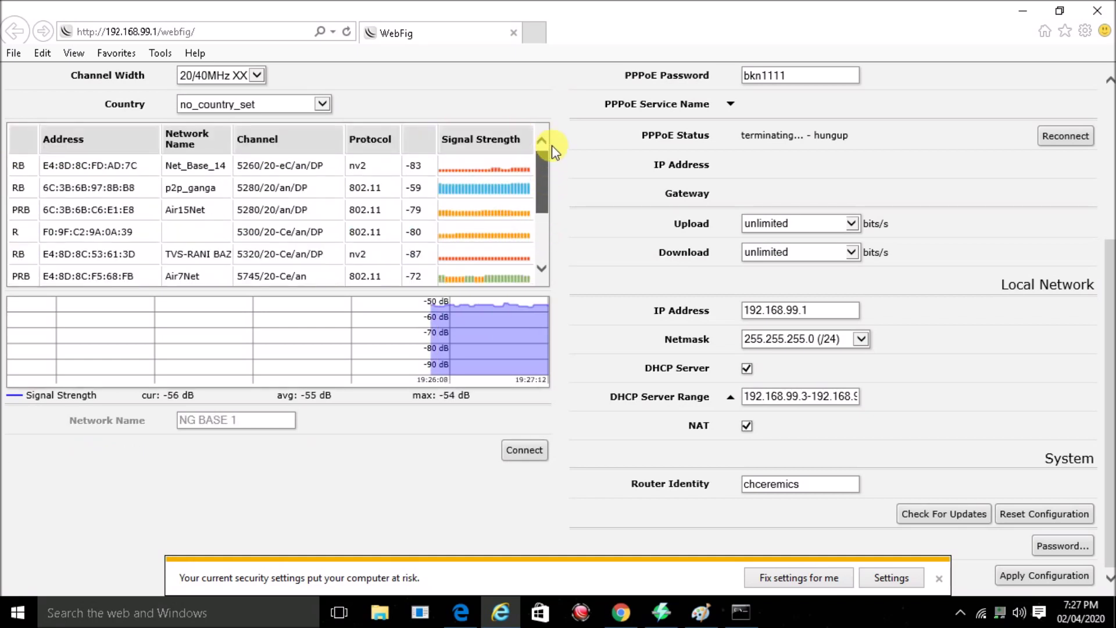
pyautogui.click(367, 194)
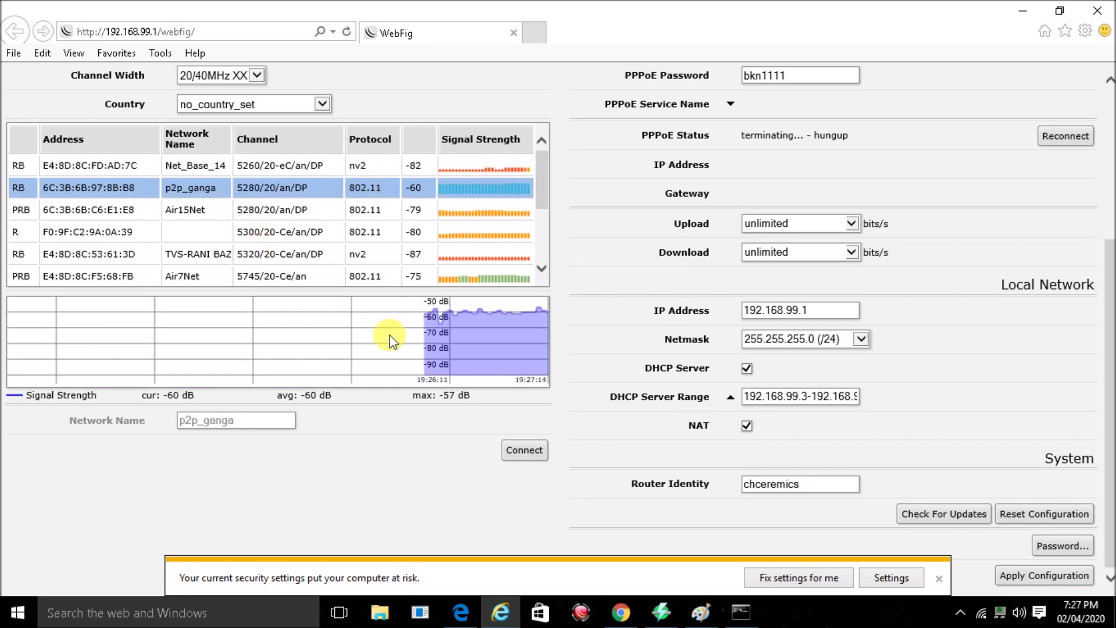
# Connect to p2p_ganga, switch the device to Bridge mode and apply the configuration
pyautogui.click(524, 451)
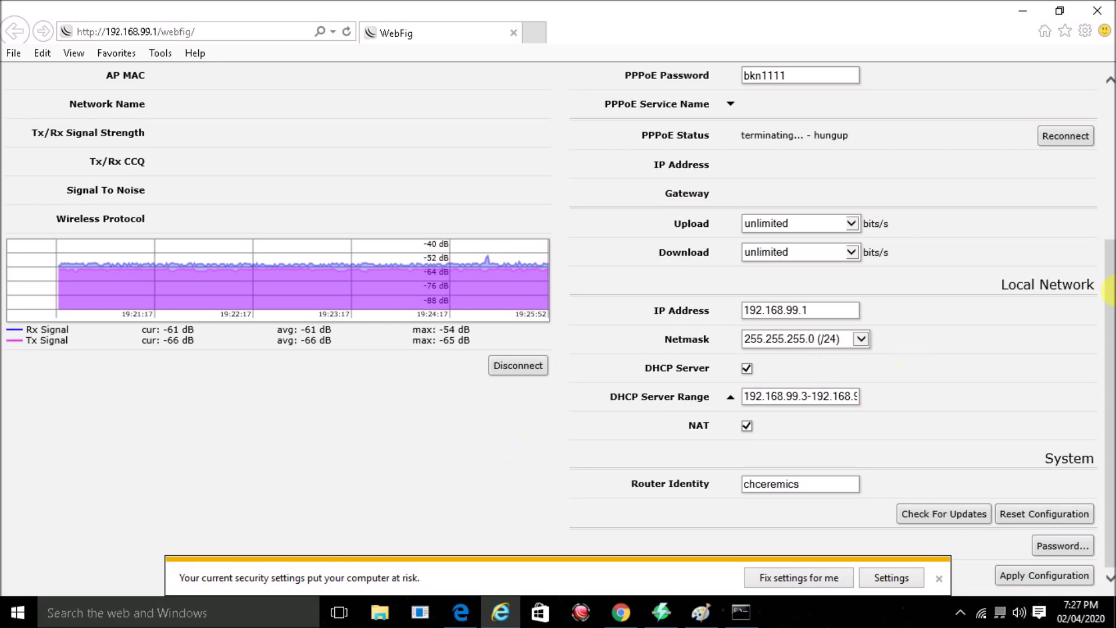
pyautogui.moveTo(1110, 287); pyautogui.dragTo(1110, 197)
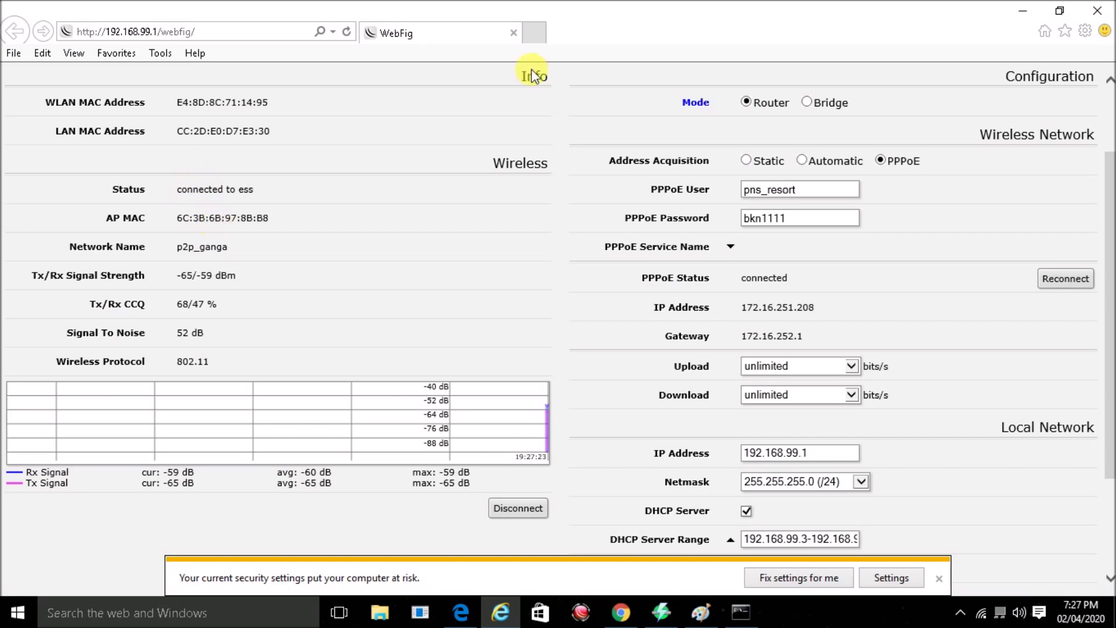
pyautogui.click(808, 103)
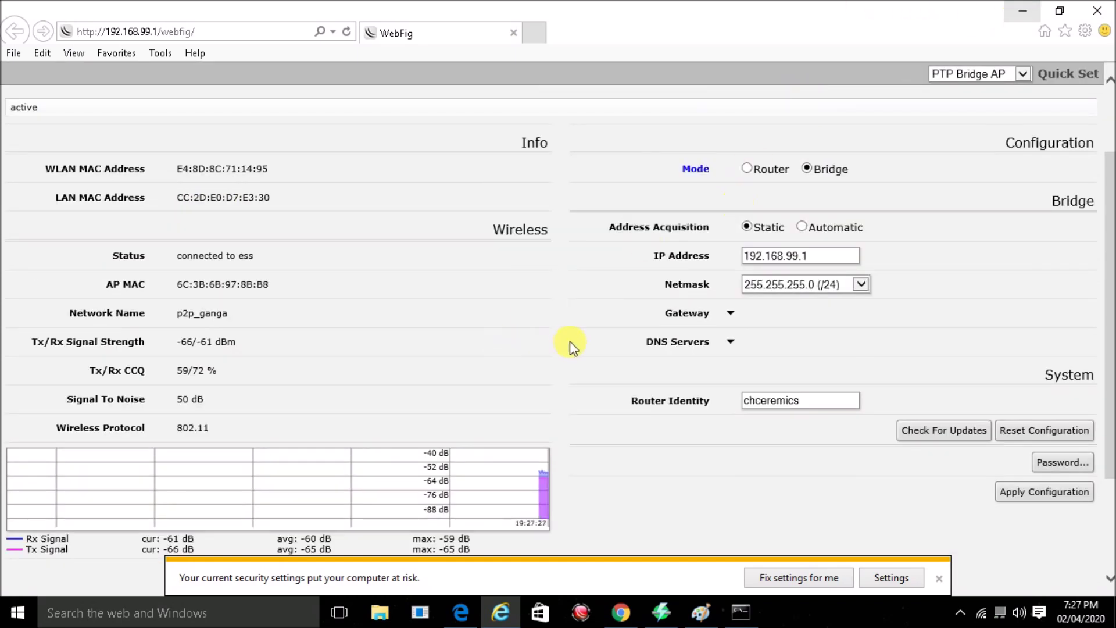
pyautogui.click(1004, 495)
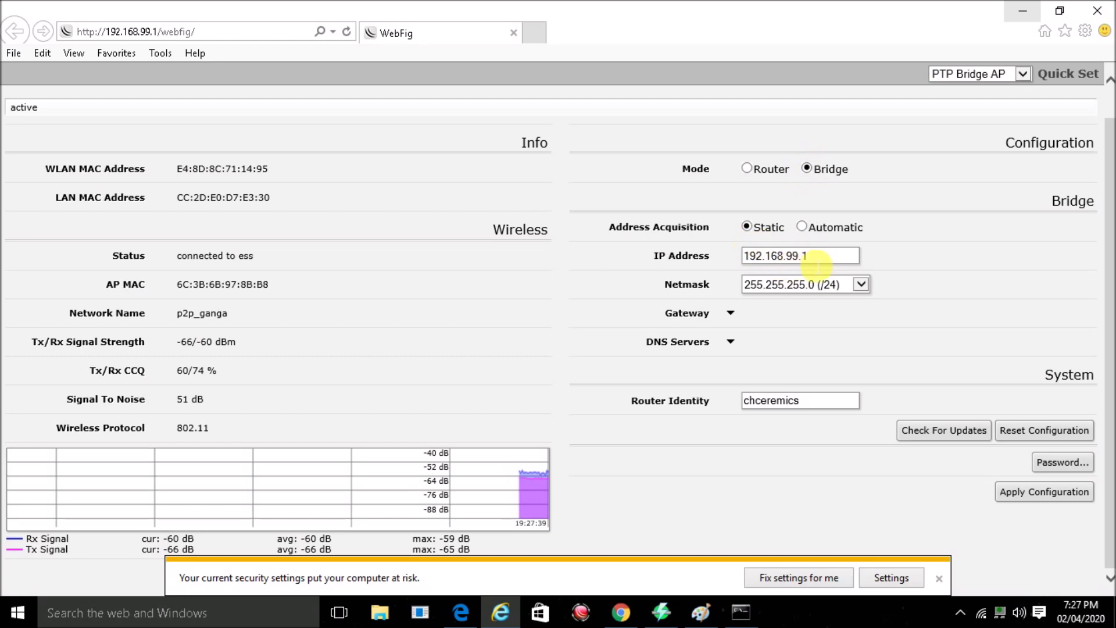
pyautogui.click(1021, 493)
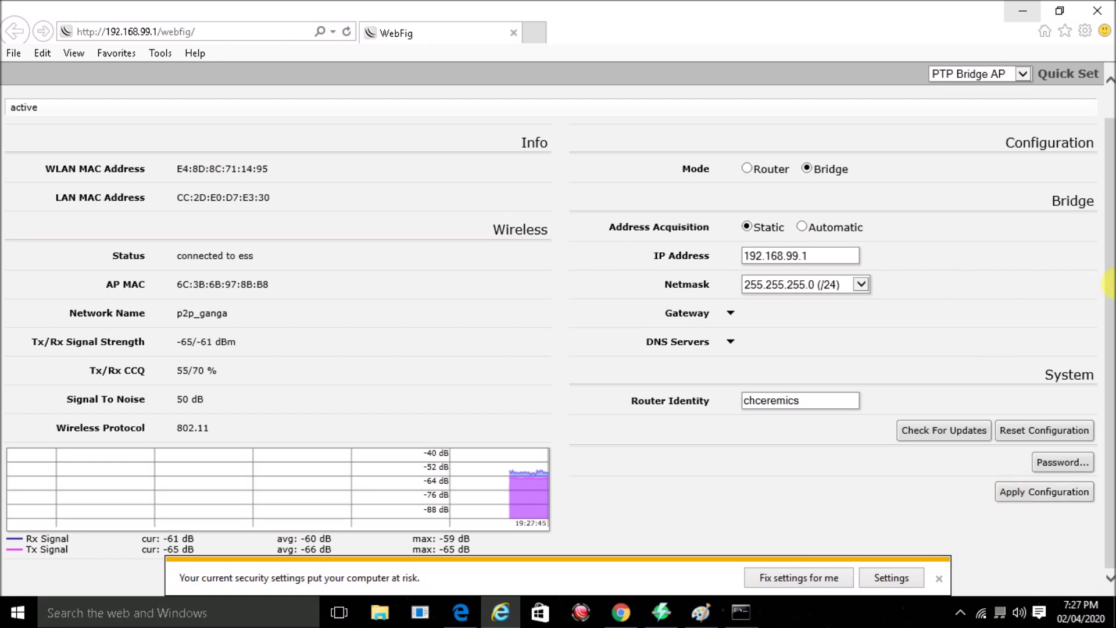
pyautogui.click(1021, 499)
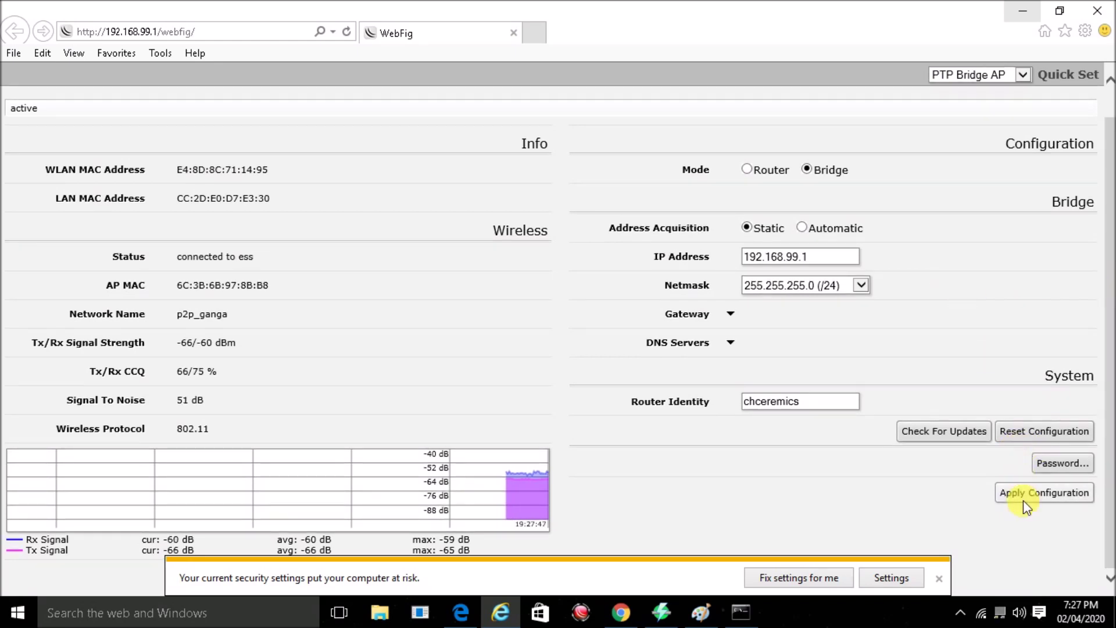
pyautogui.click(1022, 12)
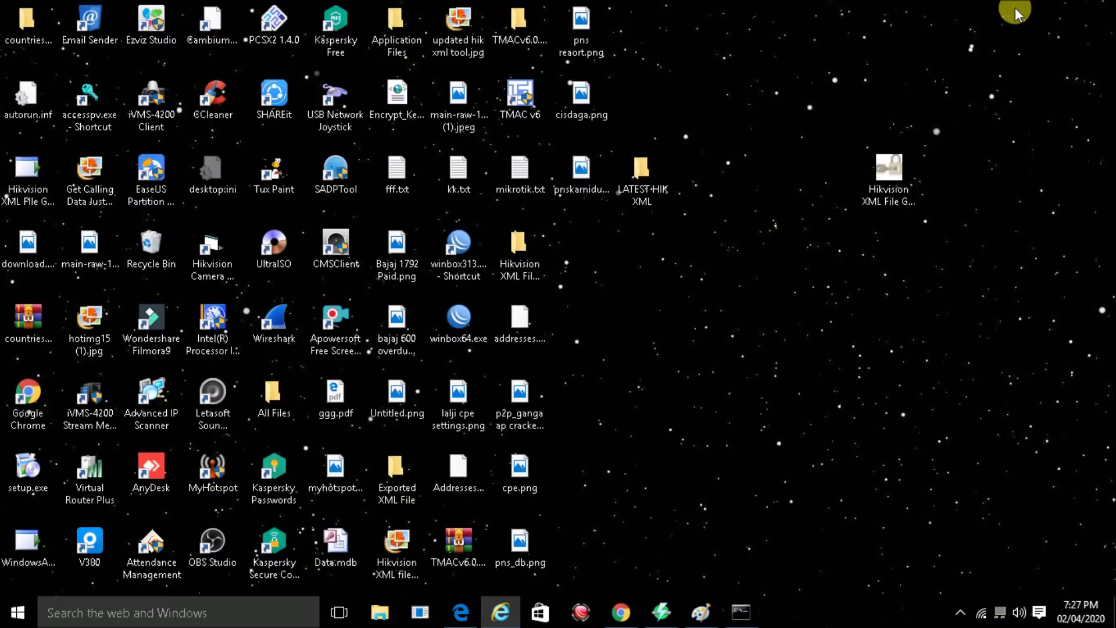
# Launch WinBox from the desktop and refresh the neighbor list
pyautogui.click(437, 318)
pyautogui.click(457, 319)
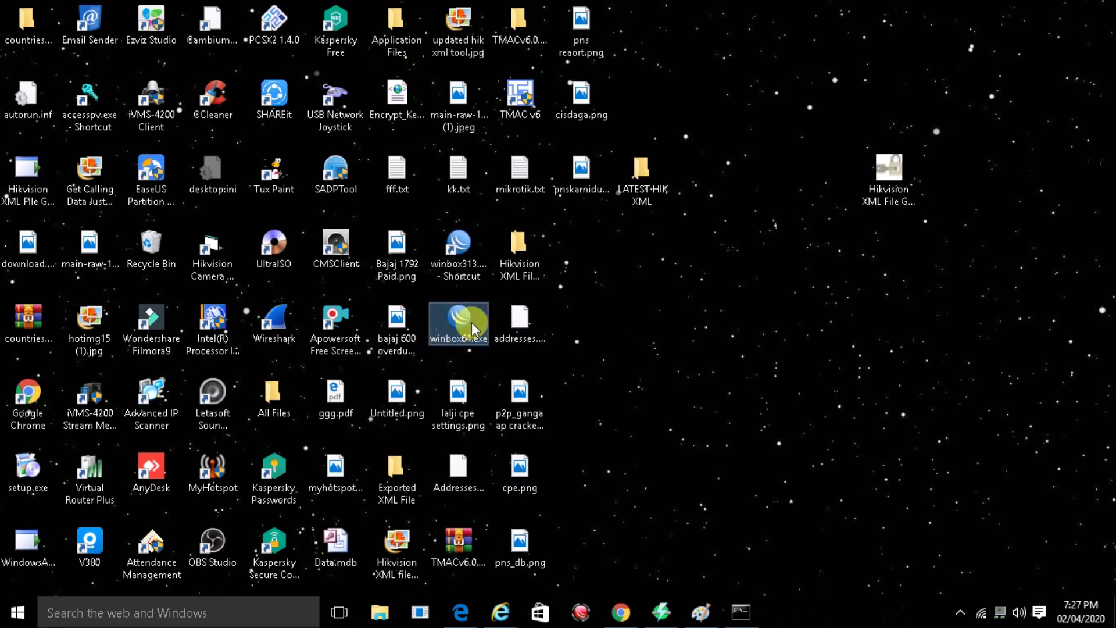
pyautogui.doubleClick(450, 323)
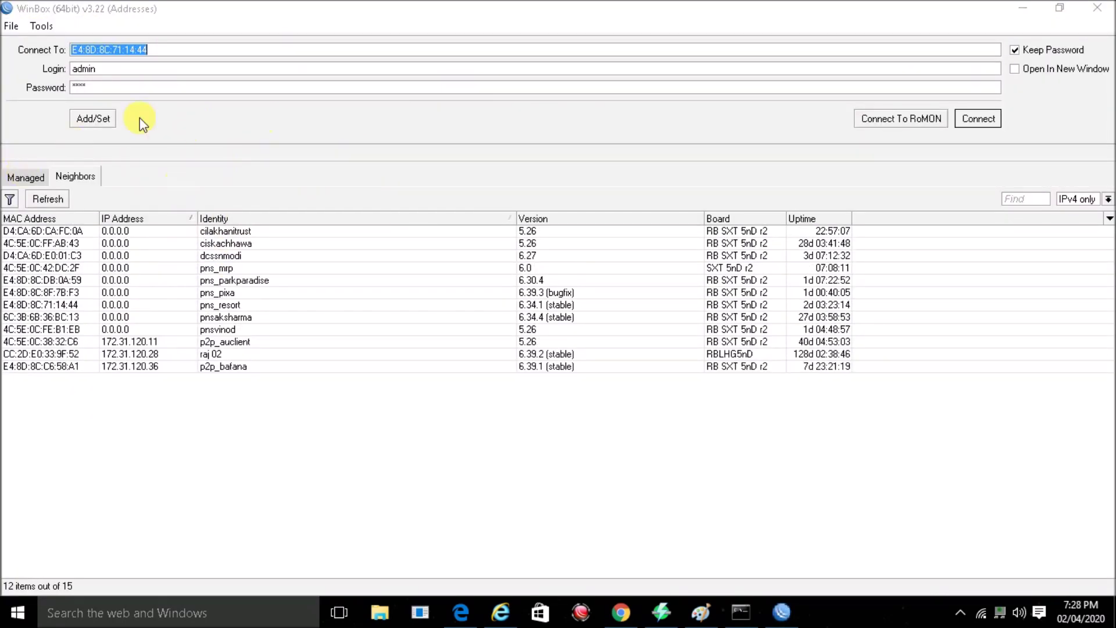
pyautogui.click(32, 203)
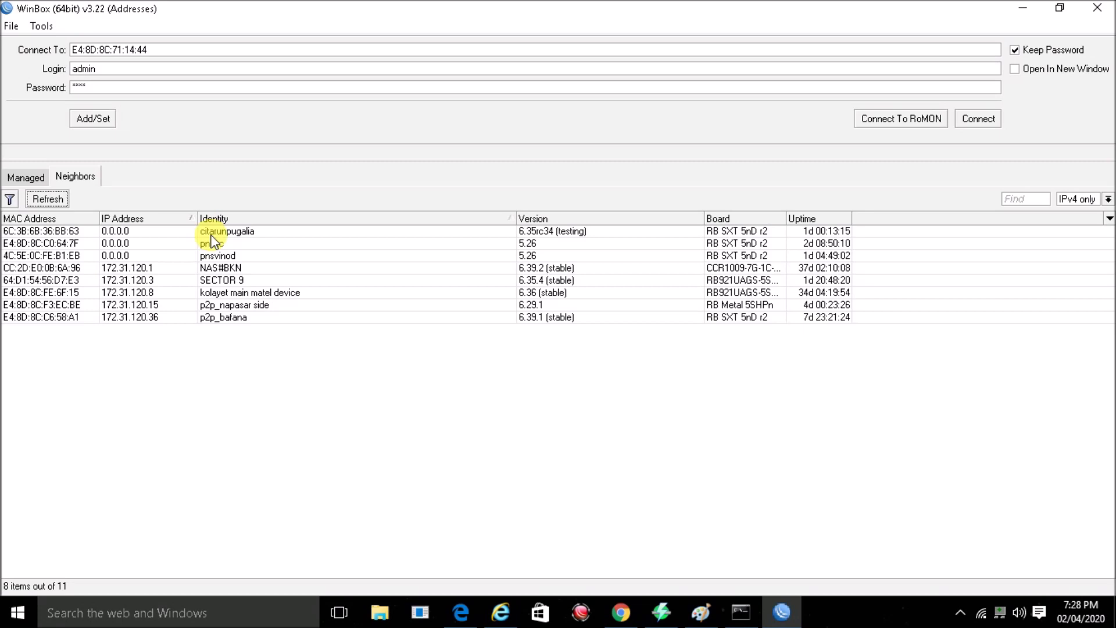
# Target neighbors pnskc, pnsvinod, NAS#BKN, SECTOR 9, p2p_napasar side and p2p_bafana in turn
pyautogui.click(208, 231)
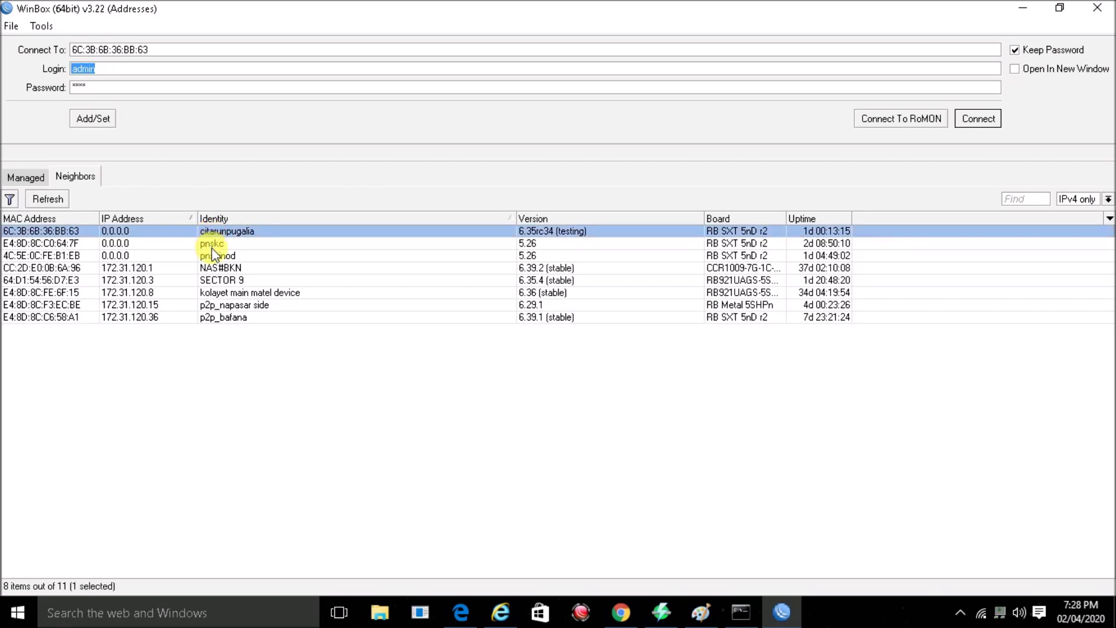
pyautogui.click(212, 247)
pyautogui.click(215, 259)
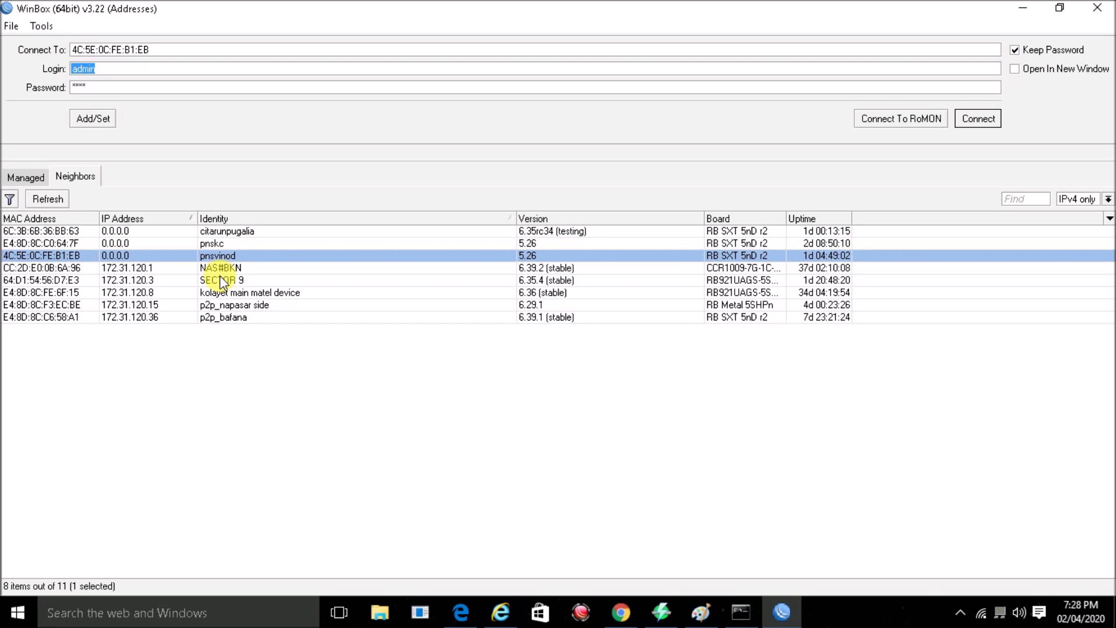
pyautogui.click(220, 276)
pyautogui.click(212, 266)
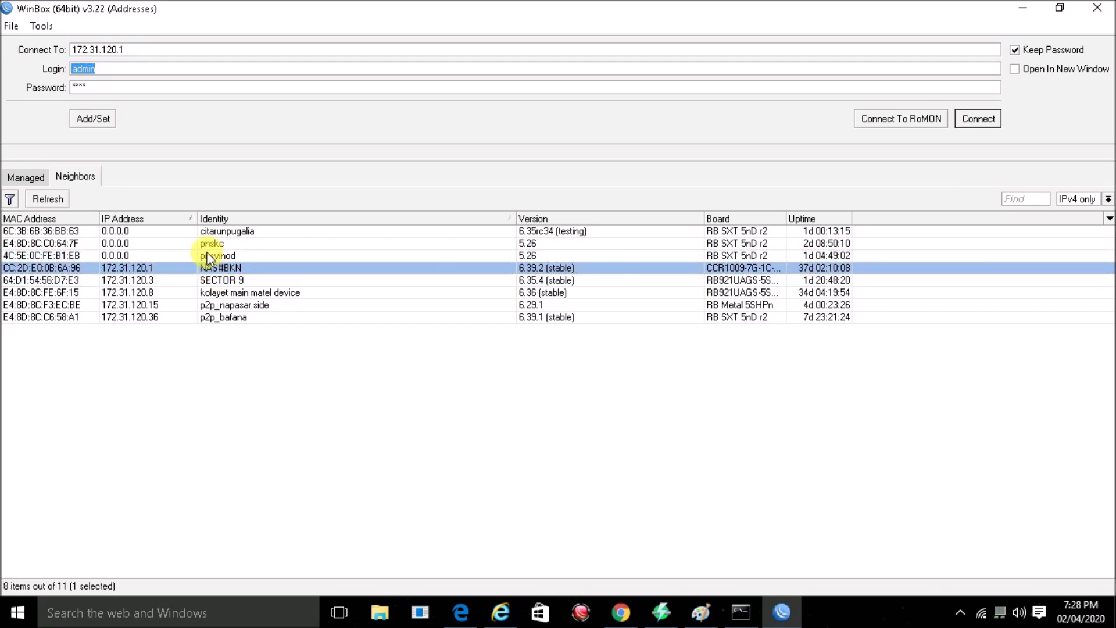
pyautogui.click(207, 254)
pyautogui.click(221, 279)
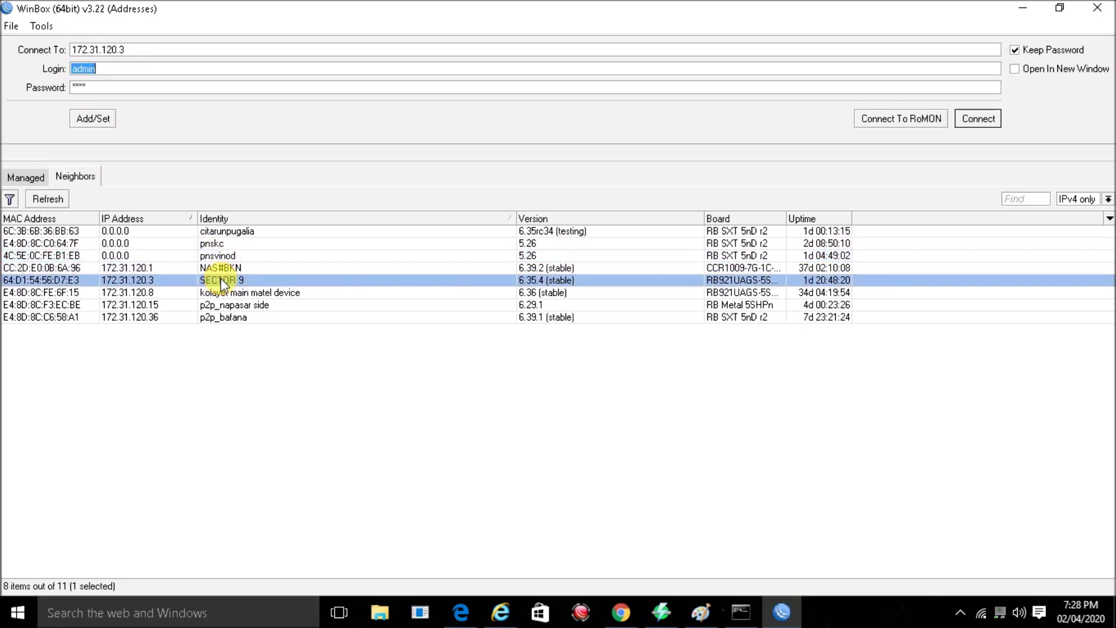
pyautogui.click(236, 306)
pyautogui.click(221, 294)
pyautogui.click(225, 305)
pyautogui.click(225, 316)
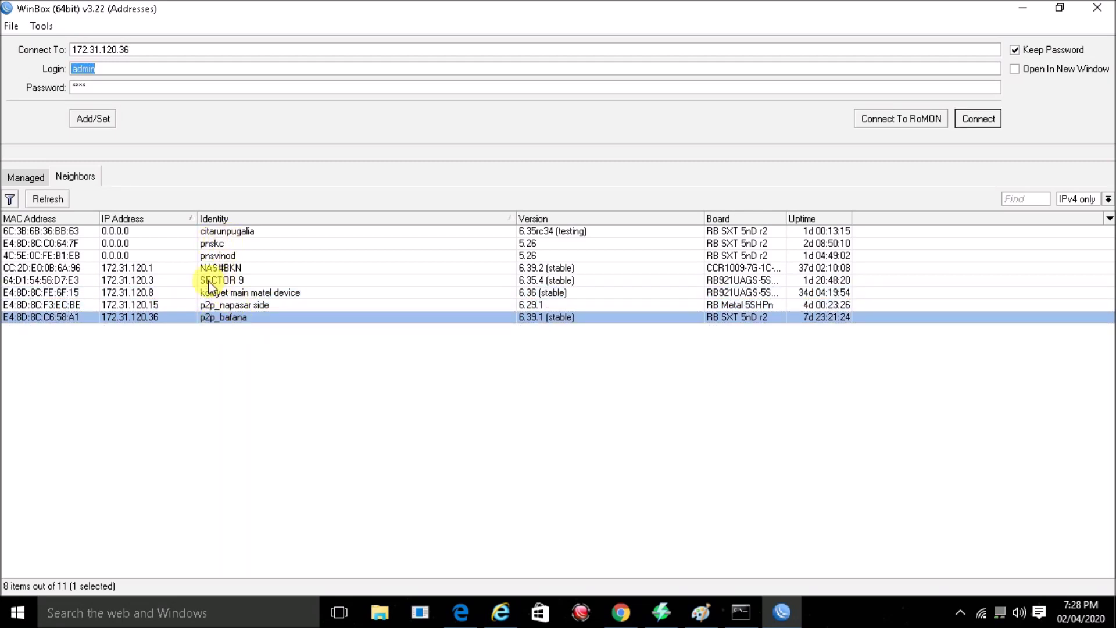
# Re-check NAS#BKN (172.31.120.1), SECTOR 9 and kolayet main matel device (172.31.120.8)
pyautogui.click(124, 270)
pyautogui.click(124, 279)
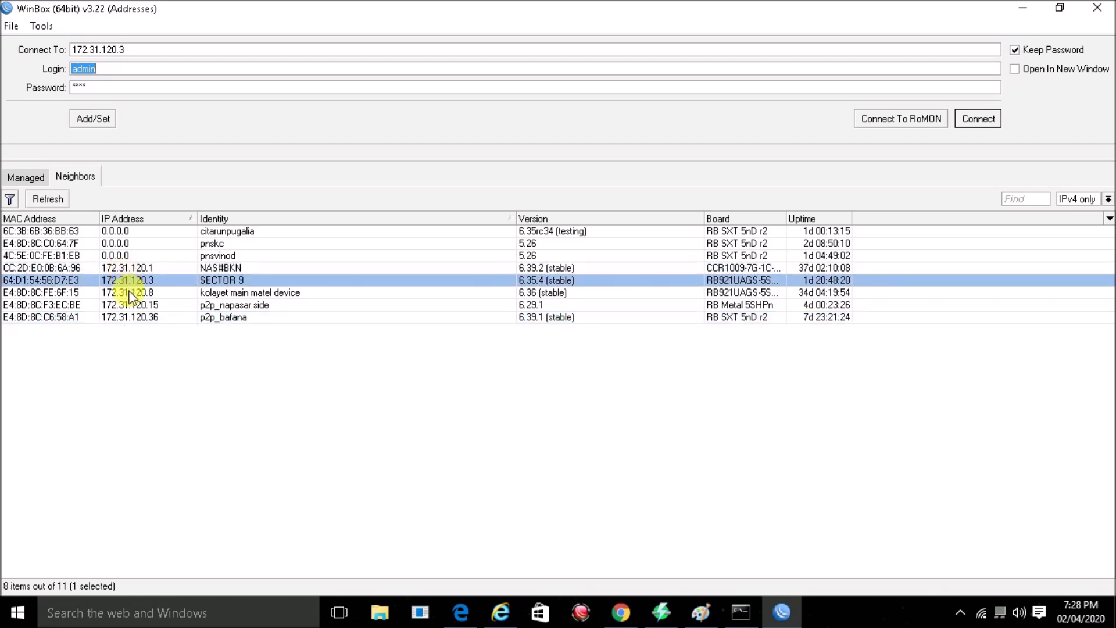
pyautogui.click(127, 293)
pyautogui.click(134, 305)
pyautogui.click(137, 317)
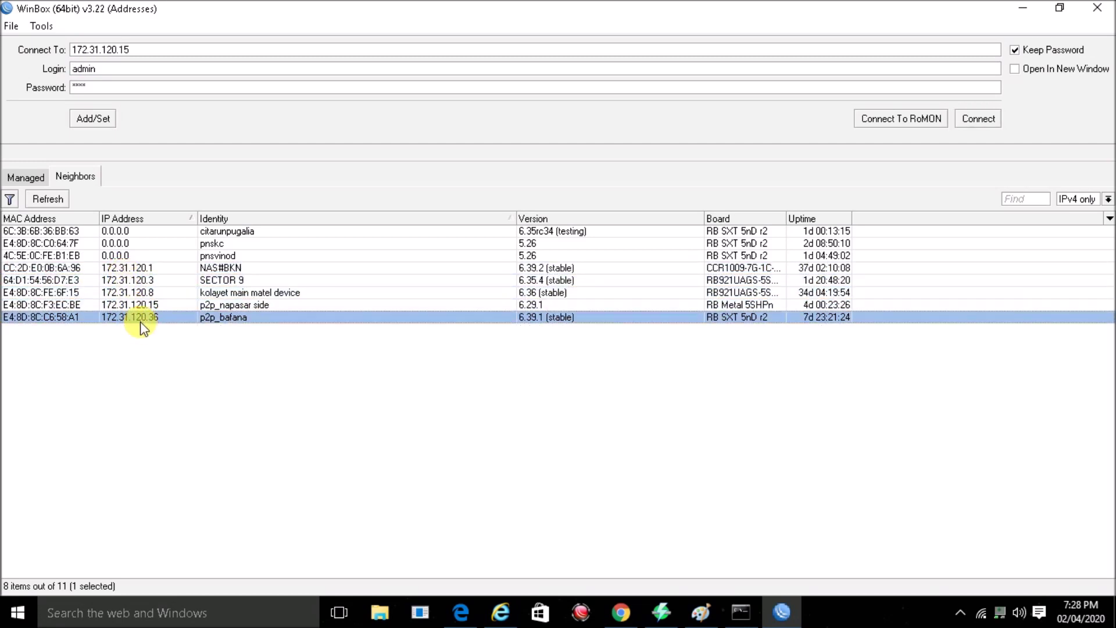
pyautogui.click(130, 271)
pyautogui.click(128, 293)
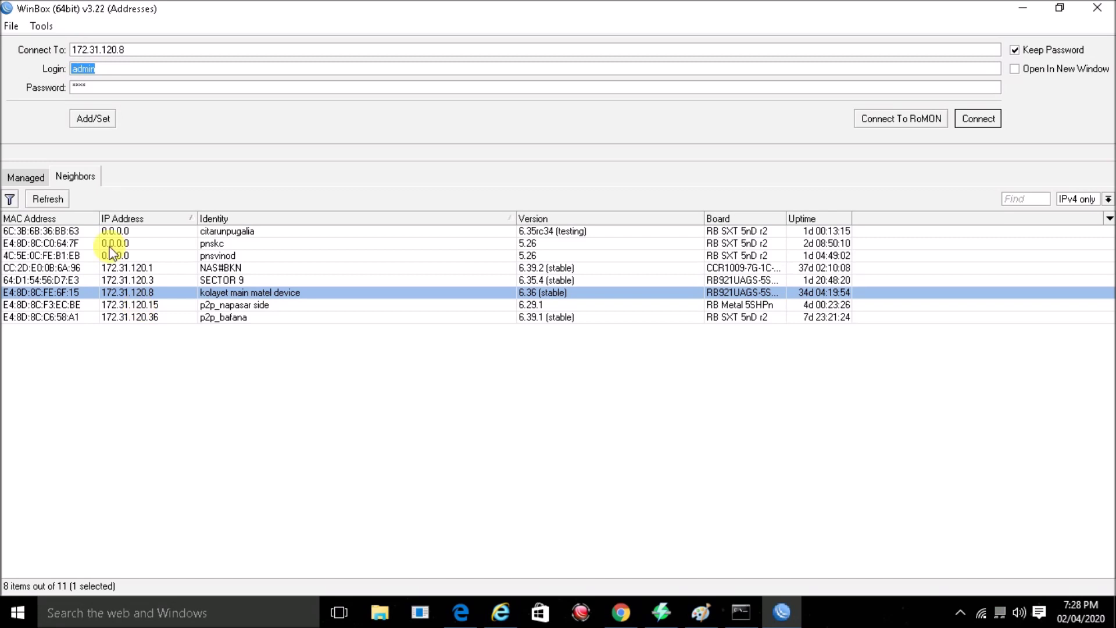
pyautogui.click(115, 232)
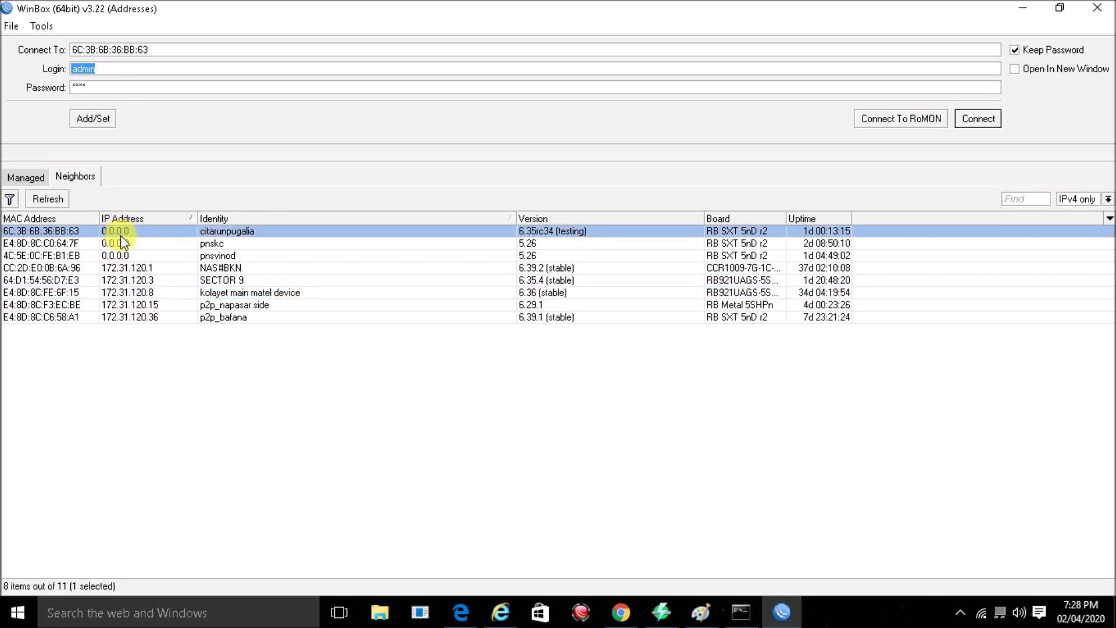
pyautogui.click(125, 243)
pyautogui.click(130, 255)
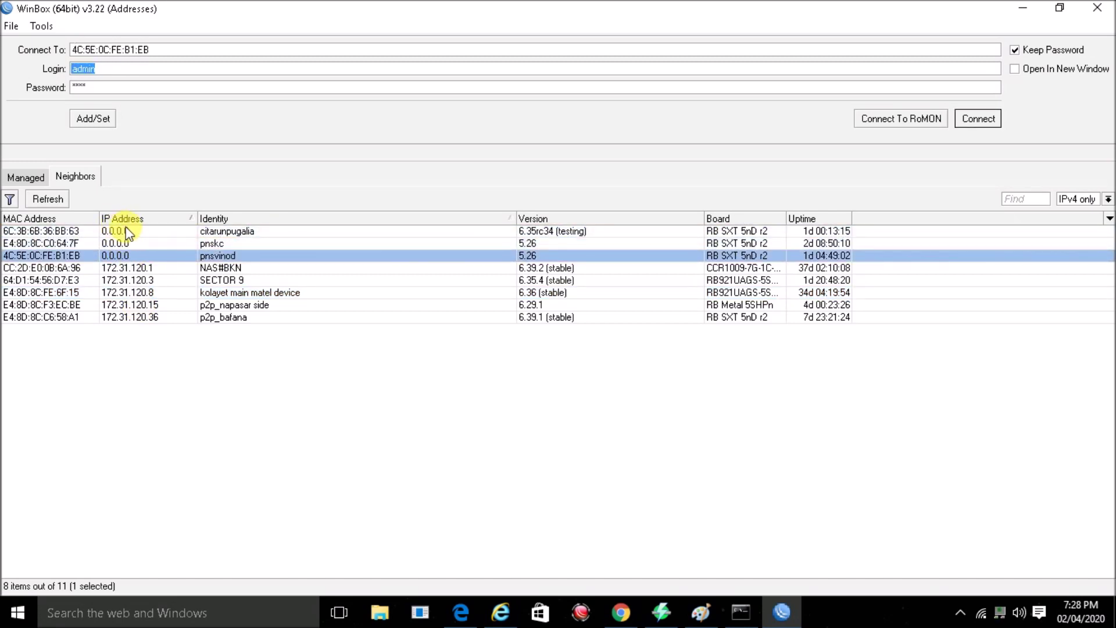
pyautogui.click(128, 232)
pyautogui.click(130, 241)
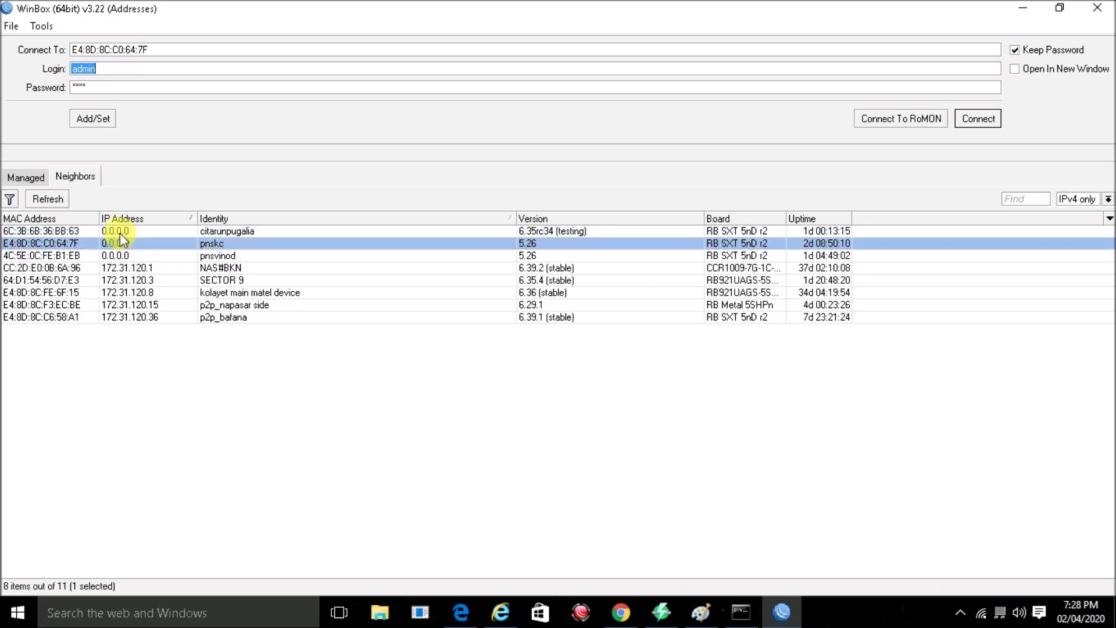
pyautogui.click(118, 232)
pyautogui.click(122, 242)
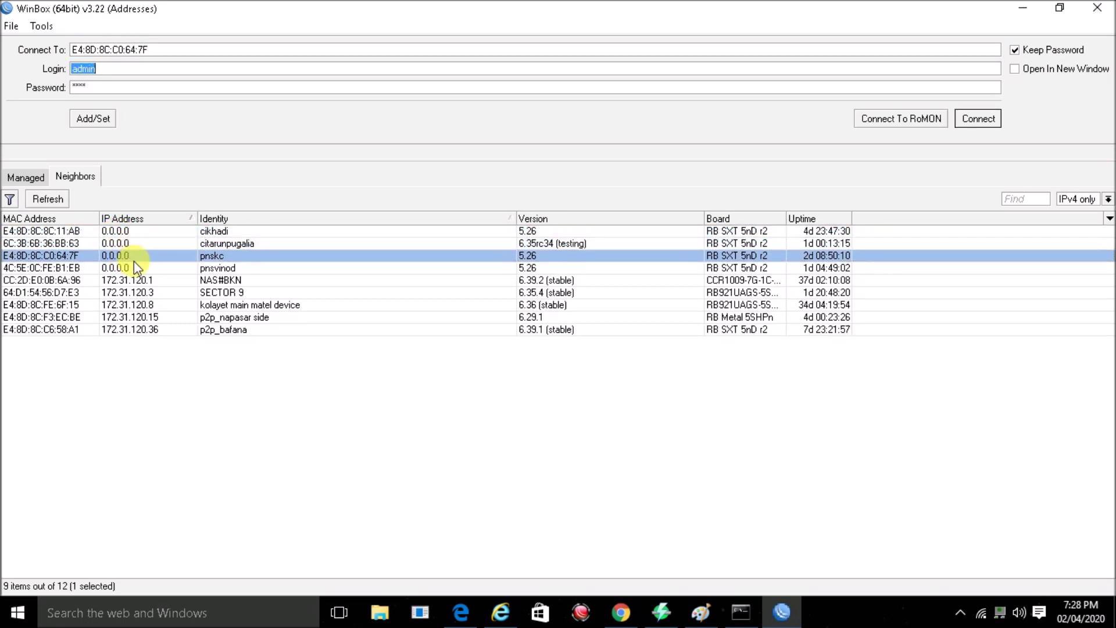
pyautogui.click(116, 234)
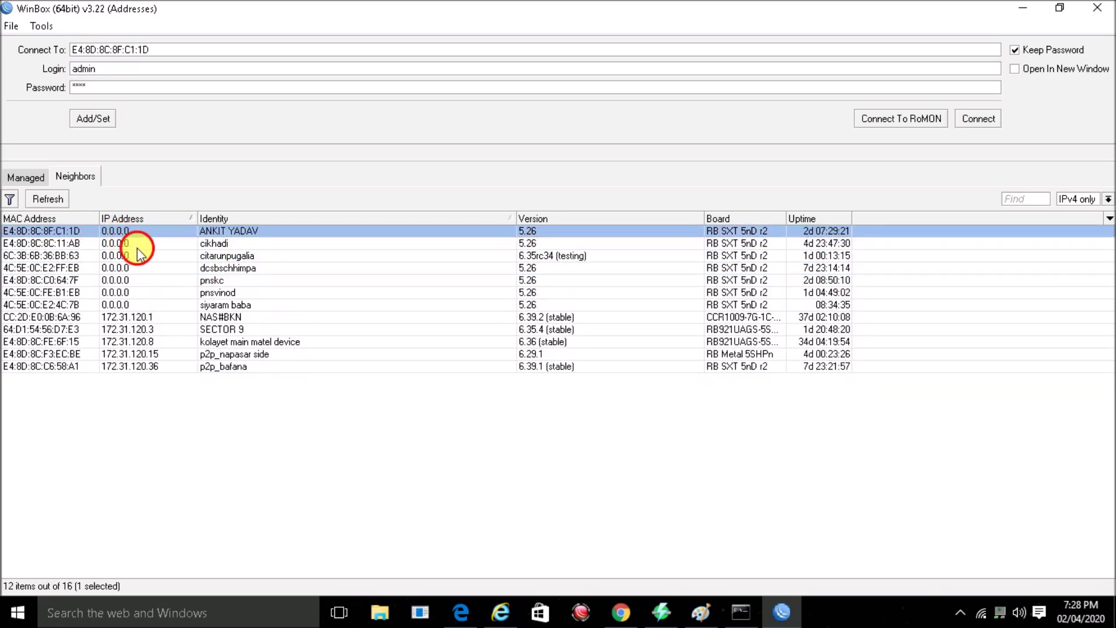
pyautogui.click(136, 229)
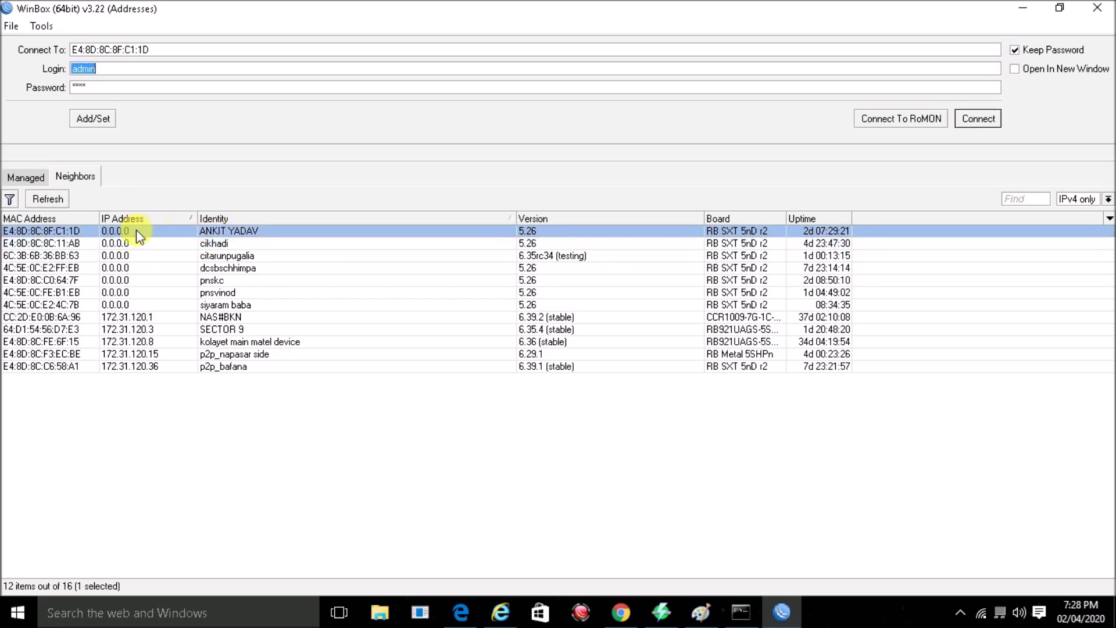
pyautogui.click(143, 243)
pyautogui.click(152, 256)
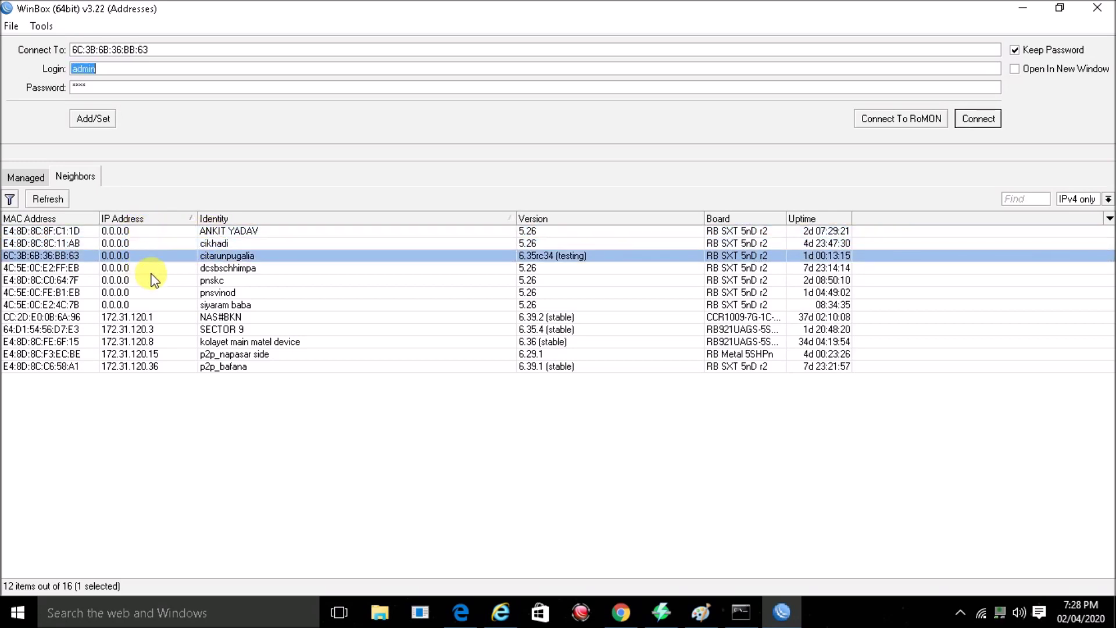
pyautogui.click(153, 270)
pyautogui.click(158, 280)
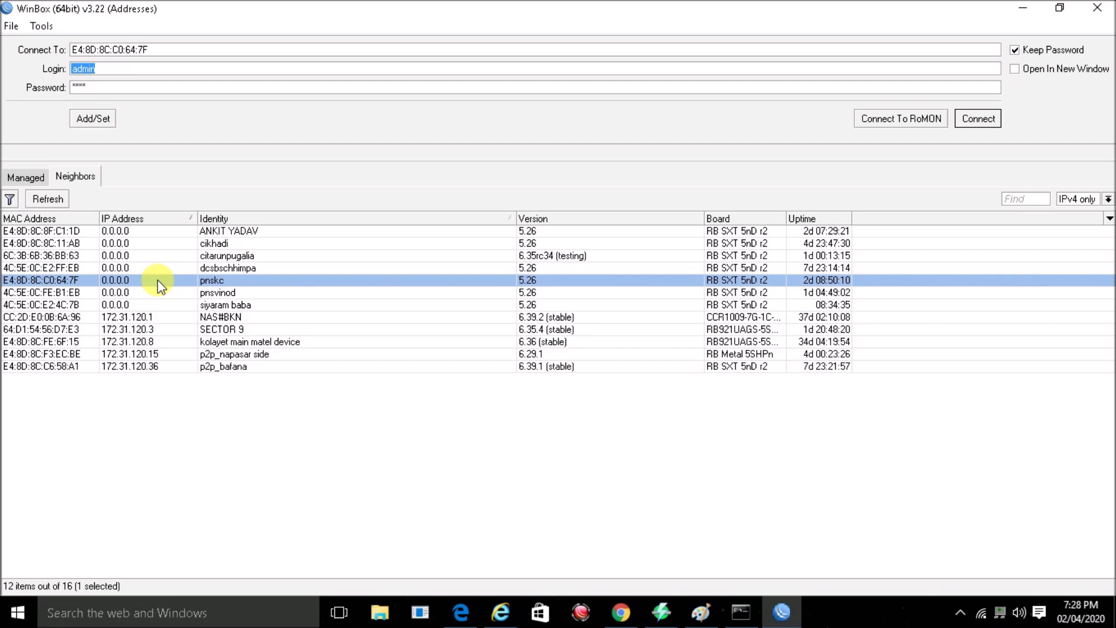
pyautogui.click(161, 292)
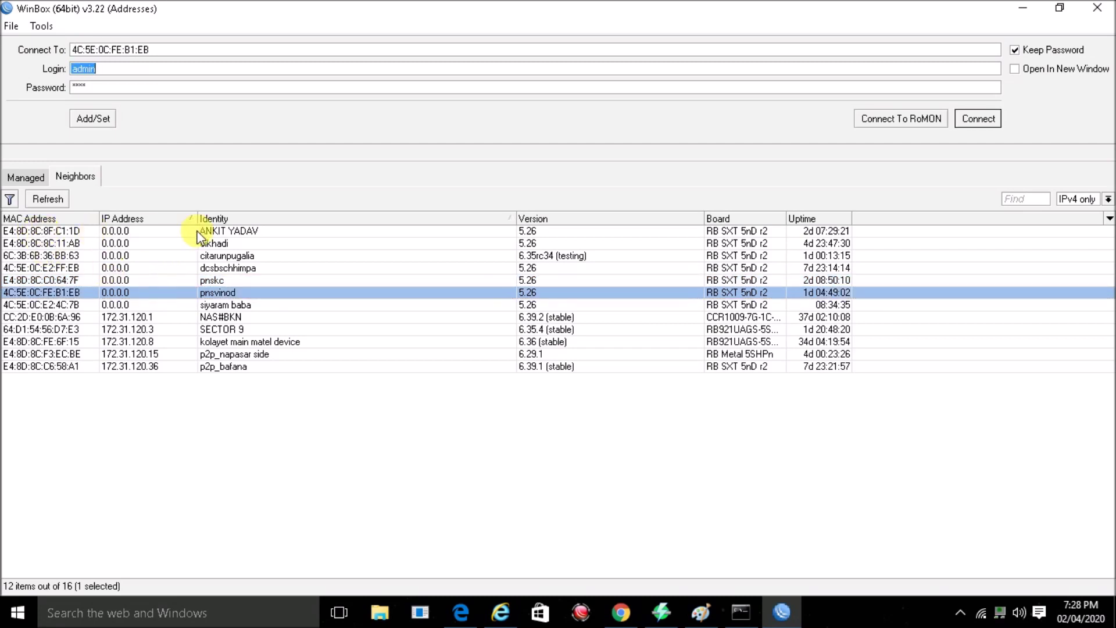
pyautogui.click(114, 245)
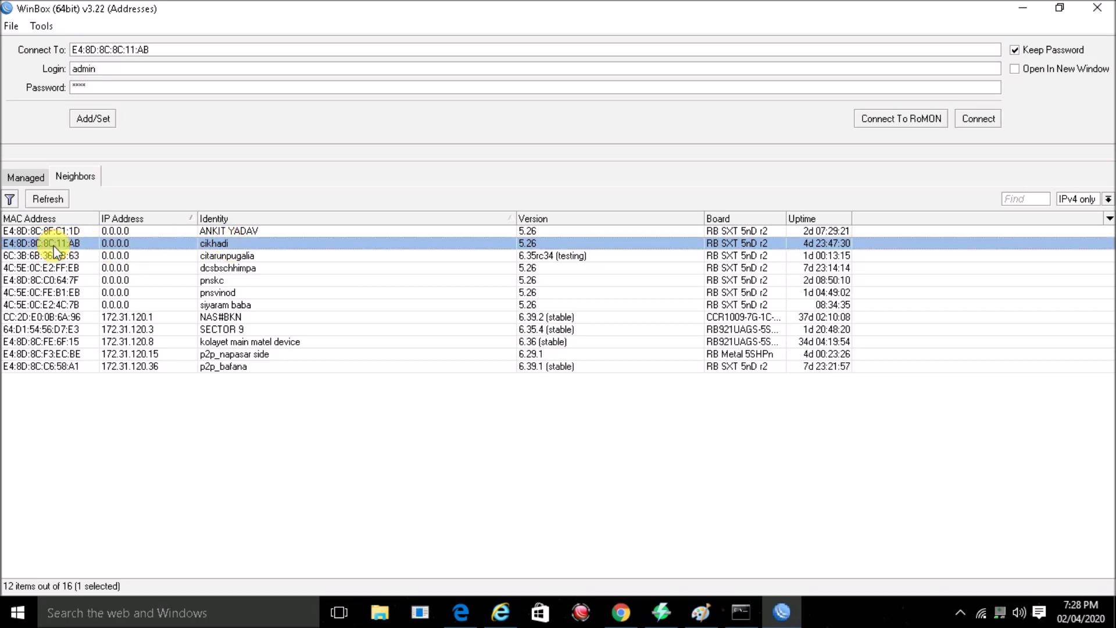
pyautogui.click(66, 267)
pyautogui.click(70, 255)
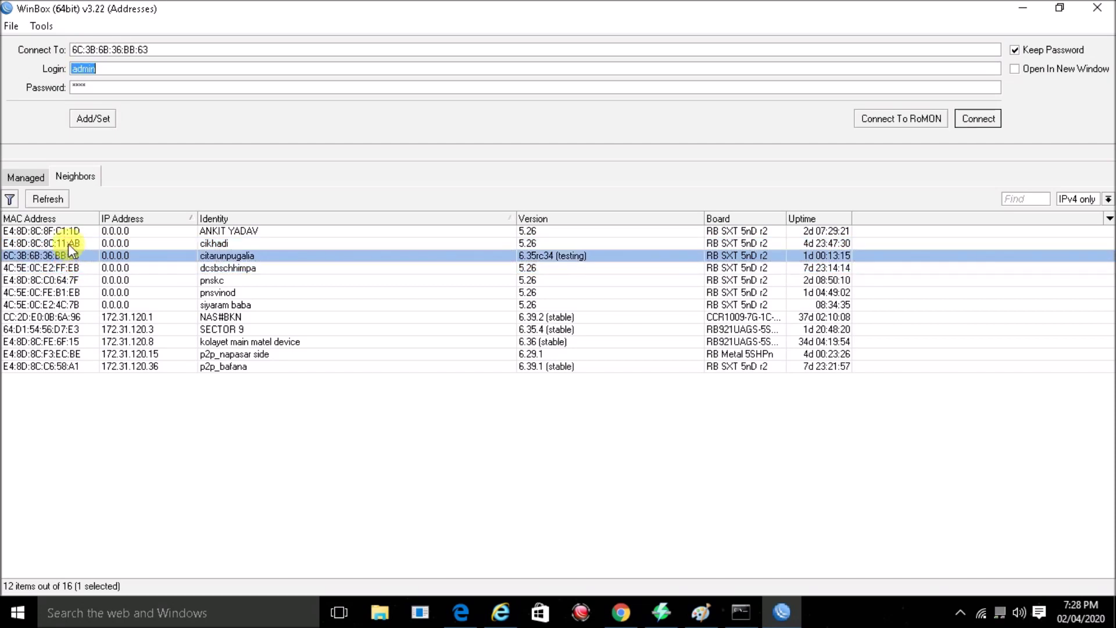
pyautogui.click(68, 243)
pyautogui.click(86, 251)
pyautogui.click(215, 243)
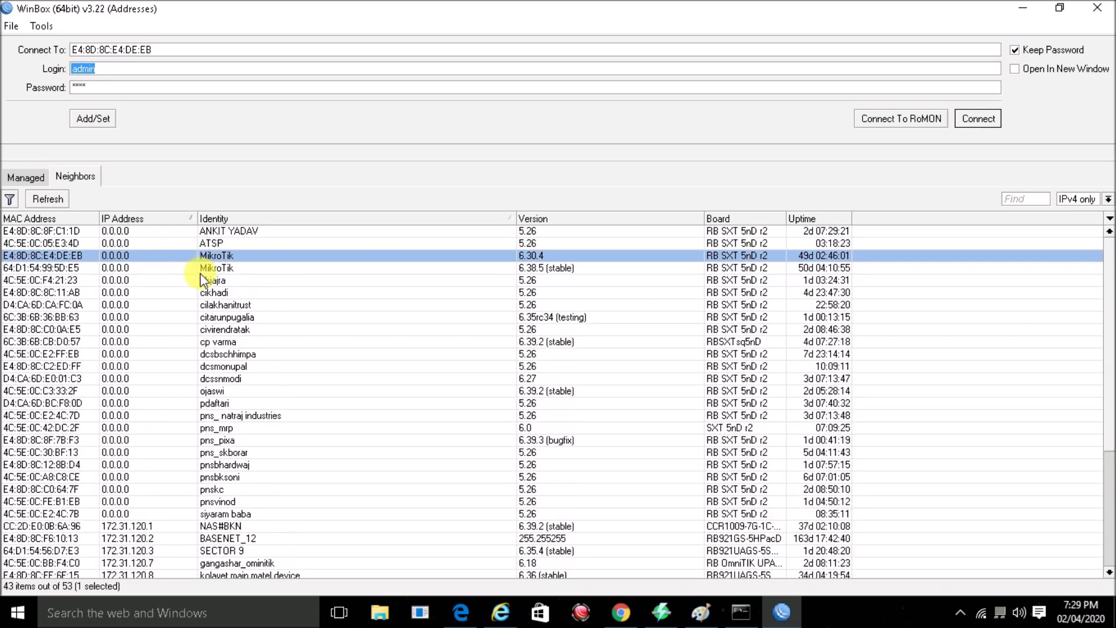
pyautogui.click(200, 273)
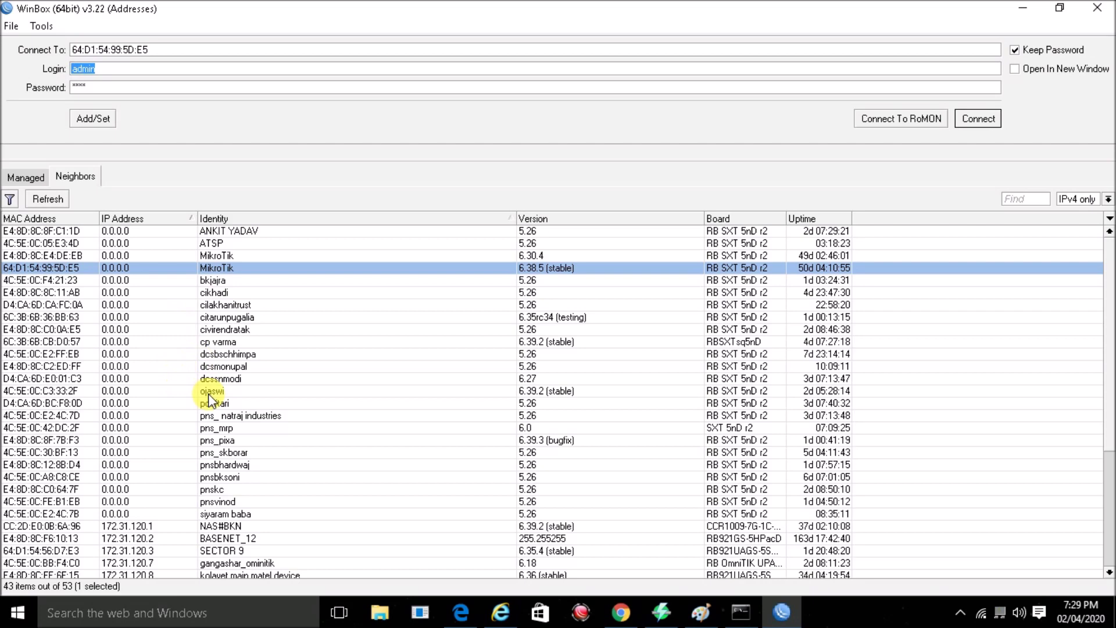
pyautogui.click(231, 416)
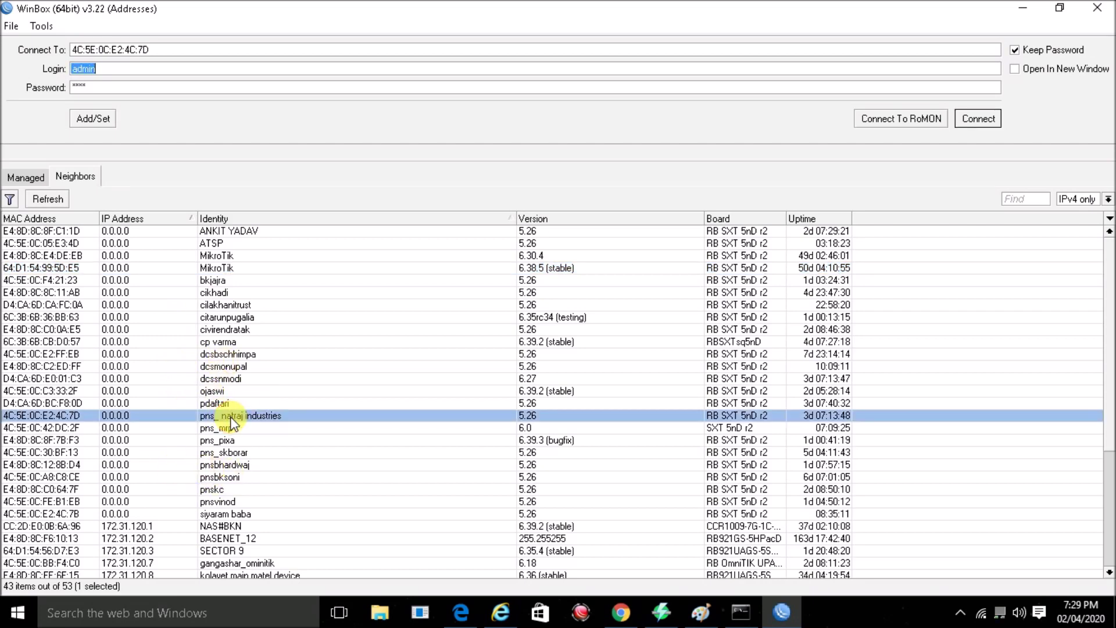
pyautogui.click(128, 366)
pyautogui.moveTo(1111, 287); pyautogui.dragTo(1111, 330)
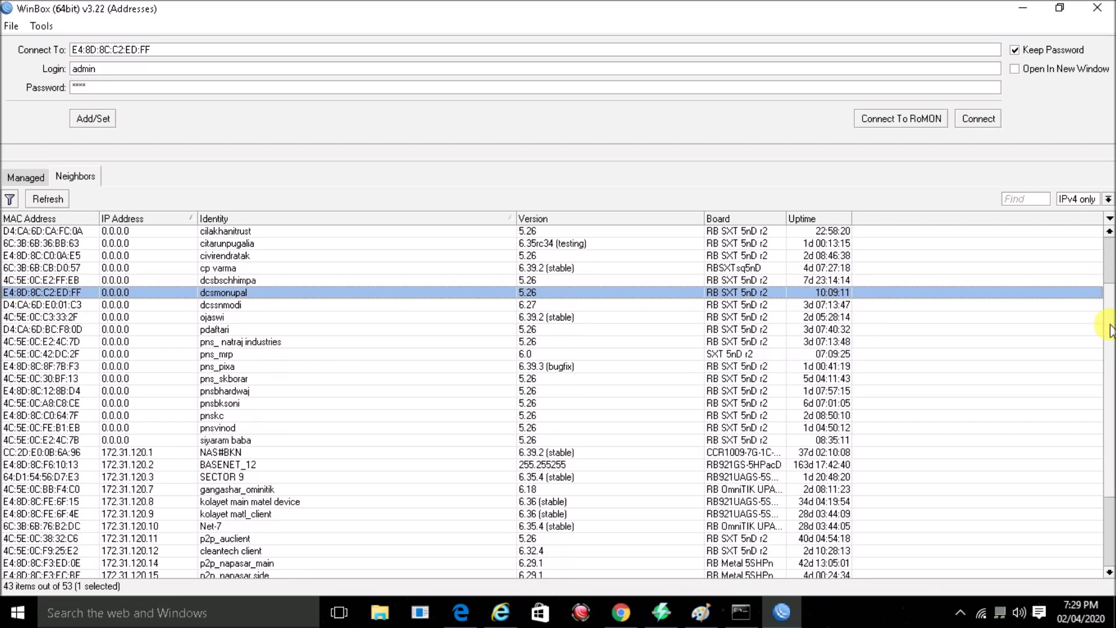
pyautogui.click(86, 316)
pyautogui.click(67, 282)
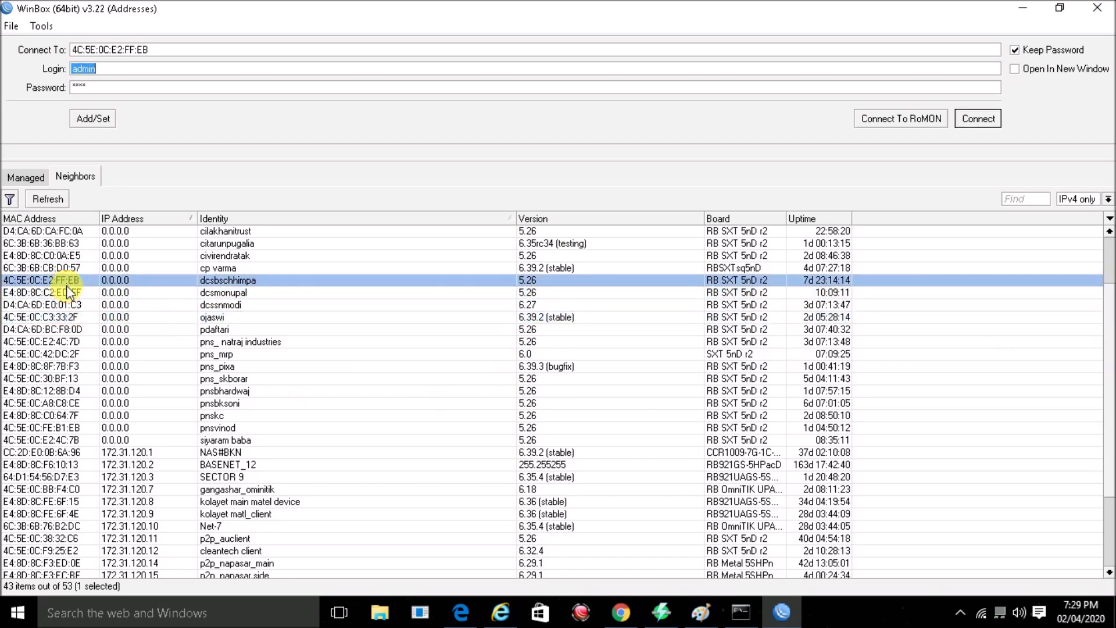
pyautogui.click(58, 256)
pyautogui.click(116, 280)
# Try gangashar_ominitik and the kolayet devices, then settle on NAS#BKN at 172.31.120.1
pyautogui.rightClick(124, 330)
pyautogui.click(246, 442)
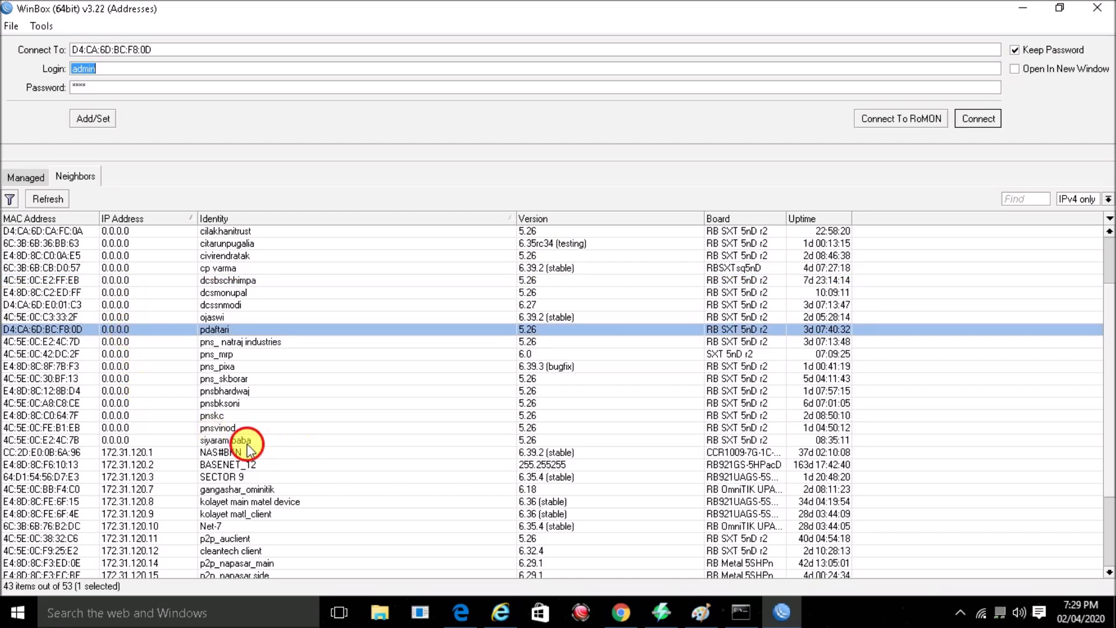
pyautogui.click(197, 454)
pyautogui.click(183, 489)
pyautogui.click(192, 501)
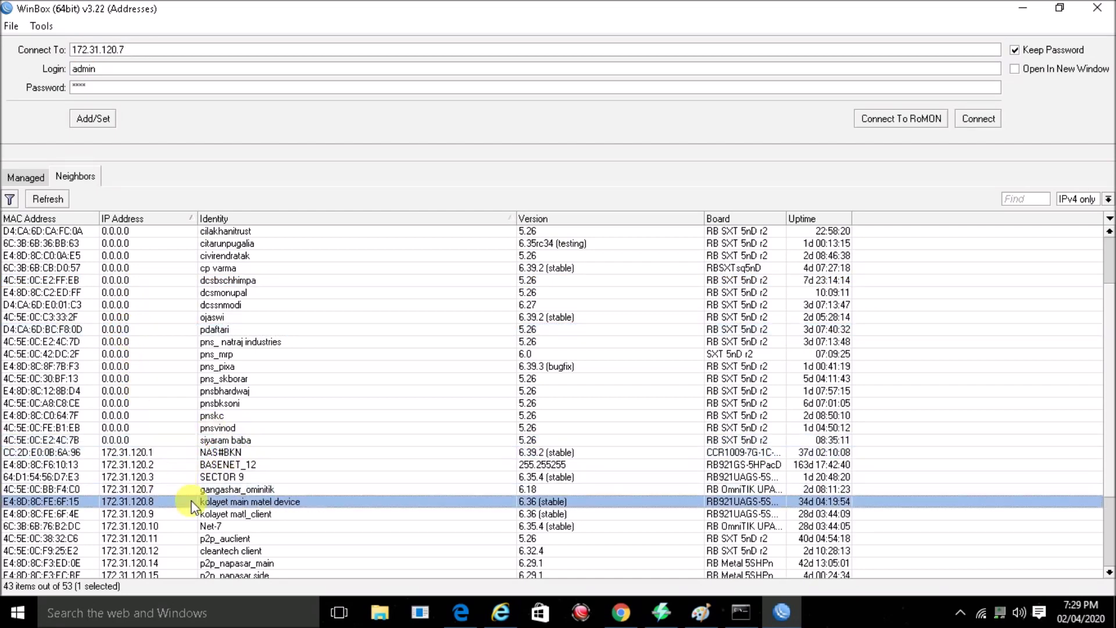
pyautogui.click(195, 513)
pyautogui.click(203, 452)
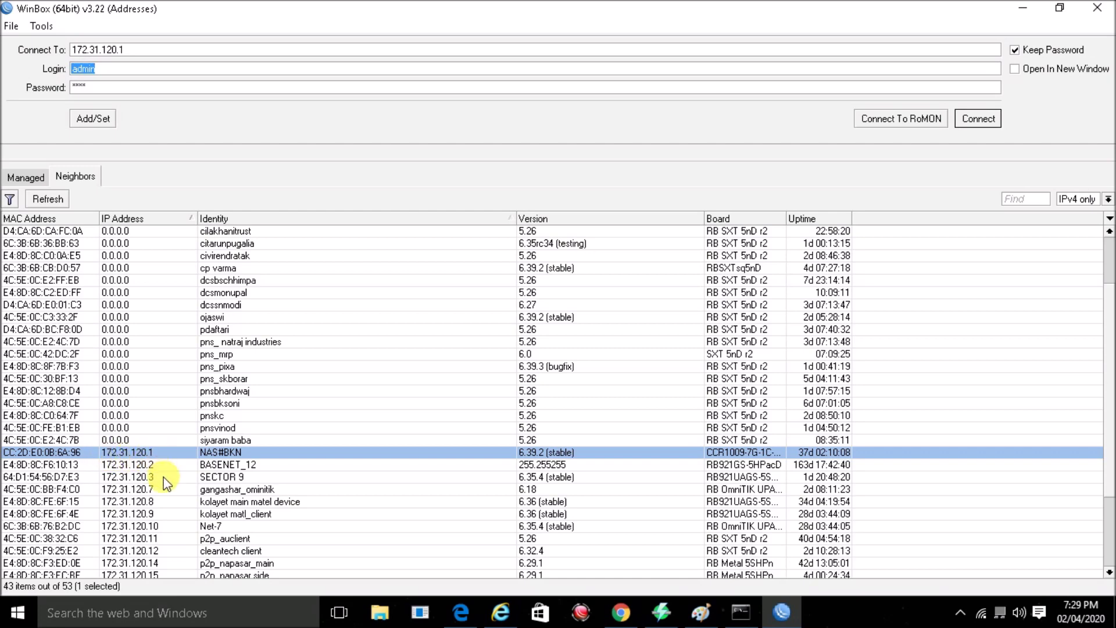
pyautogui.scroll(-3, 1111, 323)
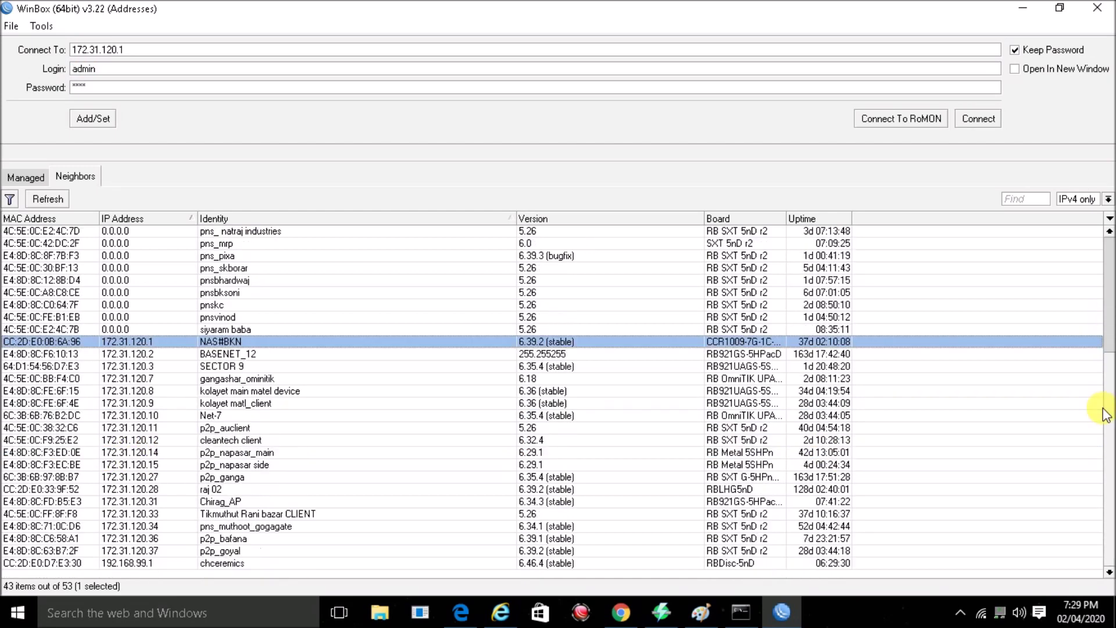
# Start a continuous ping to 172.31.18.3 with ping -t from the Run dialog
pyautogui.rightClick(978, 610)
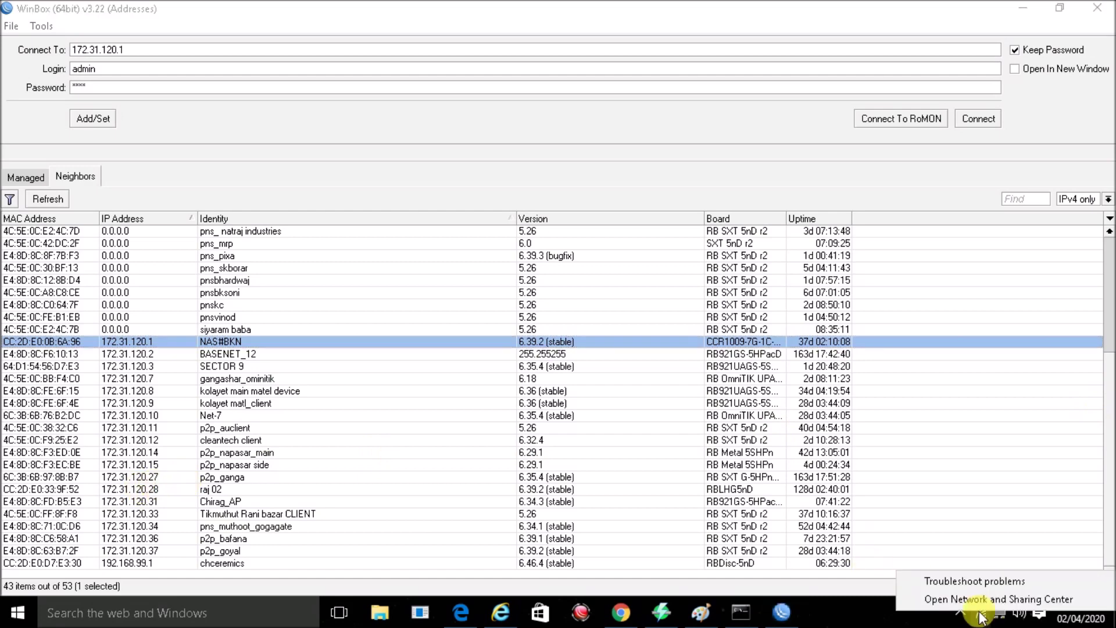
pyautogui.press('super+r')
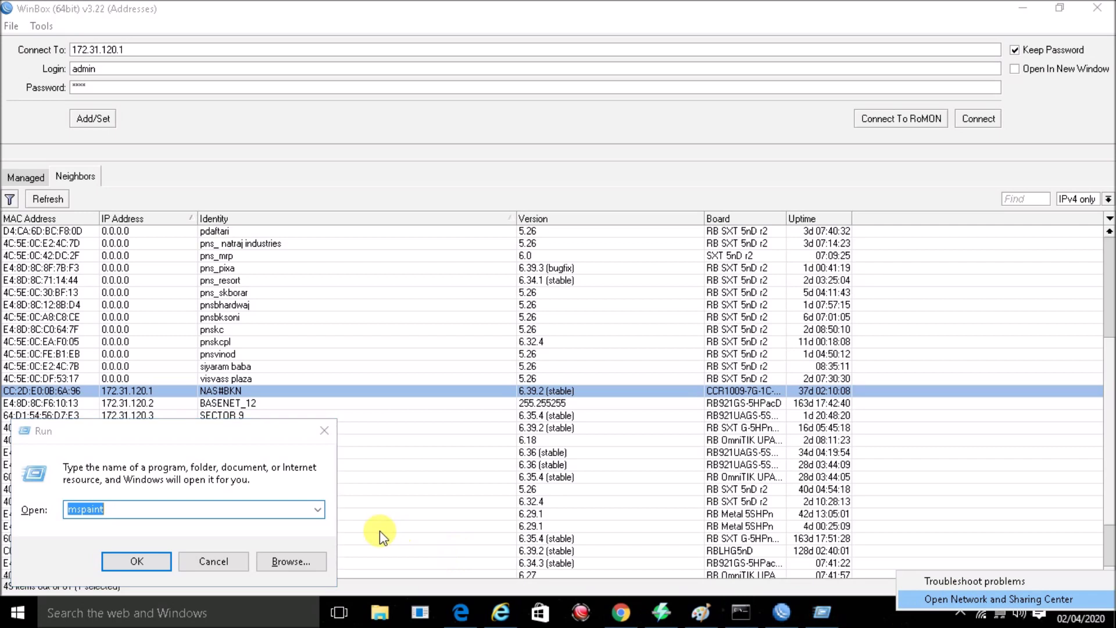
pyautogui.click(146, 526)
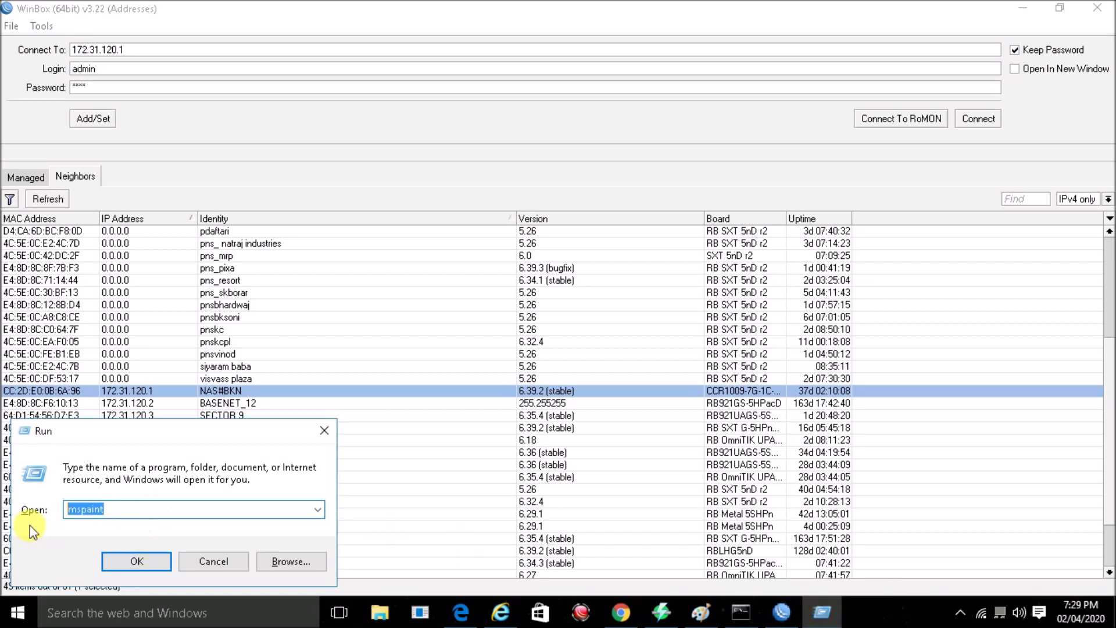
pyautogui.write('ping ')
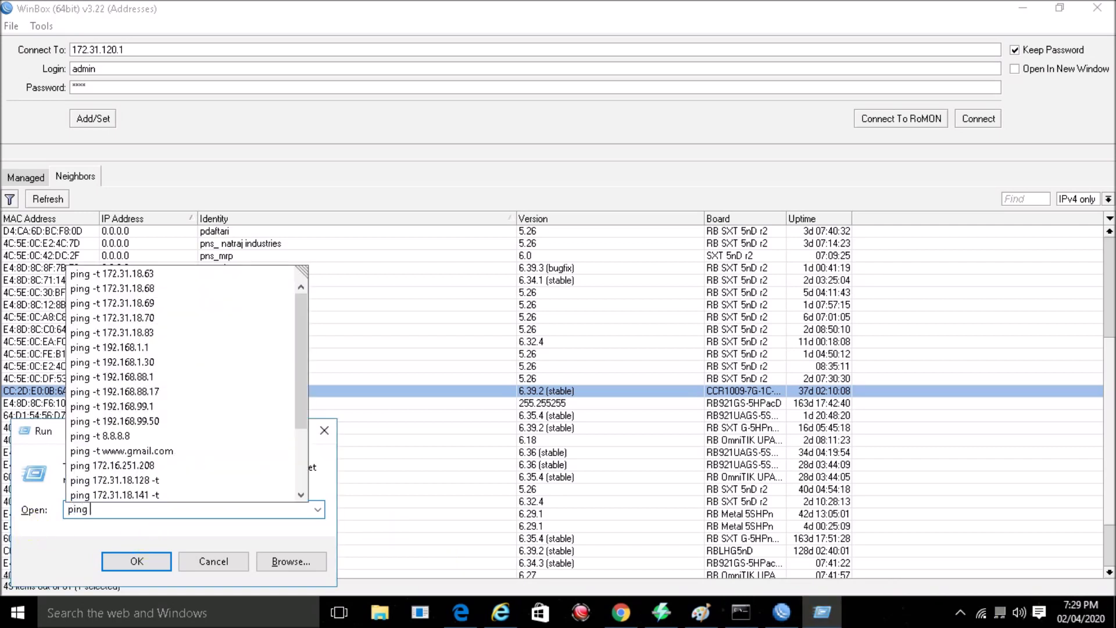
pyautogui.write('-t')
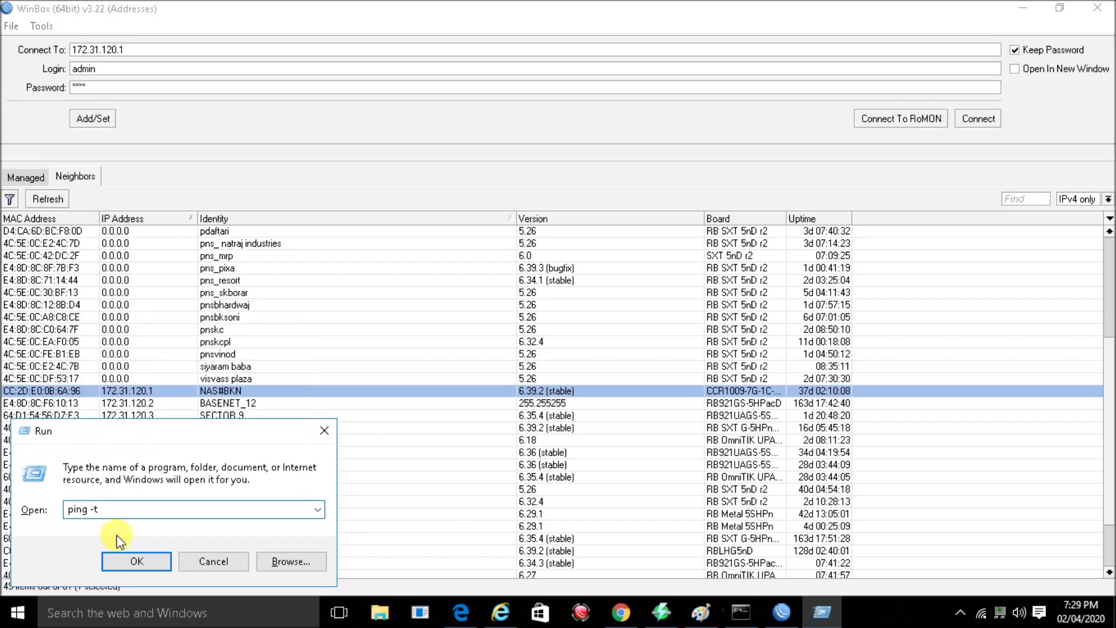
pyautogui.write(' 172.')
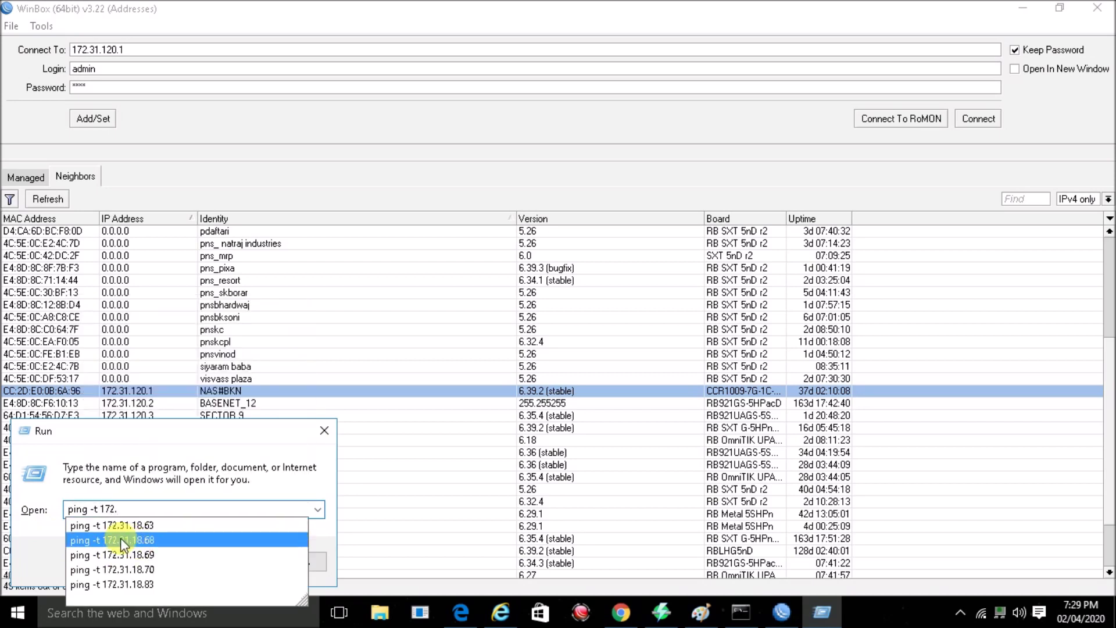
pyautogui.click(130, 540)
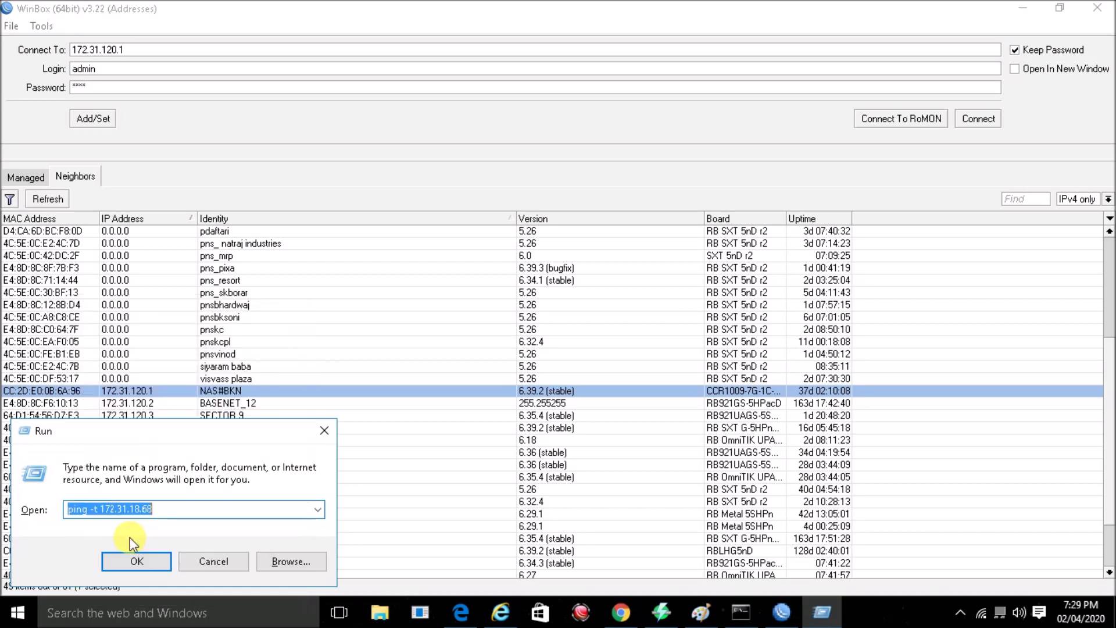
pyautogui.press('BackSpace')
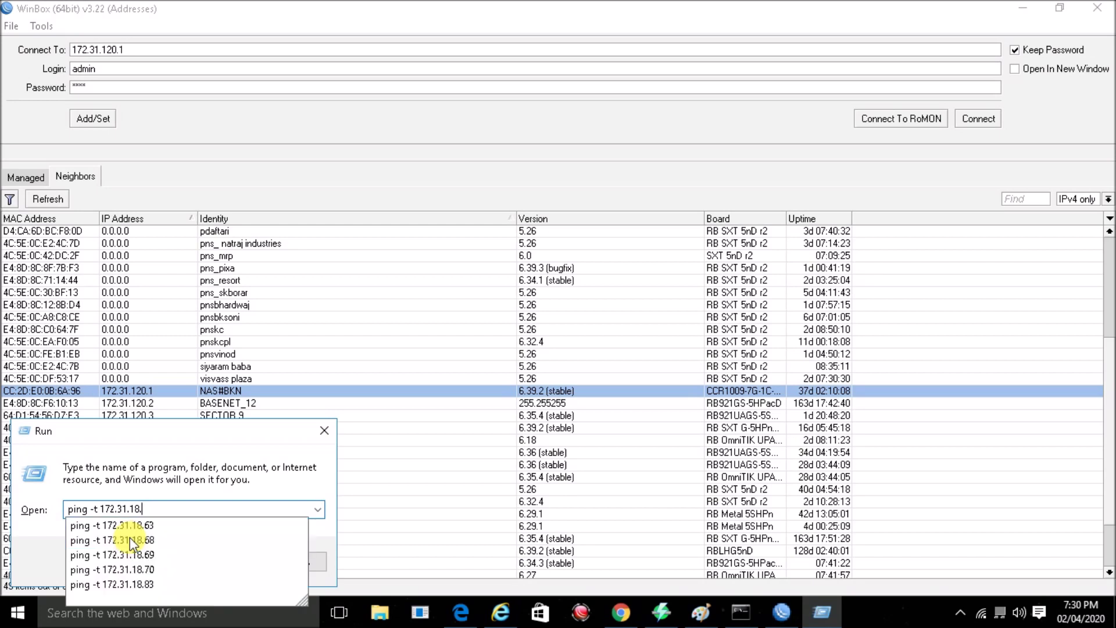
pyautogui.write('3')
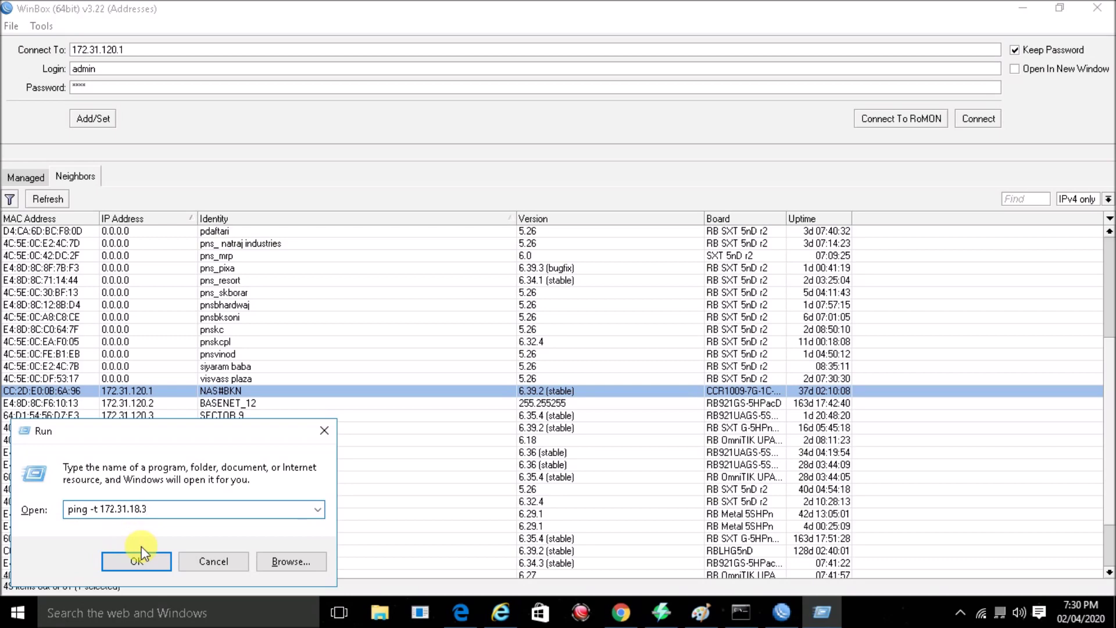
pyautogui.click(137, 562)
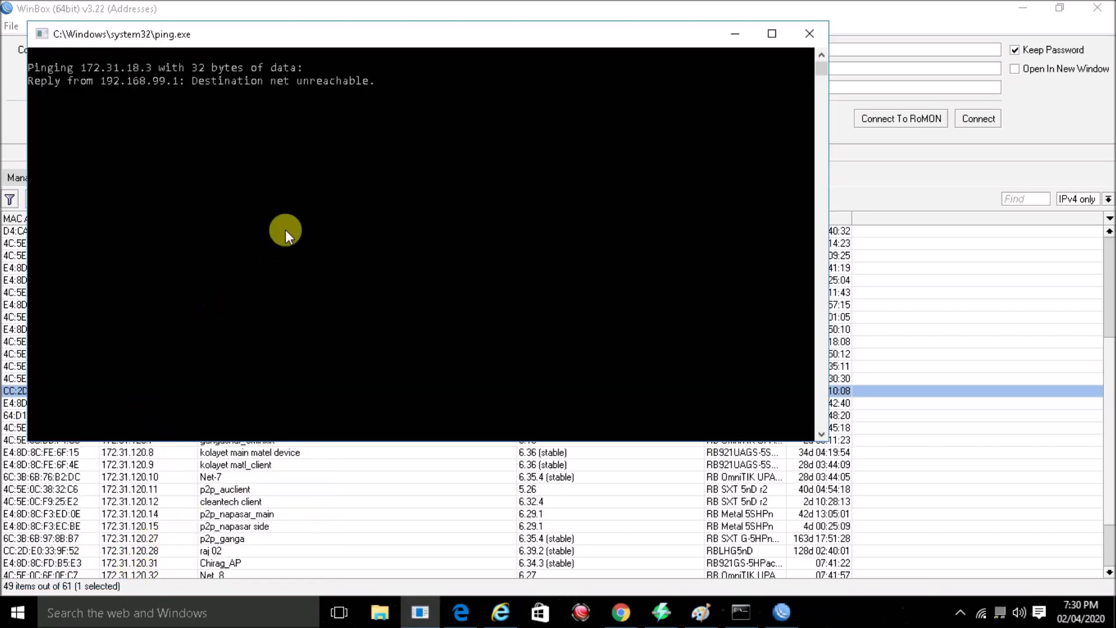
# Move the ping window aside and target SECTOR 9 at 172.31.120.3 in WinBox
pyautogui.moveTo(236, 47); pyautogui.dragTo(558, 52)
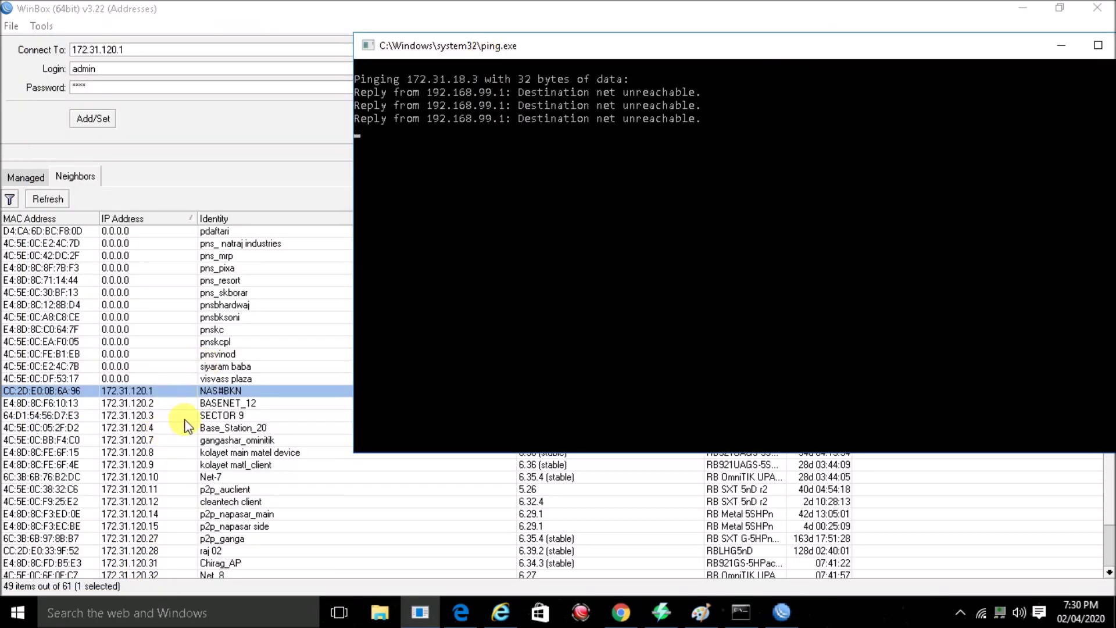
pyautogui.click(172, 417)
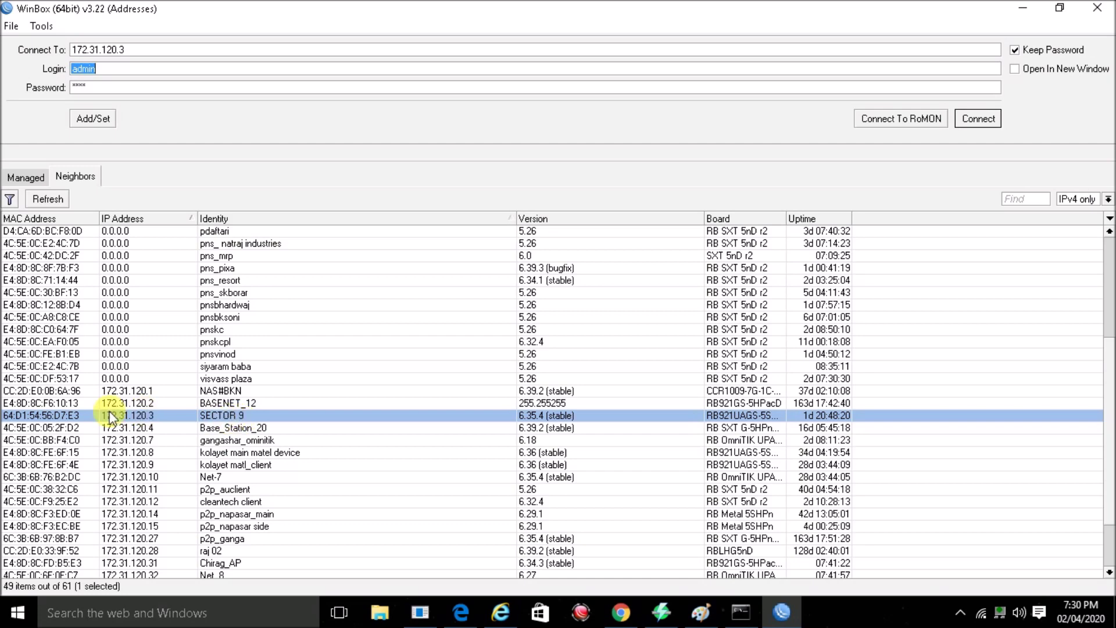
pyautogui.click(780, 614)
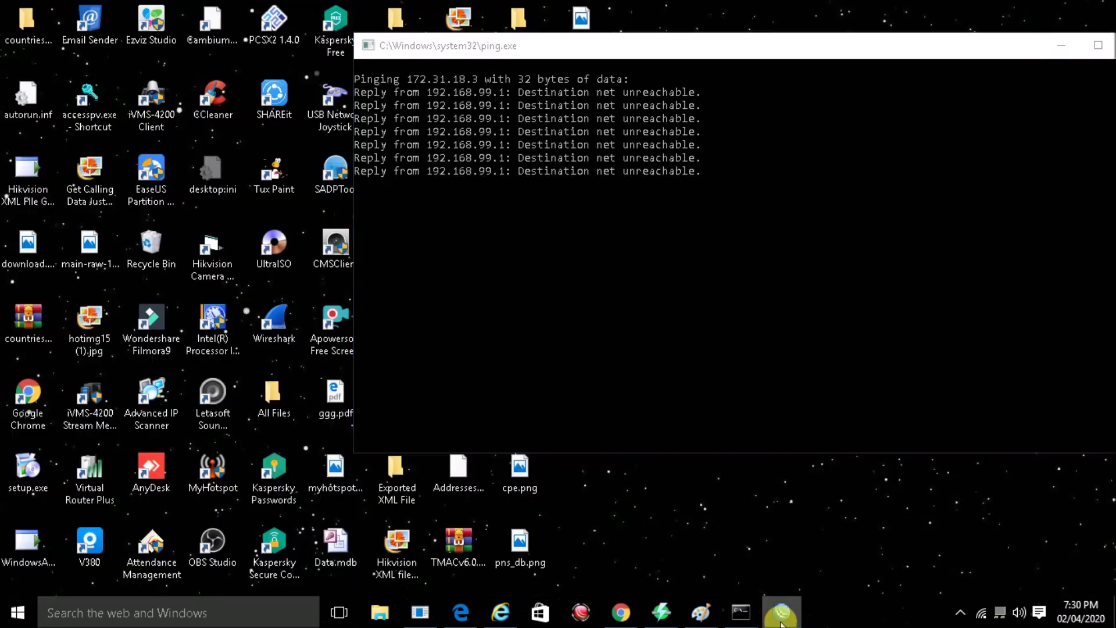
pyautogui.click(780, 612)
pyautogui.scroll(-2, 144, 477)
pyautogui.click(144, 477)
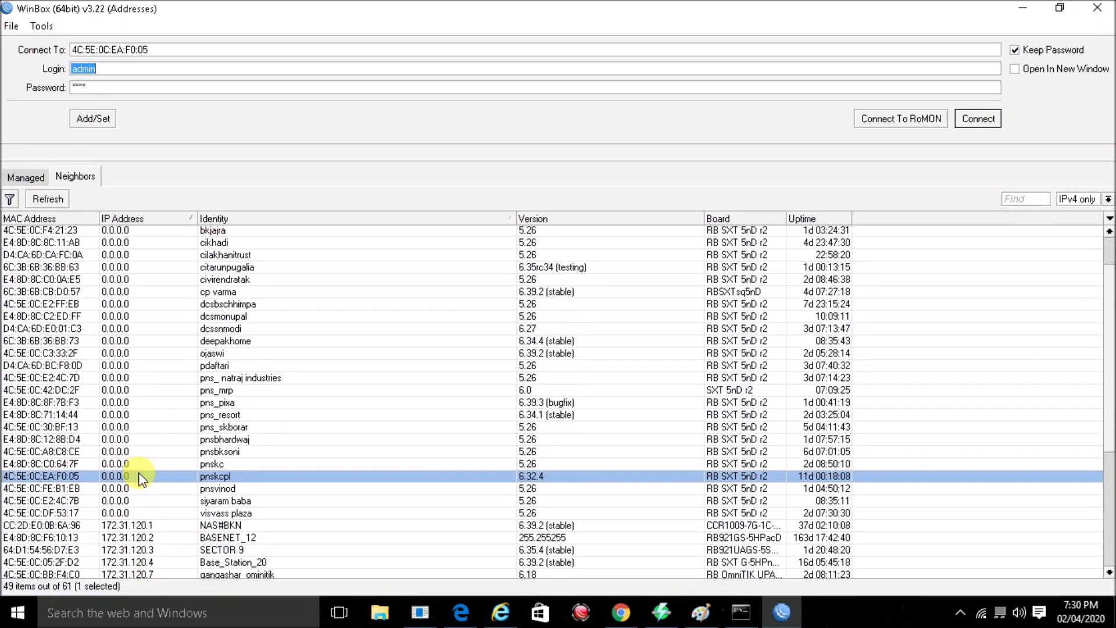
pyautogui.press('Down')
pyautogui.press('Down')
pyautogui.press('Down')
pyautogui.press('Down')
pyautogui.press('Down')
pyautogui.press('Down')
pyautogui.press('Down')
pyautogui.press('Down')
pyautogui.click(144, 525)
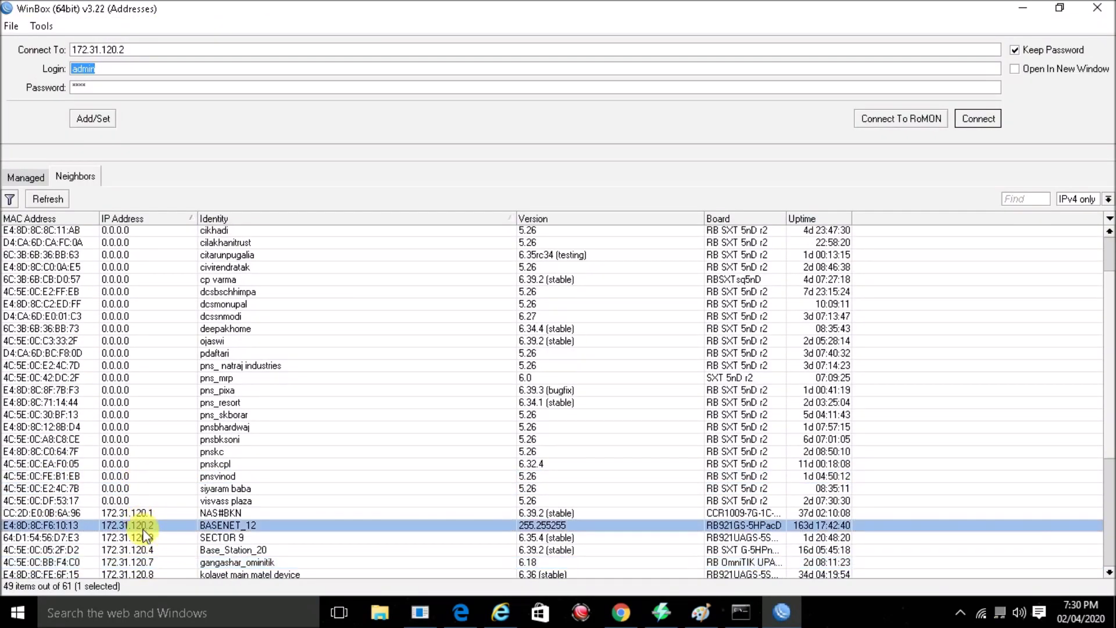
pyautogui.click(147, 536)
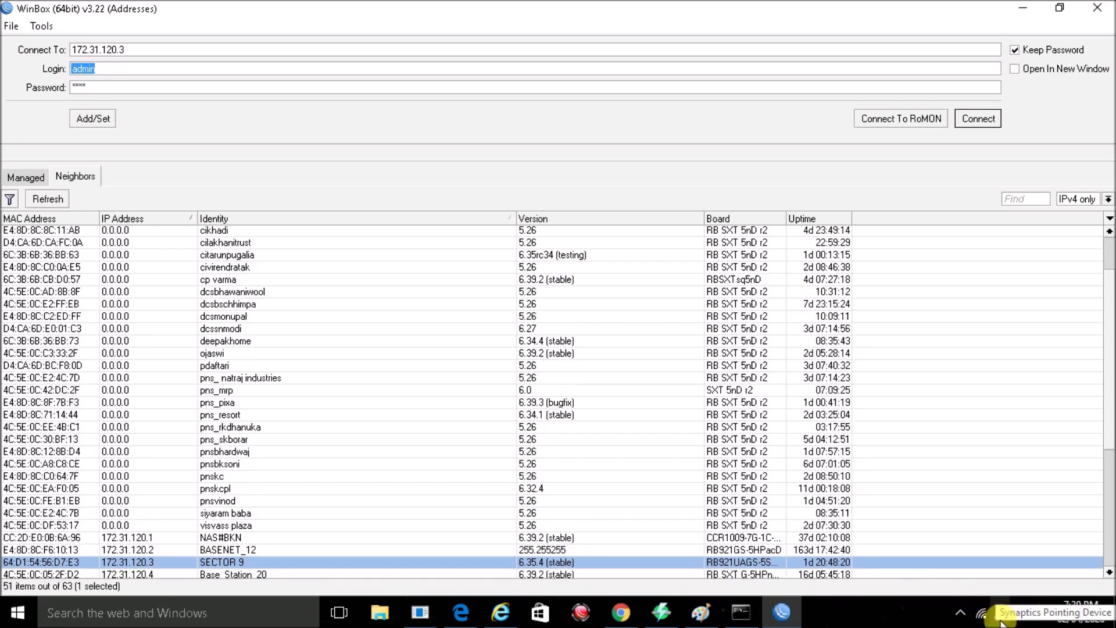
pyautogui.click(638, 618)
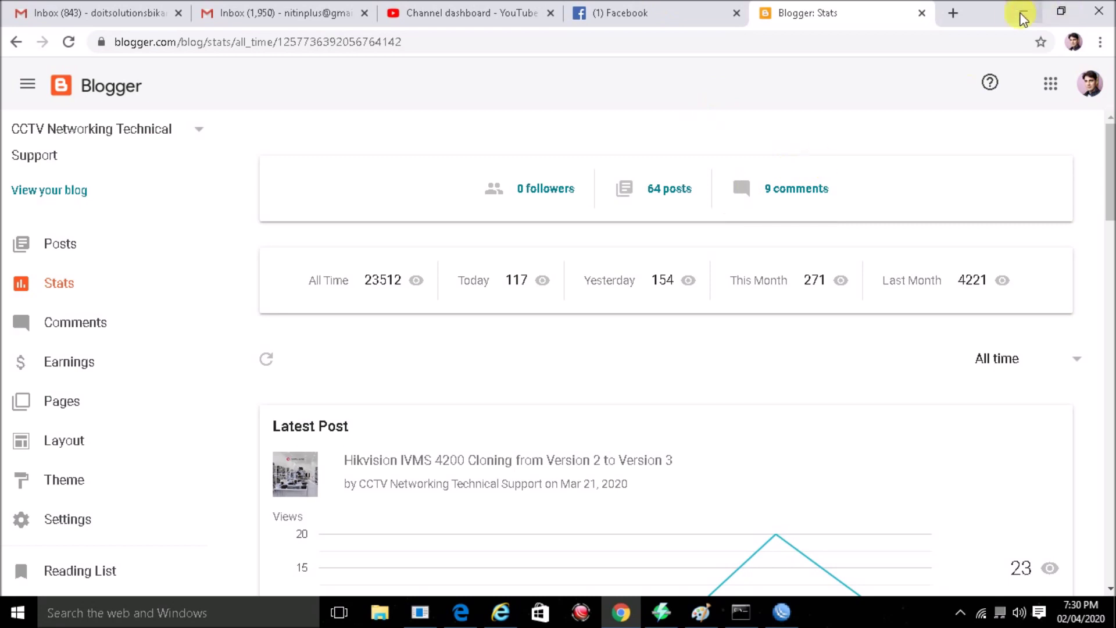
# Run ncpa.cpl and open the Wi-Fi adapter's Properties in Network Connections
pyautogui.click(1023, 12)
pyautogui.click(491, 618)
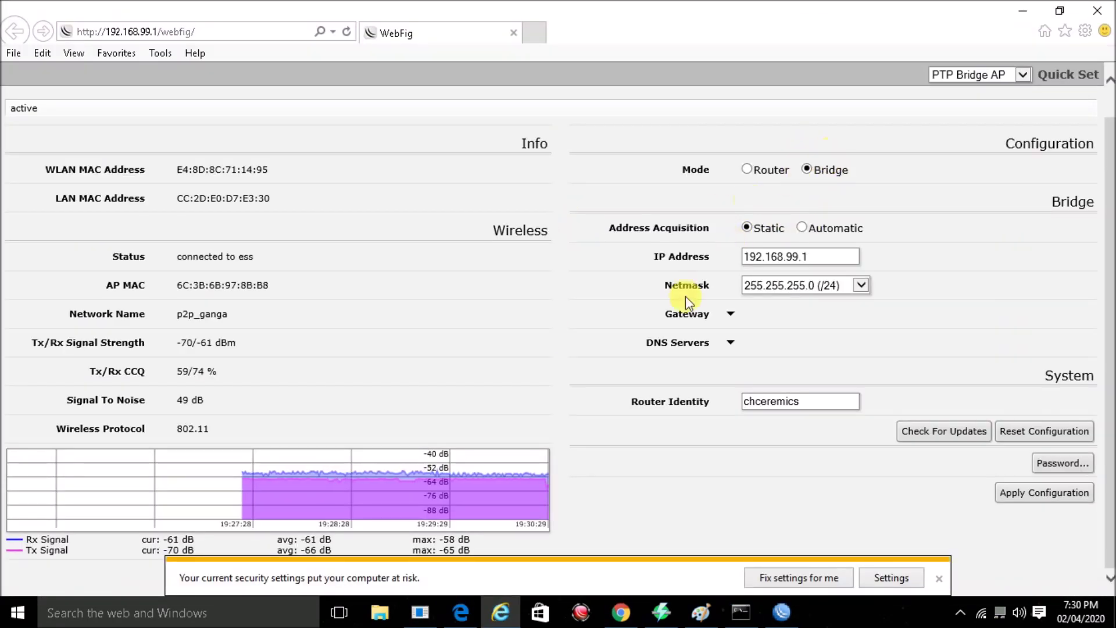
pyautogui.press('super+r')
pyautogui.write('nc')
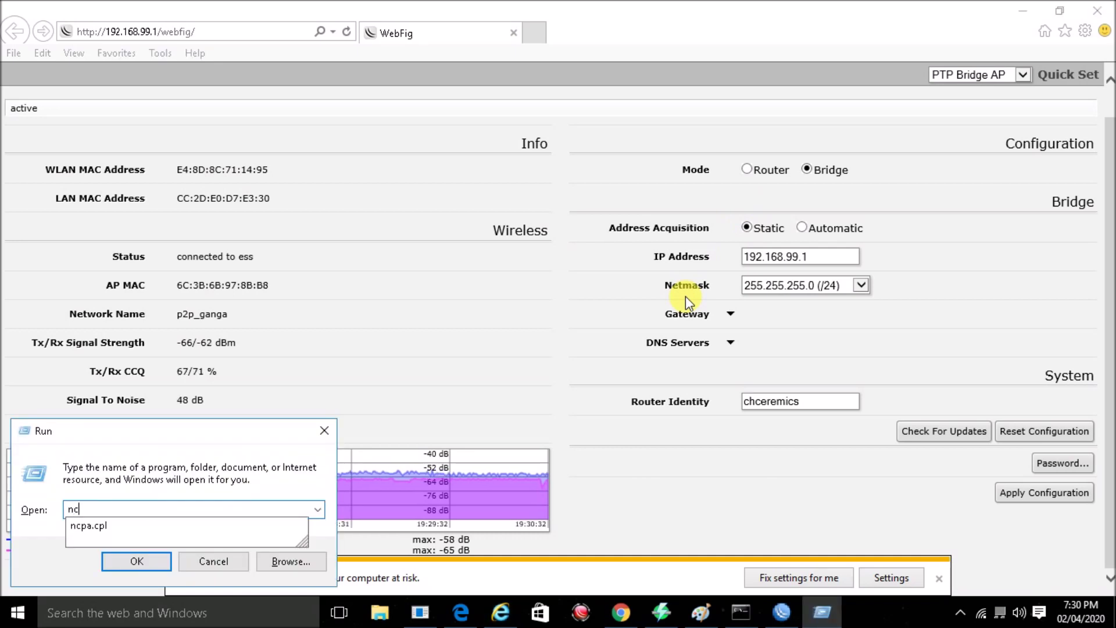
pyautogui.write('pa')
pyautogui.press('Down')
pyautogui.press('Return')
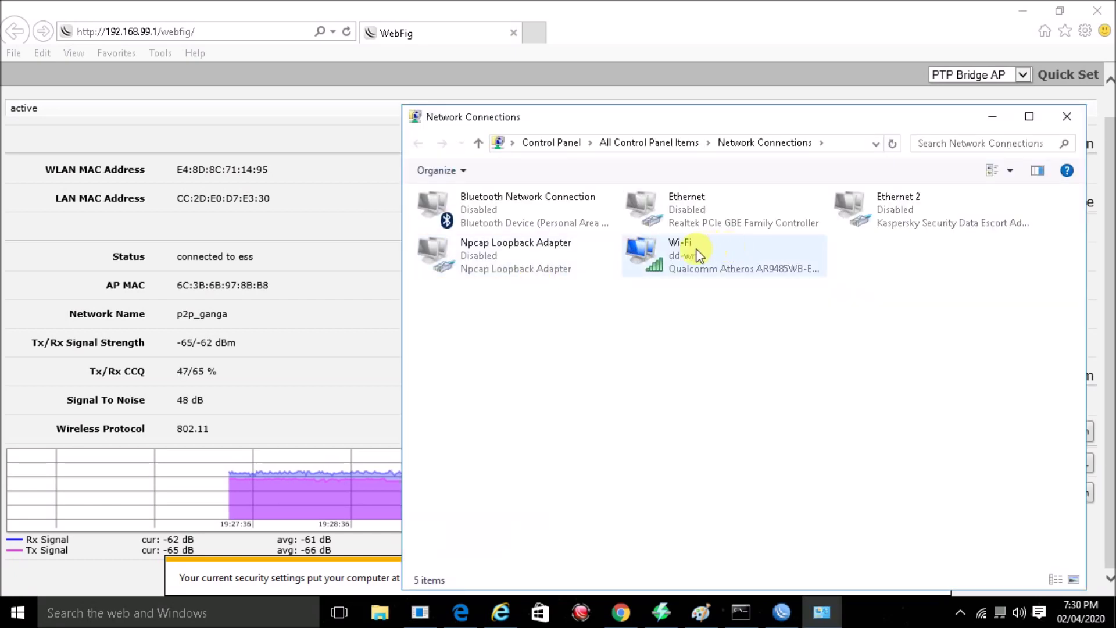
pyautogui.rightClick(695, 248)
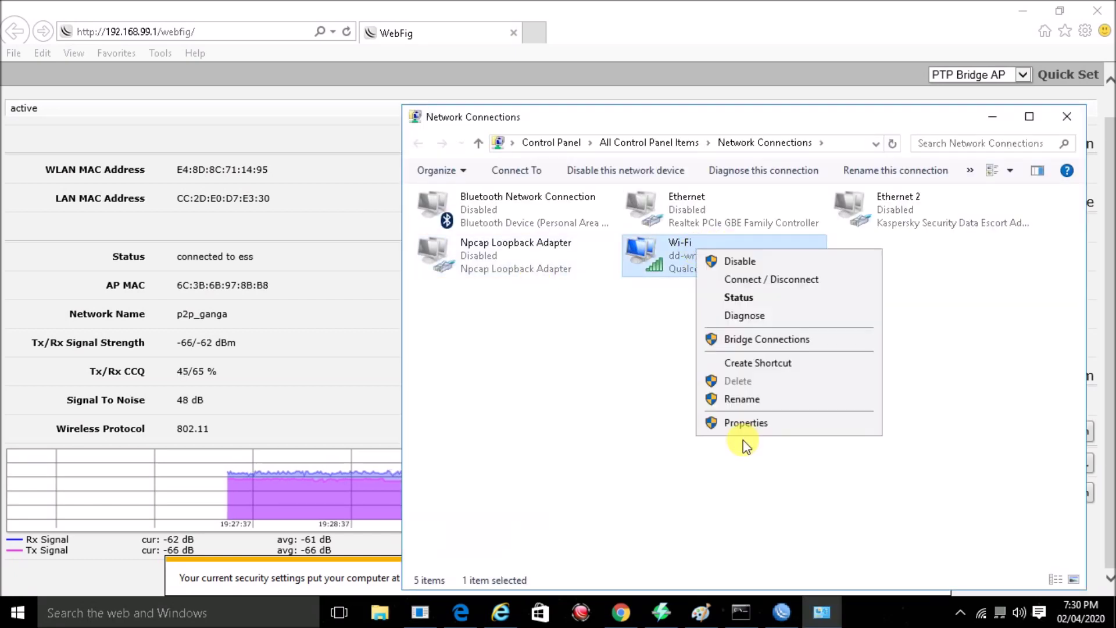
pyautogui.click(745, 422)
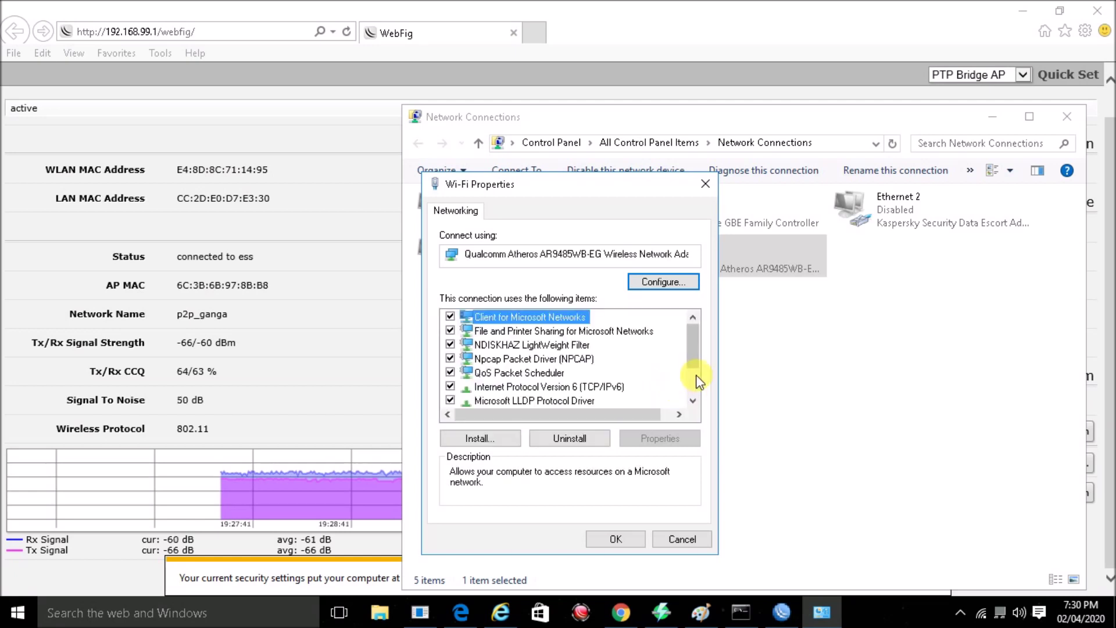
# Give the Wi-Fi adapter static IPv4 address 192.168.99.88 with the auto-filled 255.255.255.0 mask
pyautogui.scroll(-2, 694, 378)
pyautogui.doubleClick(573, 359)
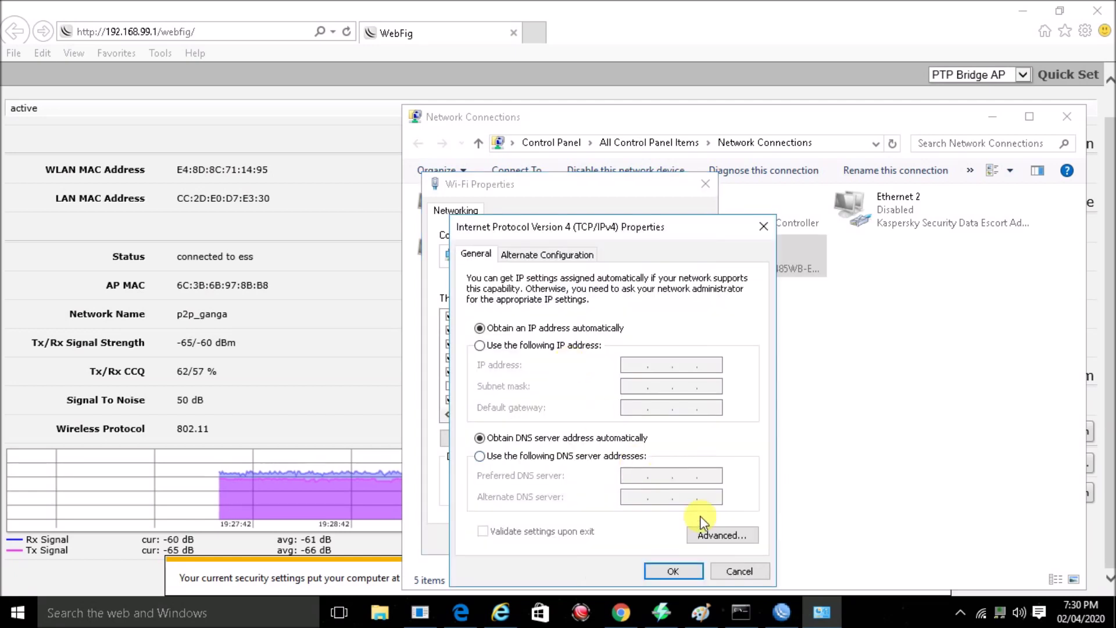
pyautogui.click(716, 536)
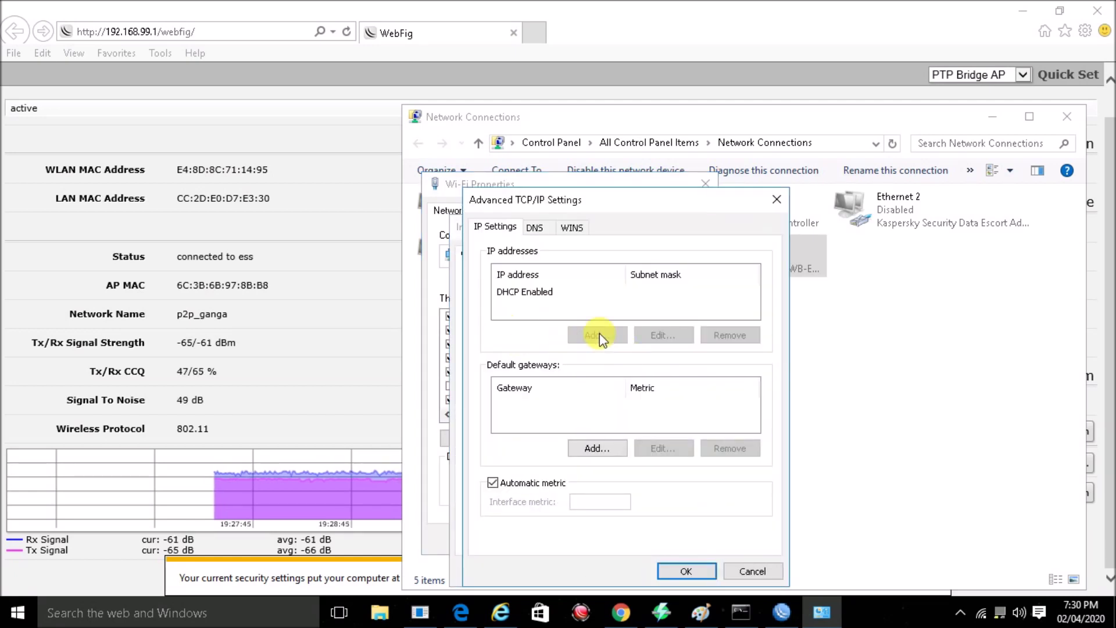
pyautogui.click(751, 572)
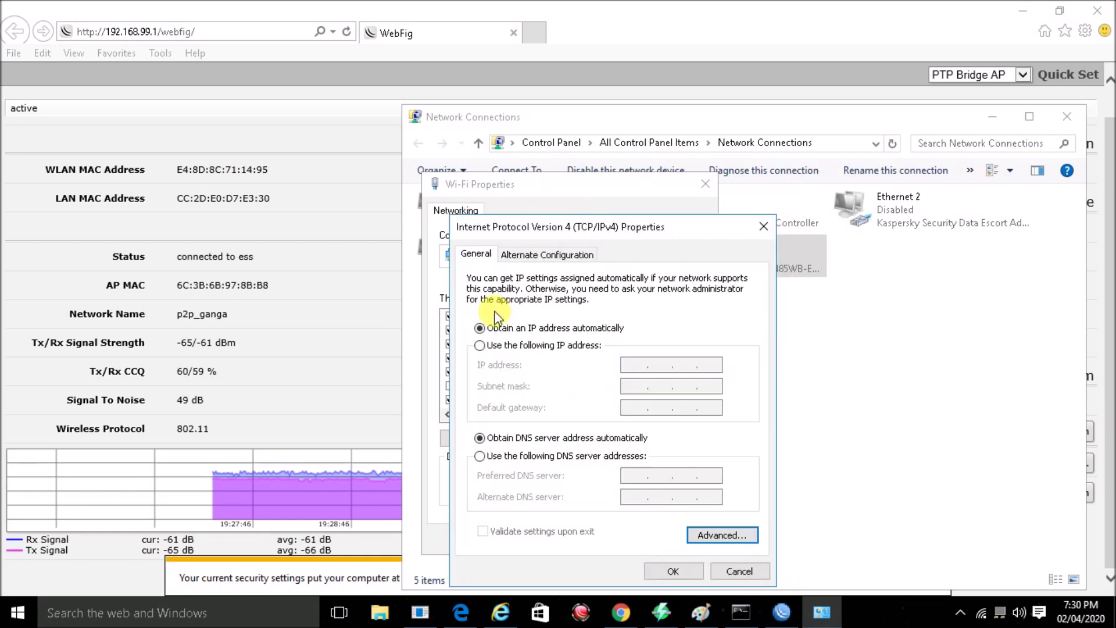
pyautogui.click(530, 346)
pyautogui.click(639, 366)
pyautogui.write('192 . 168 . 99 . 88')
pyautogui.press('Tab')
pyautogui.press('Tab')
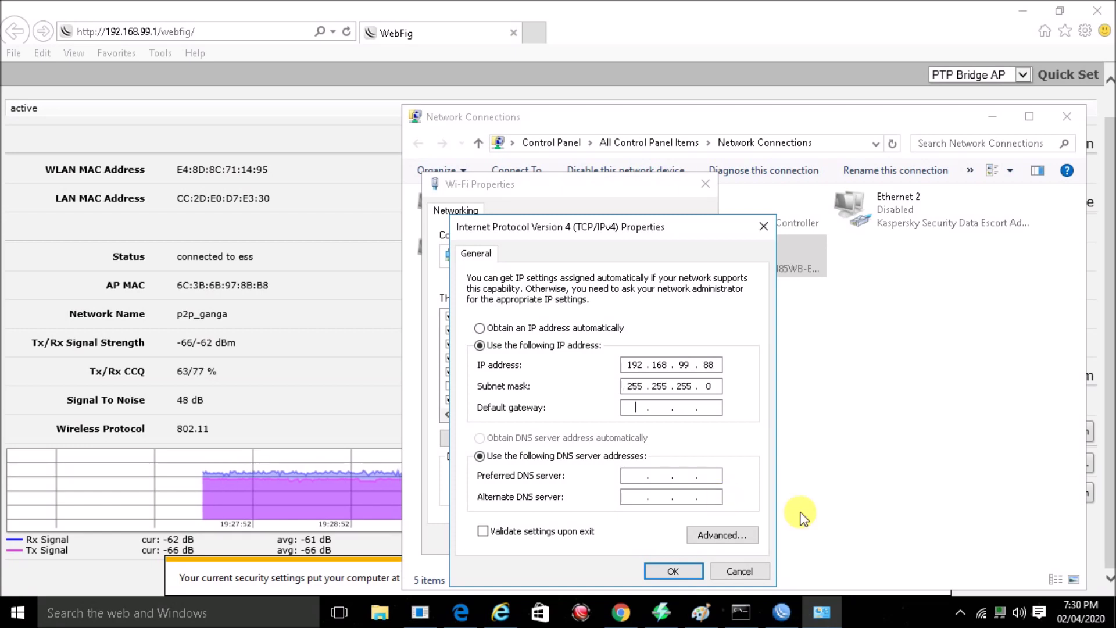
# Start an extra 172.31.x address, checking WinBox for used addresses like 172.31.120.37
pyautogui.click(723, 535)
pyautogui.click(596, 336)
pyautogui.write('172 . . .')
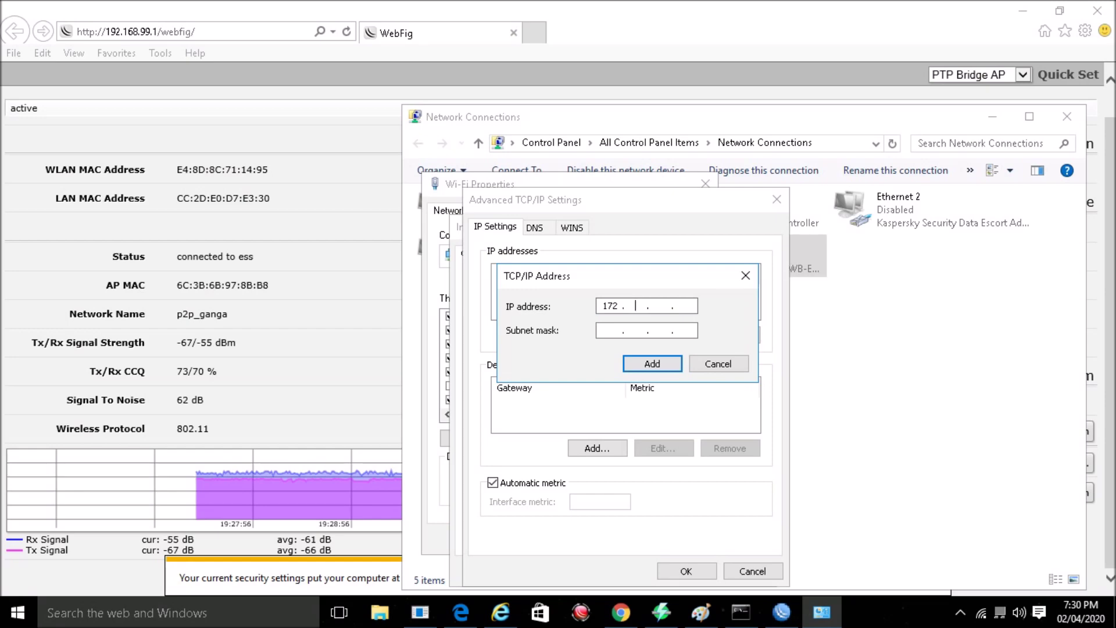
pyautogui.click(783, 619)
pyautogui.click(783, 620)
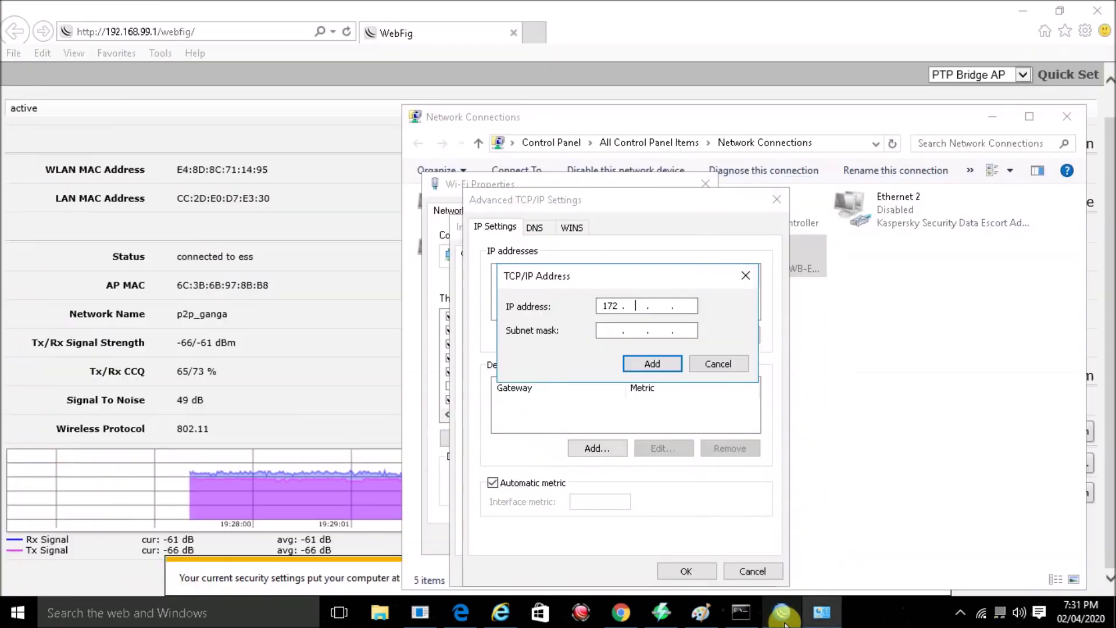
pyautogui.write('31.')
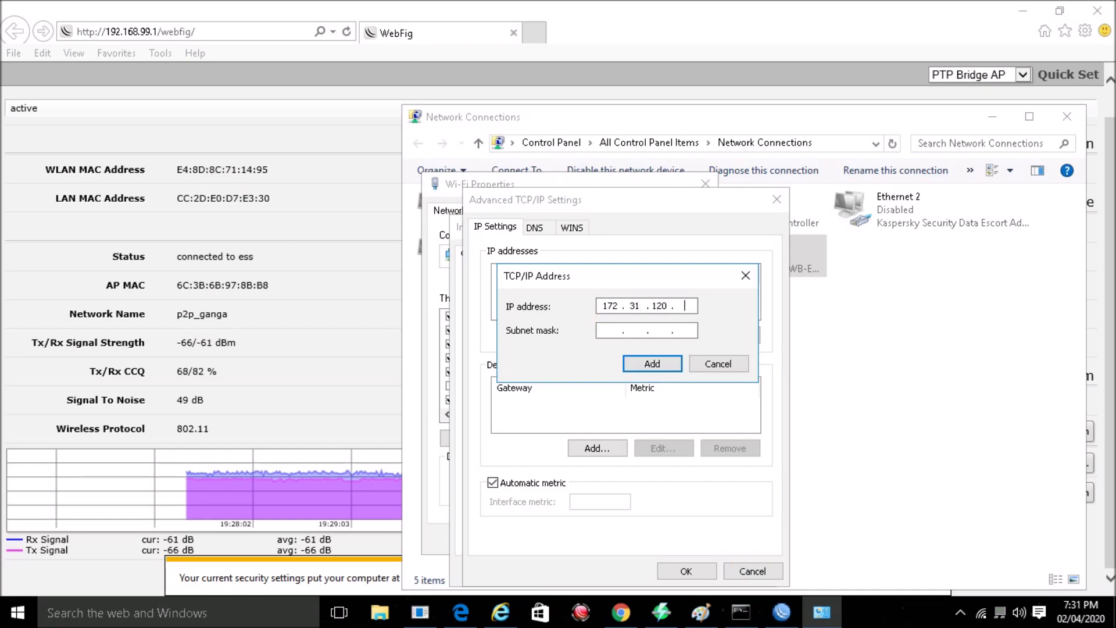
pyautogui.click(782, 613)
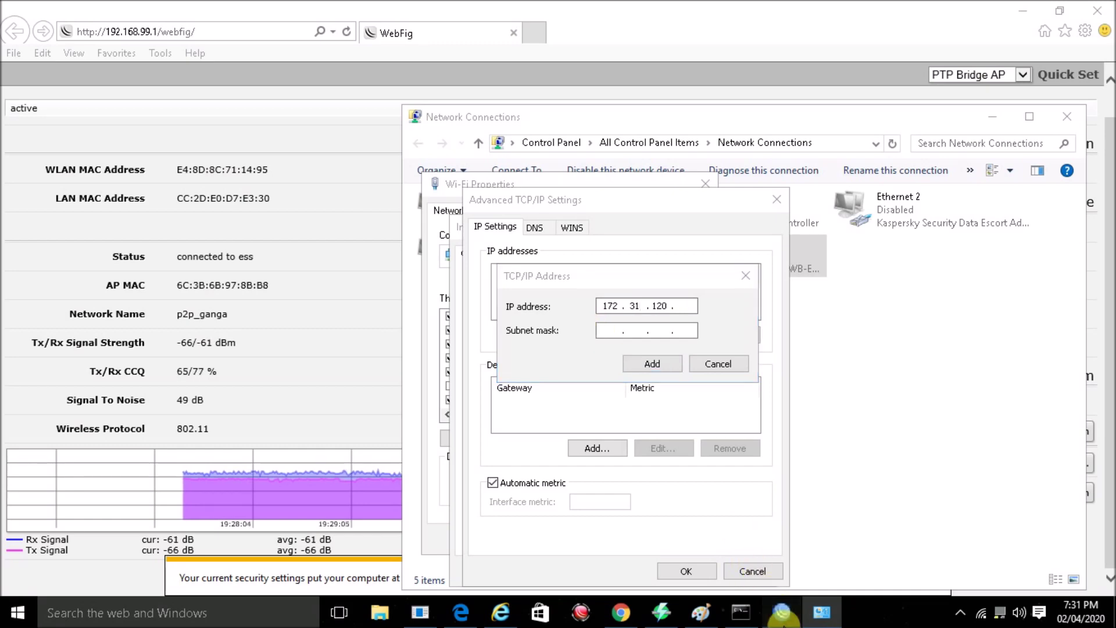
pyautogui.scroll(-9, 1109, 343)
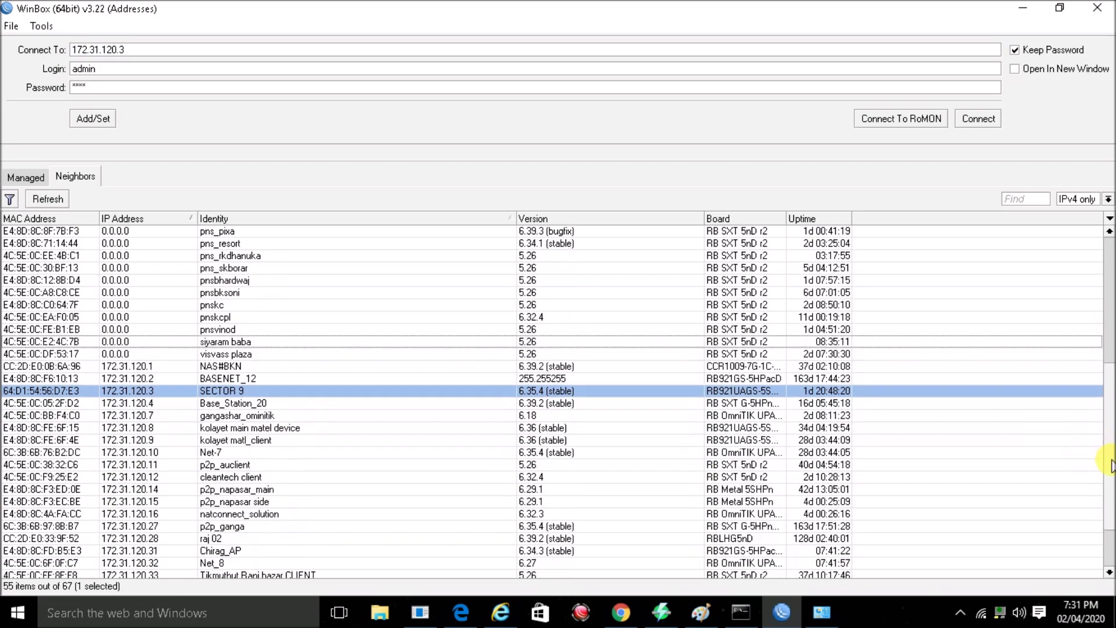
pyautogui.click(147, 550)
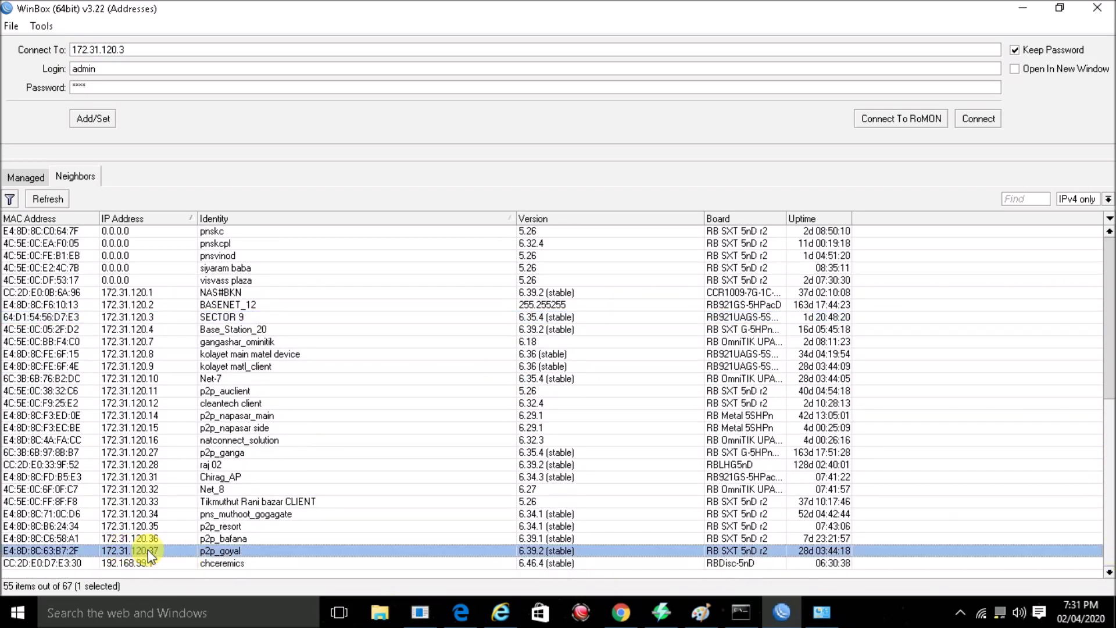
pyautogui.click(795, 608)
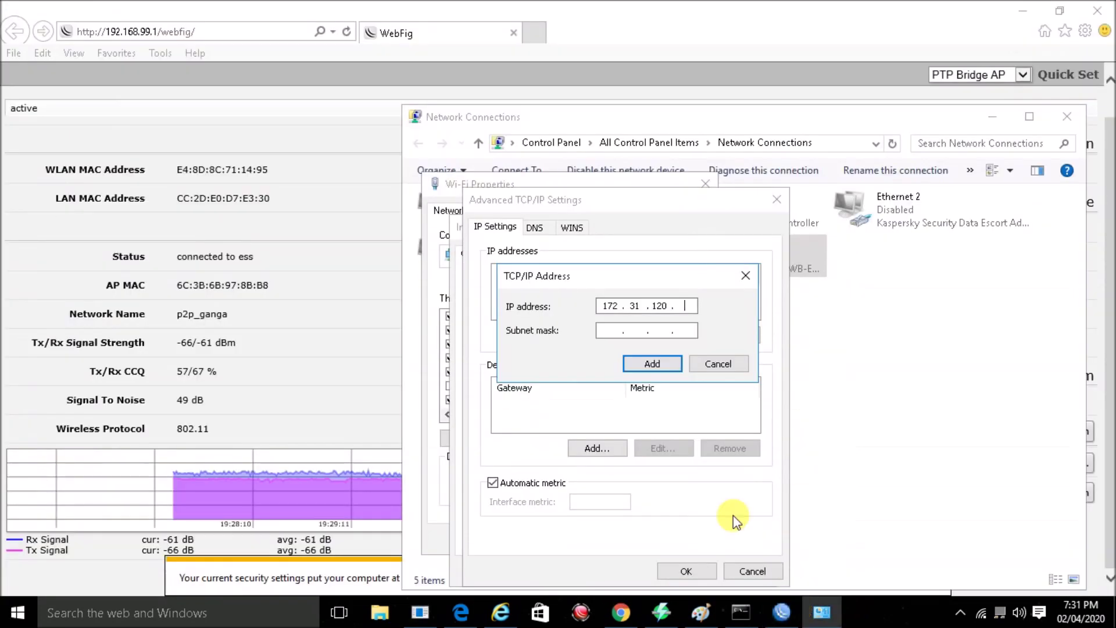
# Add extra address 172.31.120.40 with mask 255.255.255.0 and confirm all dialogs
pyautogui.write('40')
pyautogui.press('Tab')
pyautogui.write('255 . 255 . 25')
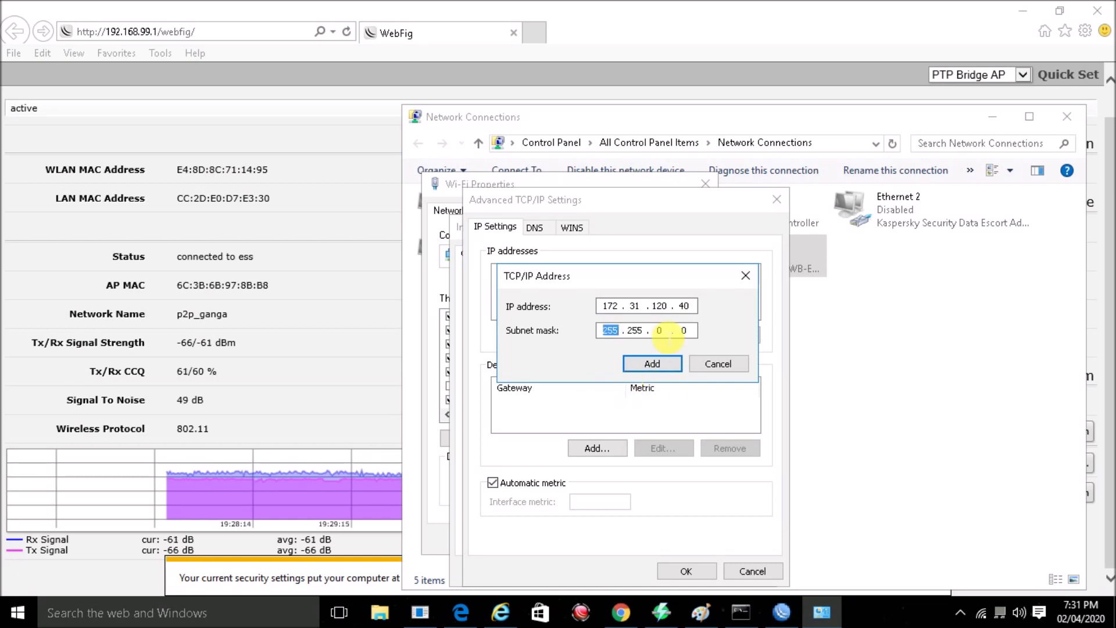
pyautogui.write('5')
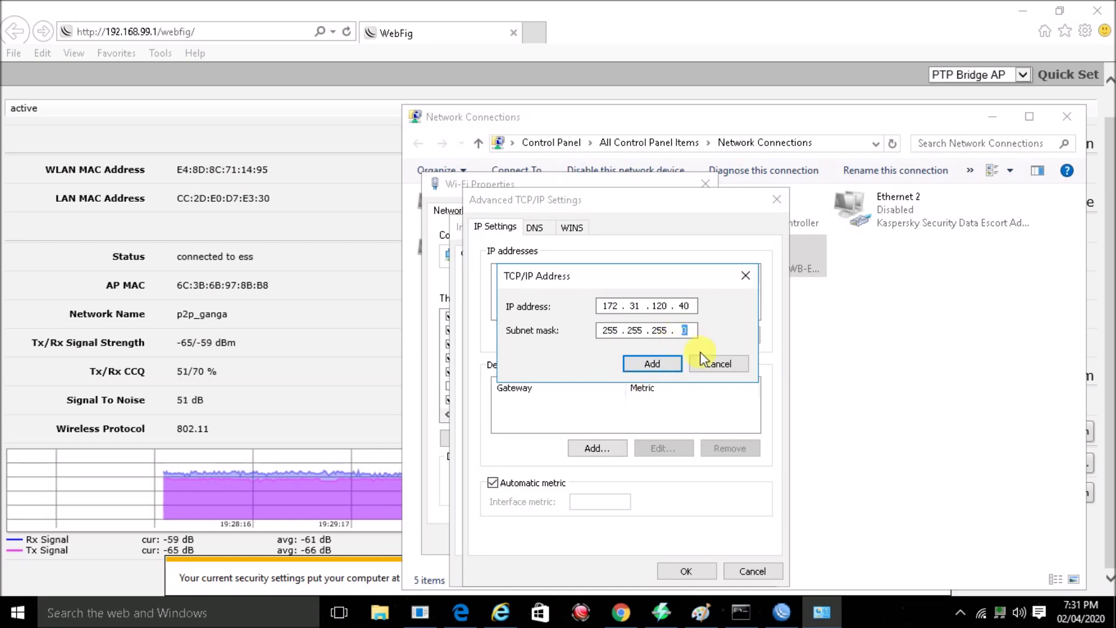
pyautogui.click(654, 364)
pyautogui.click(678, 573)
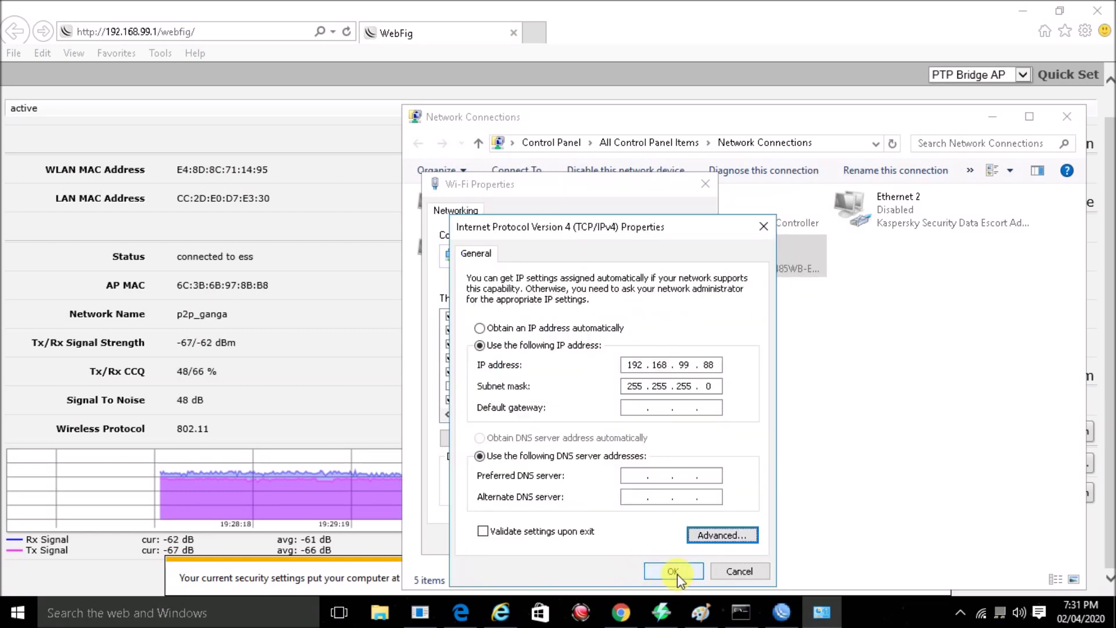
pyautogui.click(660, 568)
pyautogui.click(615, 538)
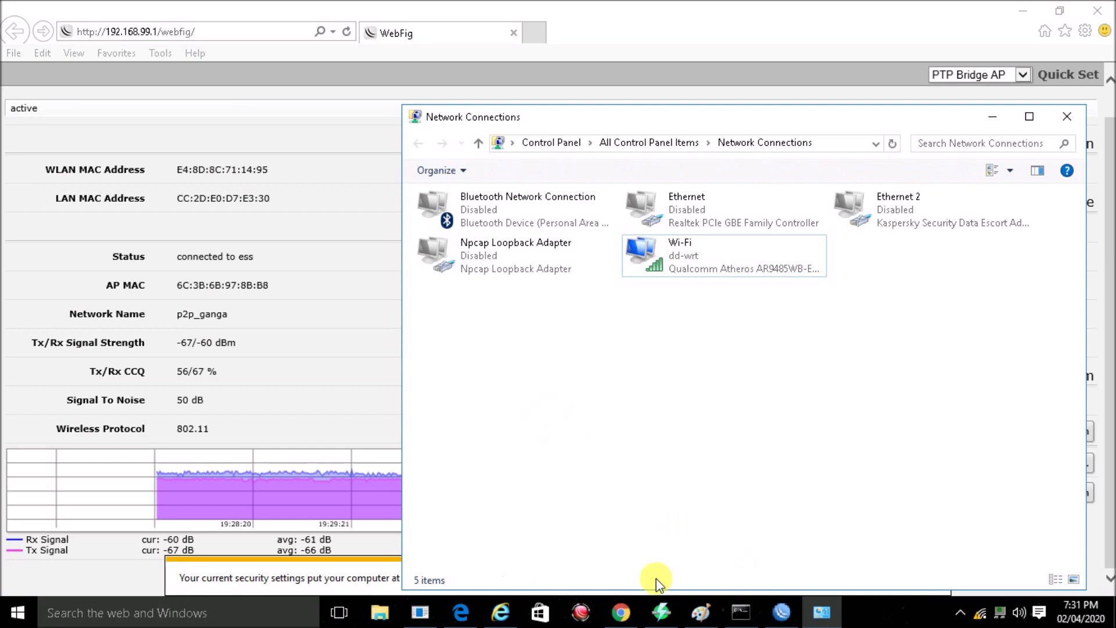
# Draft a ping -t 172.31.18.3 command and select Net-7 (172.31.120.10) in WinBox
pyautogui.click(420, 612)
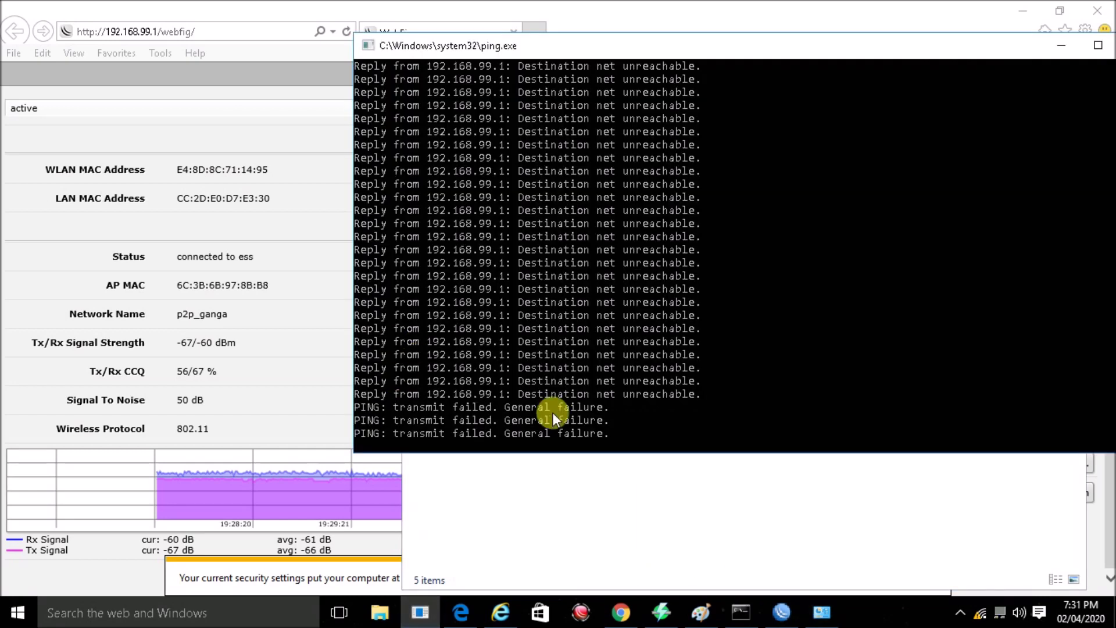
pyautogui.press('super+r')
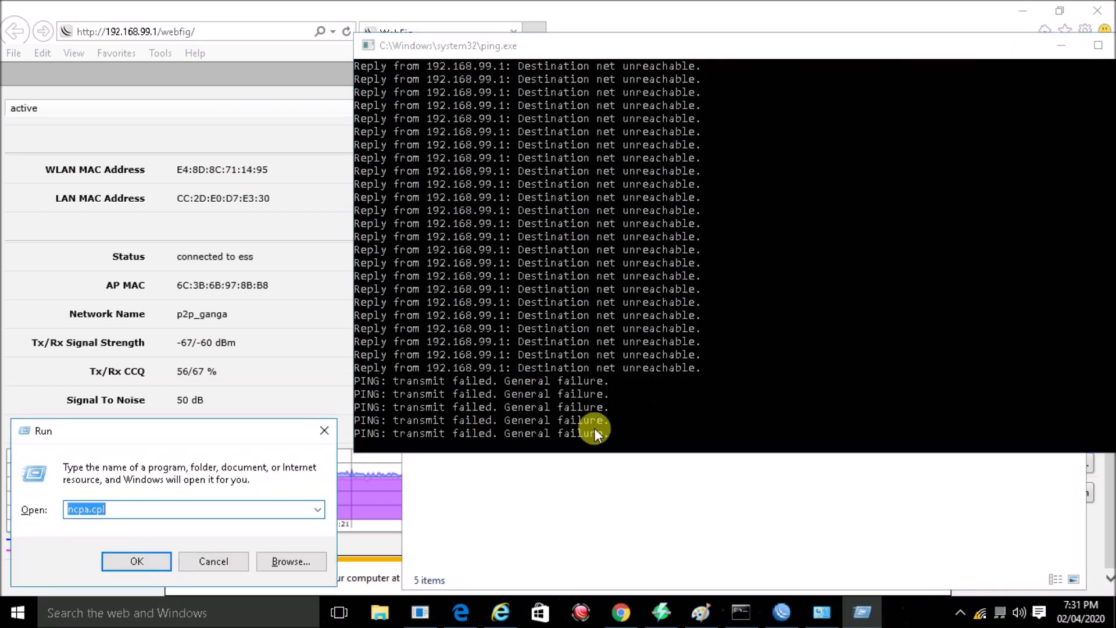
pyautogui.write('ping -t 172.31.18.3')
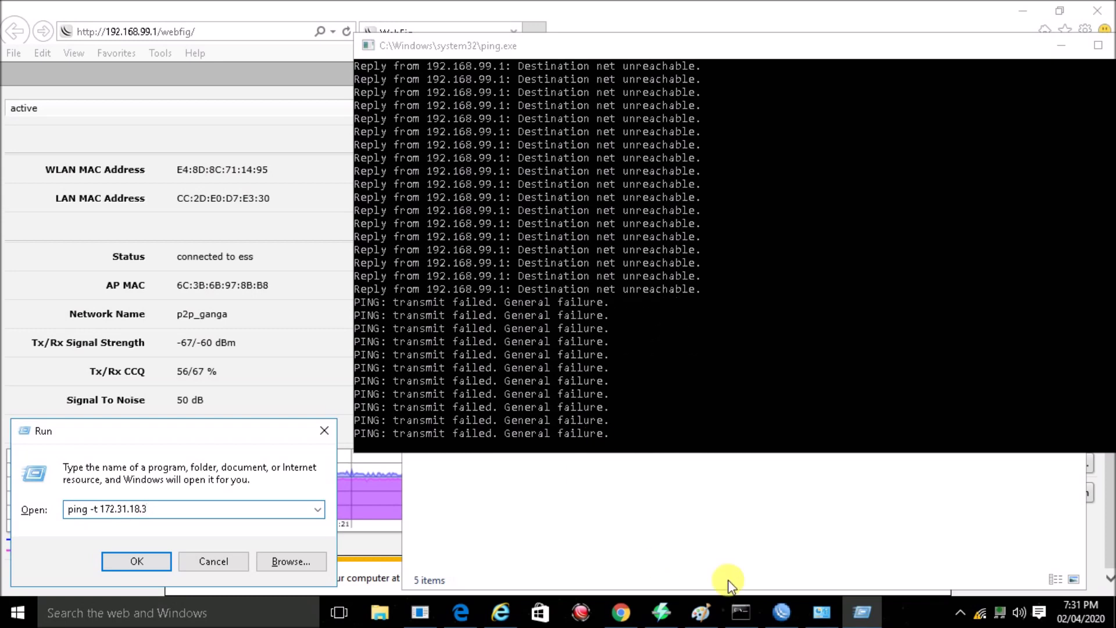
pyautogui.click(782, 612)
pyautogui.press('Down')
pyautogui.press('Down')
pyautogui.press('Down')
pyautogui.press('Down')
pyautogui.press('Down')
pyautogui.press('Down')
pyautogui.press('Down')
pyautogui.press('Down')
pyautogui.press('Down')
pyautogui.press('Down')
pyautogui.press('Down')
pyautogui.press('Down')
pyautogui.press('Down')
pyautogui.press('Down')
pyautogui.press('Down')
pyautogui.press('Down')
pyautogui.press('Down')
pyautogui.press('Down')
pyautogui.press('Down')
pyautogui.press('Down')
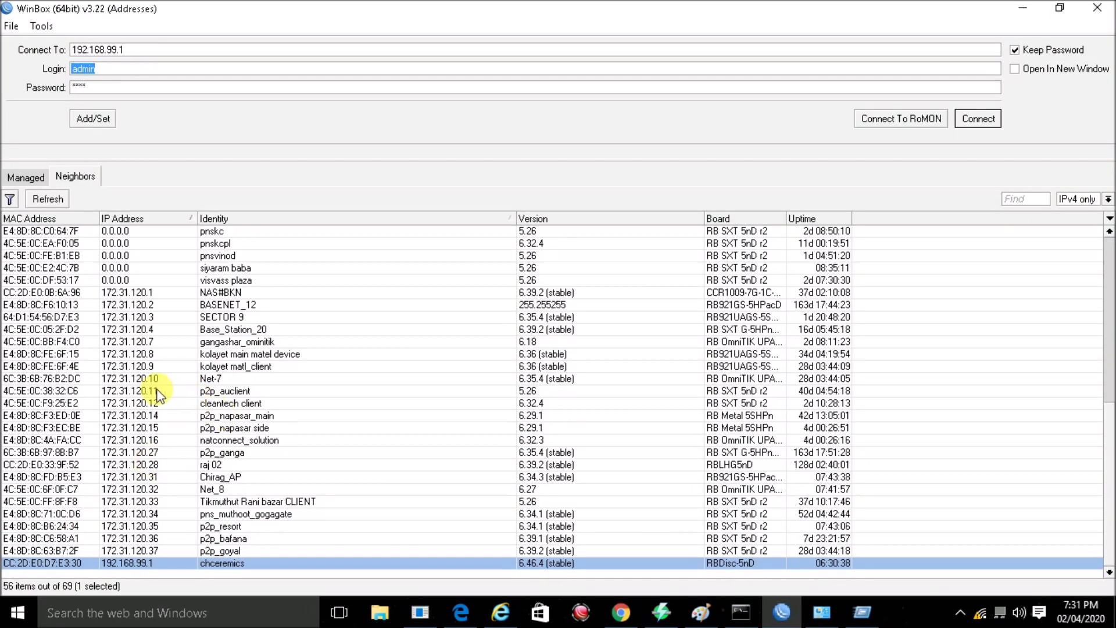
pyautogui.click(148, 391)
pyautogui.click(129, 378)
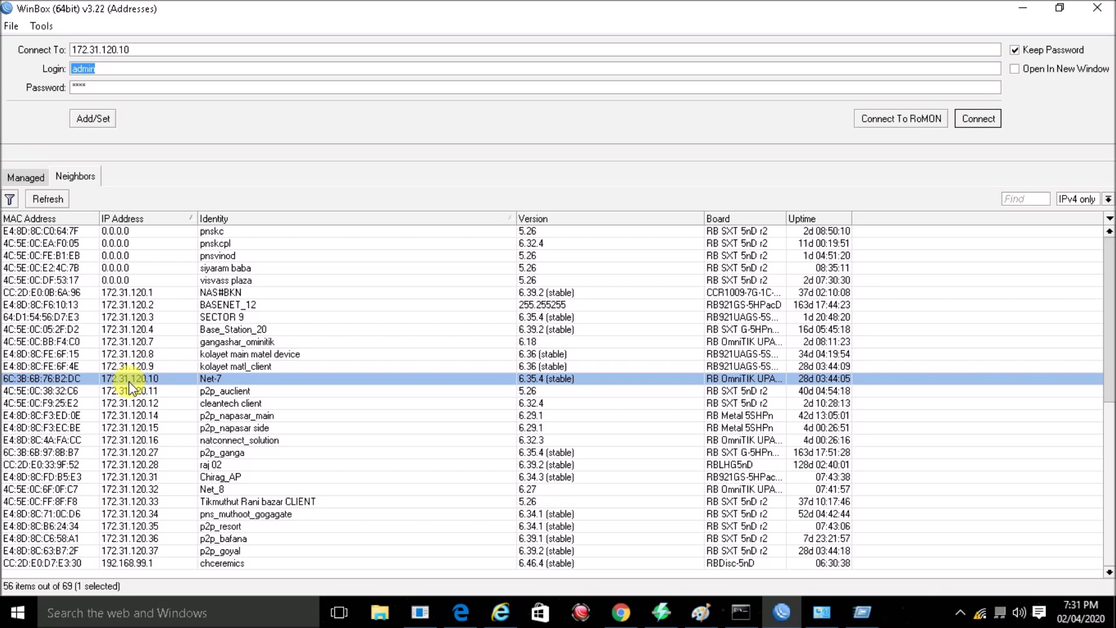
# Run a continuous ping to 172.31.18.10 and move its console to the right half
pyautogui.press('super+r')
pyautogui.press('End')
pyautogui.hotkey('shift', 'Left')
pyautogui.write('10')
pyautogui.press('Return')
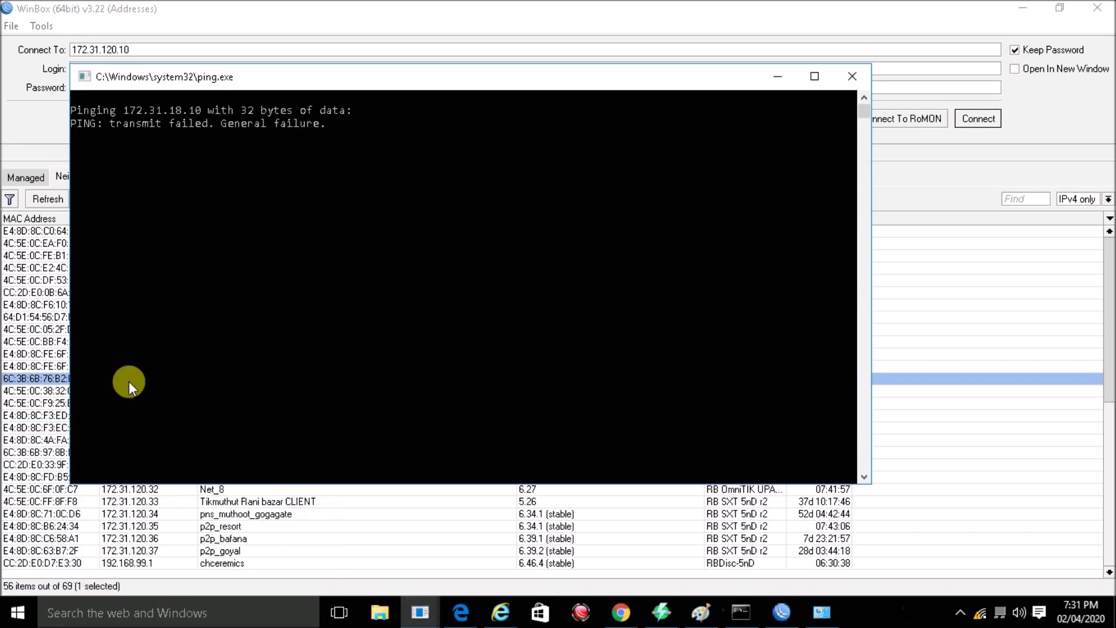
pyautogui.moveTo(155, 77); pyautogui.dragTo(606, 75)
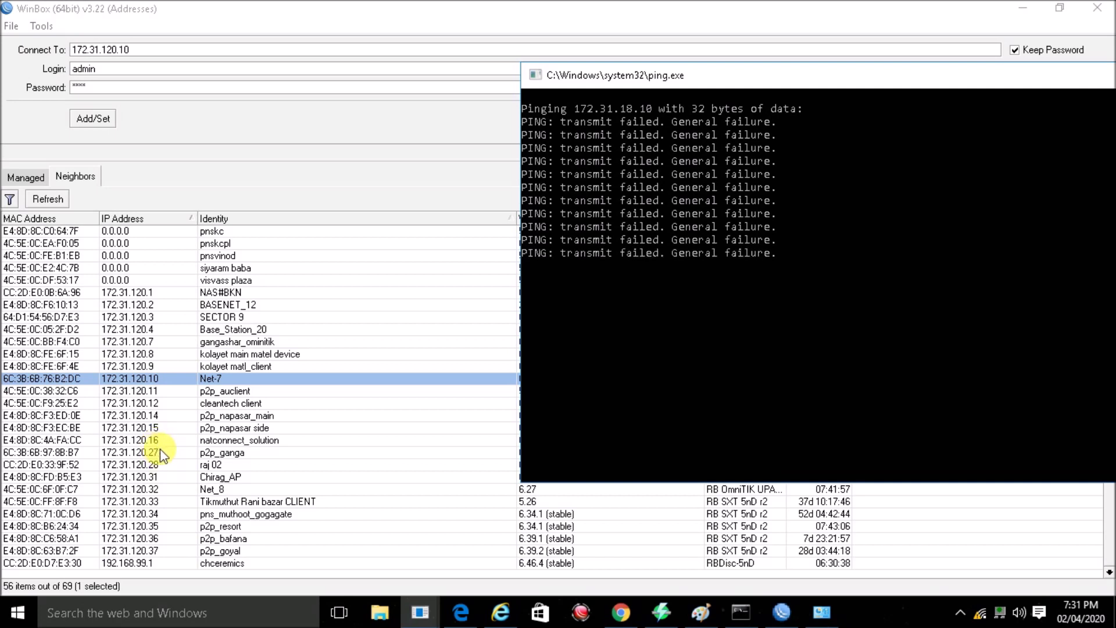
pyautogui.click(822, 612)
# In the Wi-Fi adapter's IPv4 settings, correct the subnet mask's last octet to 0
pyautogui.doubleClick(686, 270)
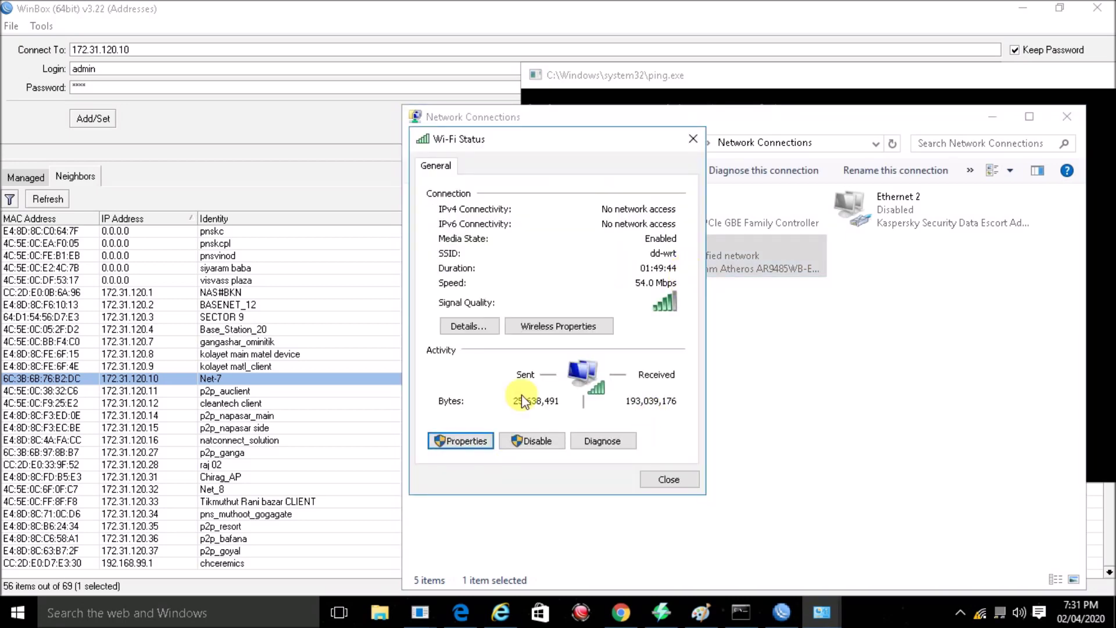
pyautogui.click(460, 441)
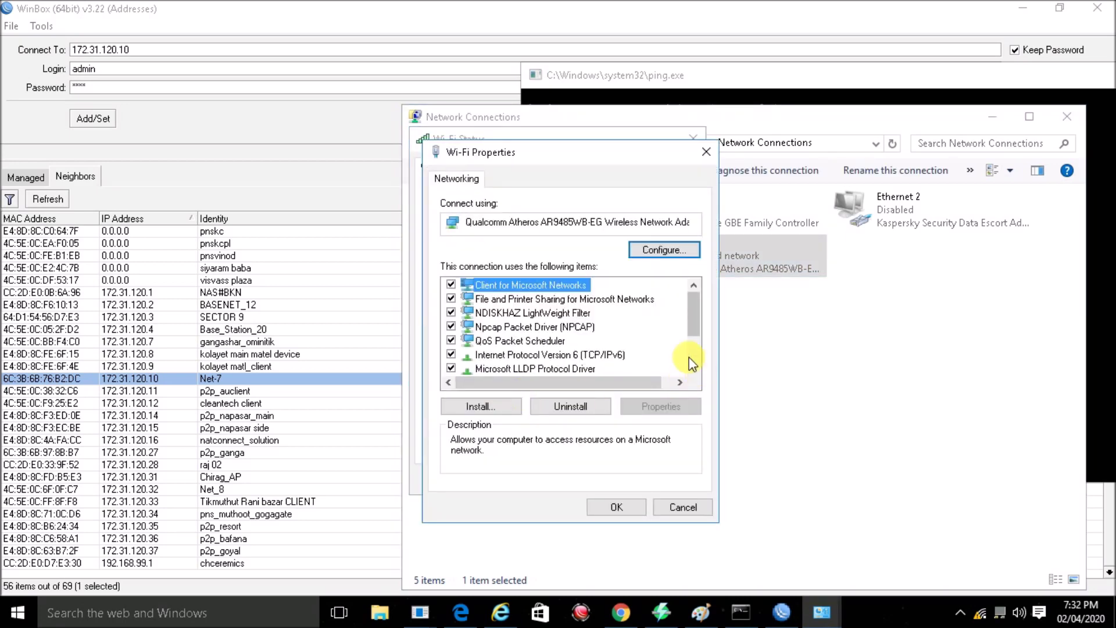
pyautogui.click(689, 364)
pyautogui.doubleClick(566, 325)
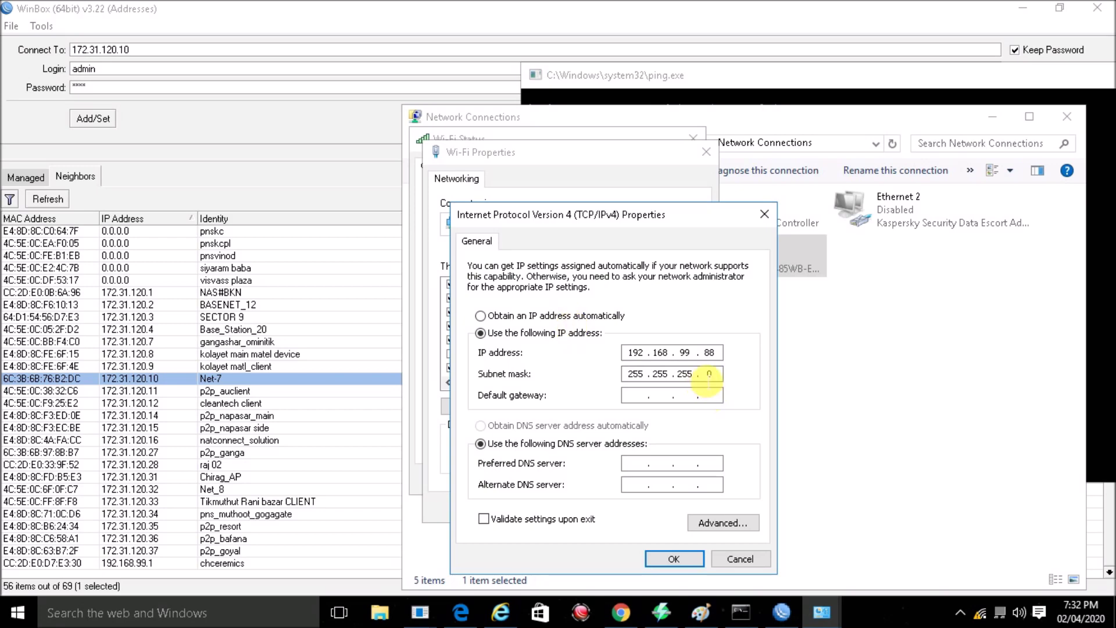
pyautogui.write('129')
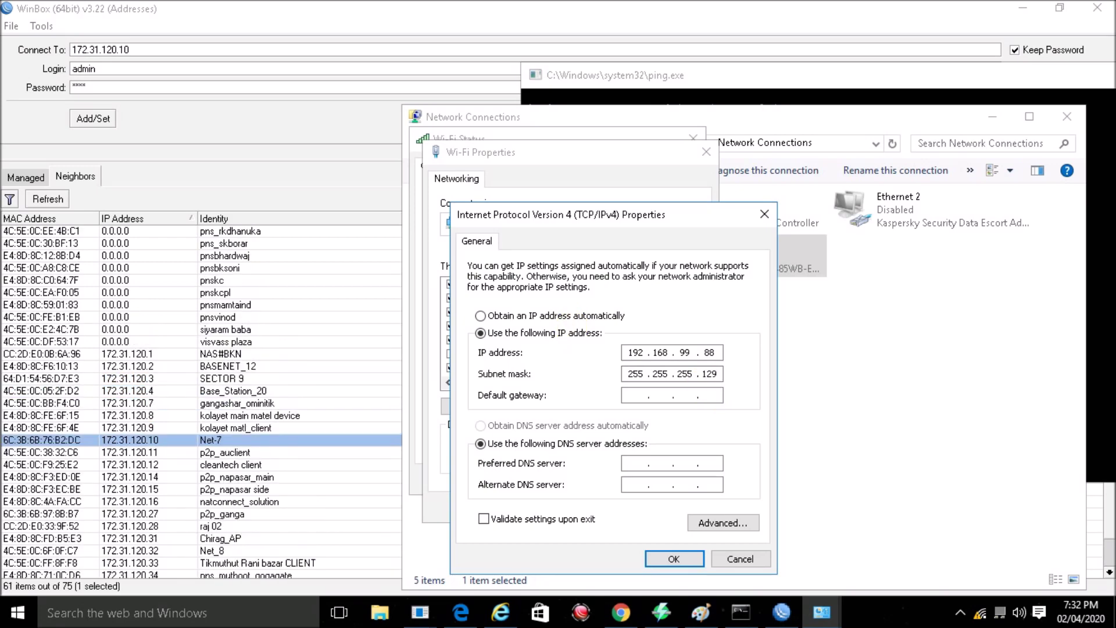
pyautogui.doubleClick(711, 374)
pyautogui.write('0')
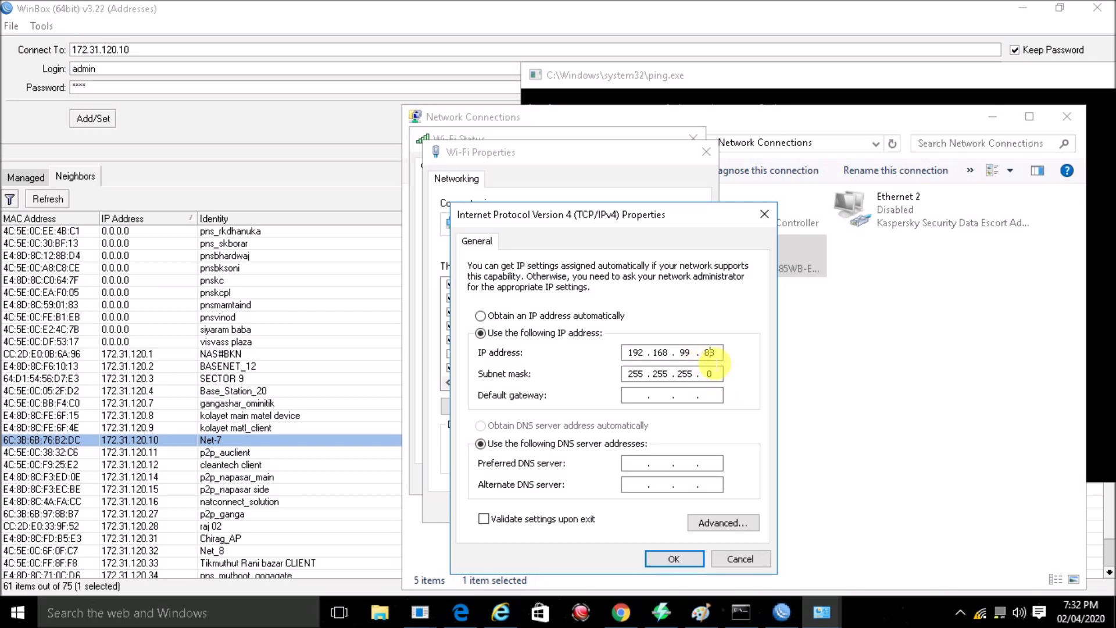
# Change the extra address from 172.31.120.40 to 172.31.120.17
pyautogui.click(724, 523)
pyautogui.click(513, 305)
pyautogui.click(666, 335)
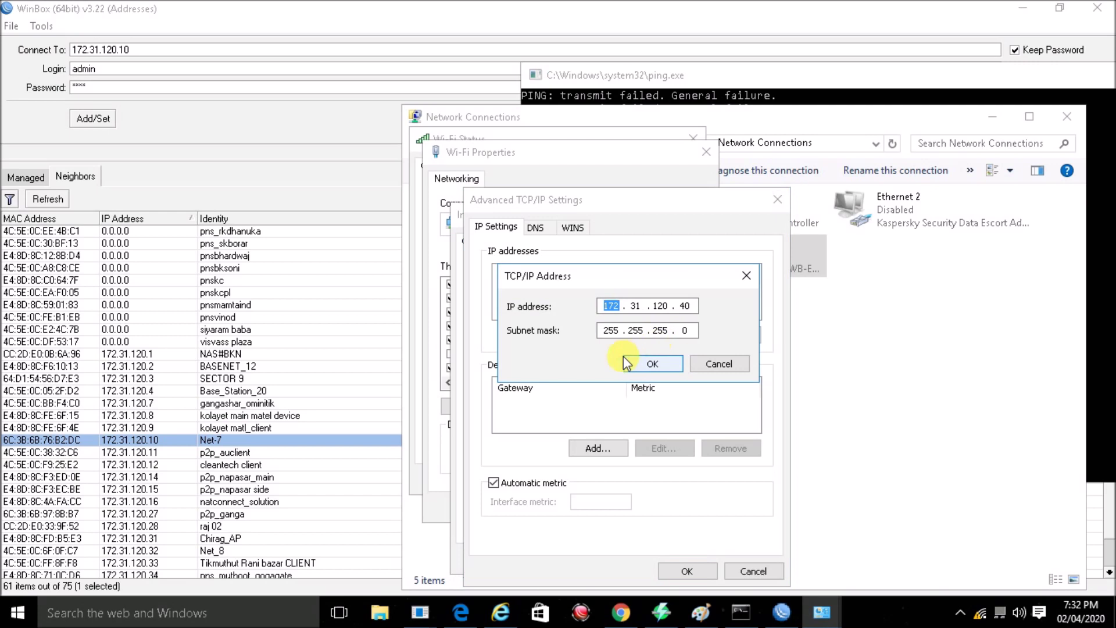
pyautogui.doubleClick(684, 305)
pyautogui.write('17')
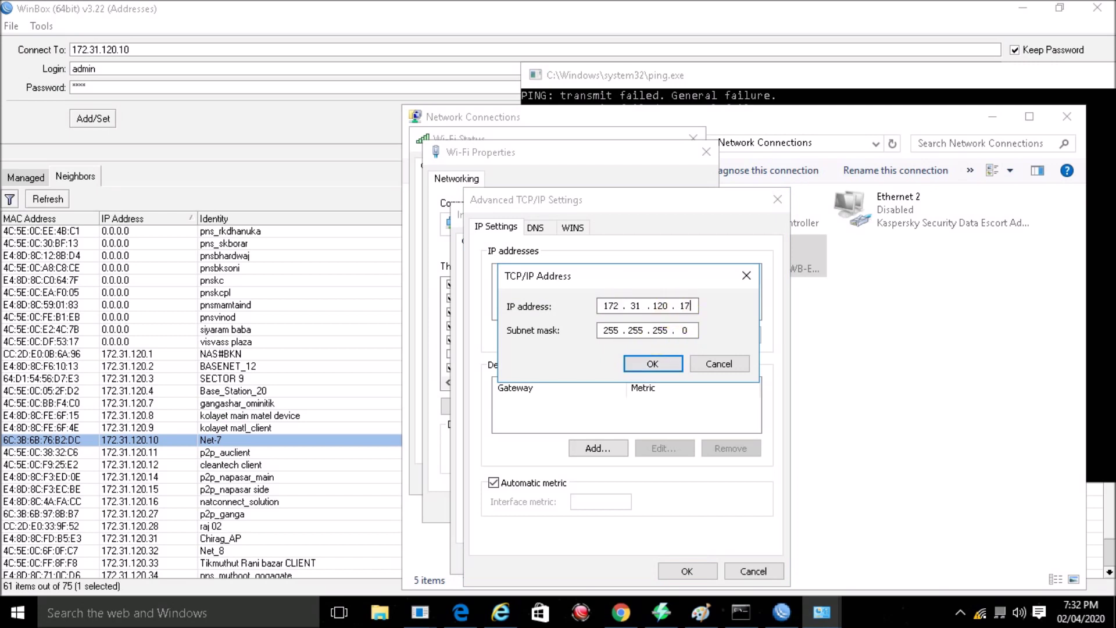
pyautogui.click(650, 365)
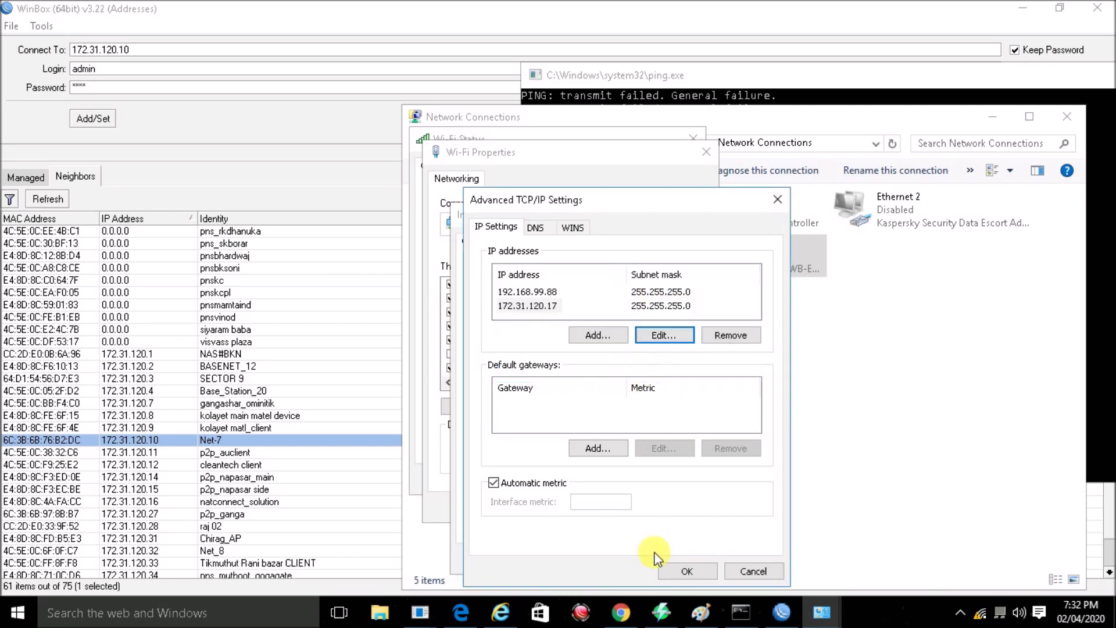
# Apply the IPv4 and adapter settings, close Wi-Fi Status, and minimize Network Connections
pyautogui.click(689, 572)
pyautogui.click(670, 556)
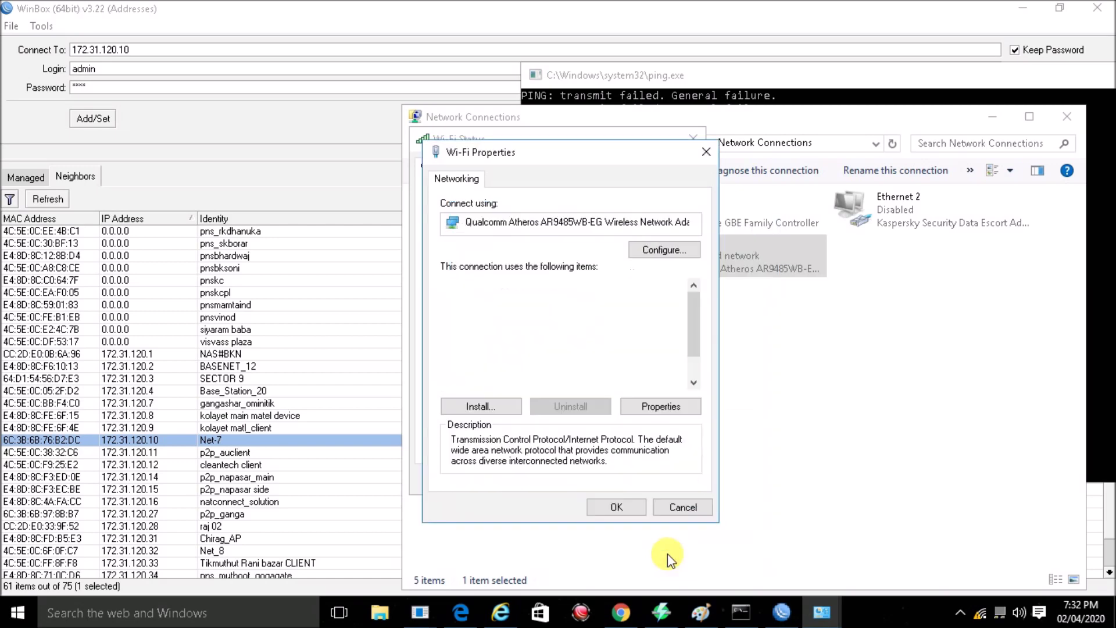
pyautogui.click(615, 507)
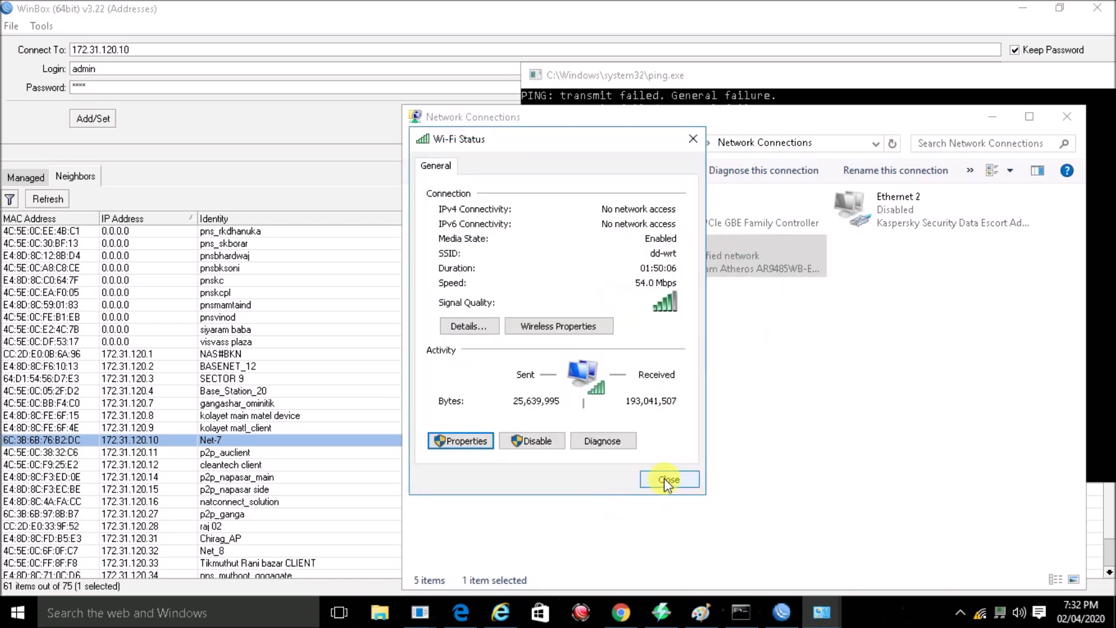
pyautogui.click(669, 480)
pyautogui.click(992, 116)
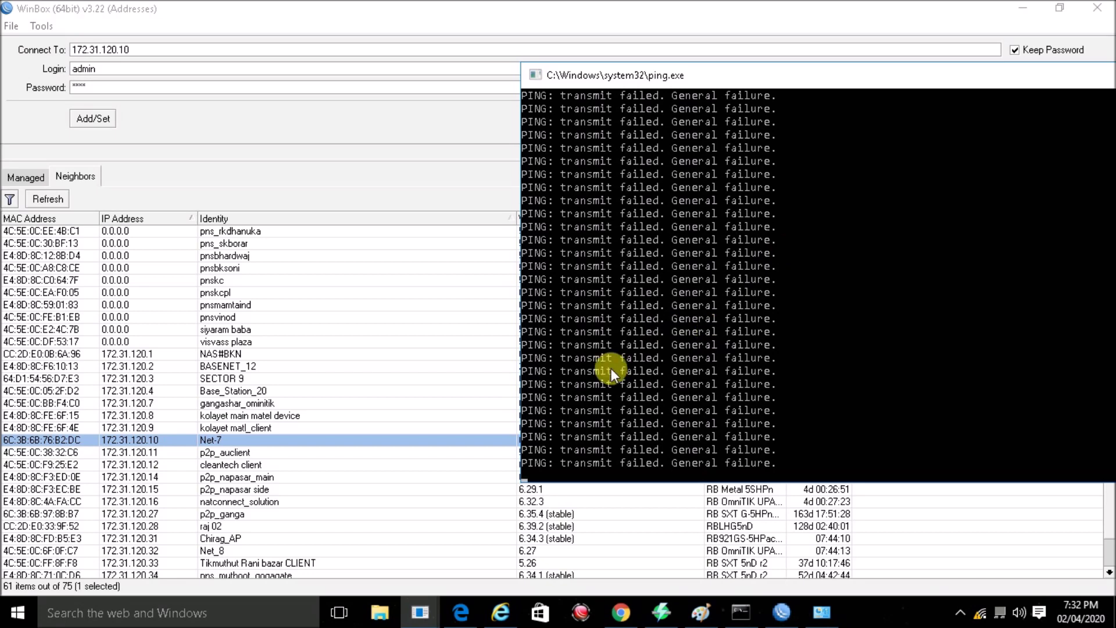
# Run a continuous ping to 172.31.120.17 and move its console to the right
pyautogui.press('super+r')
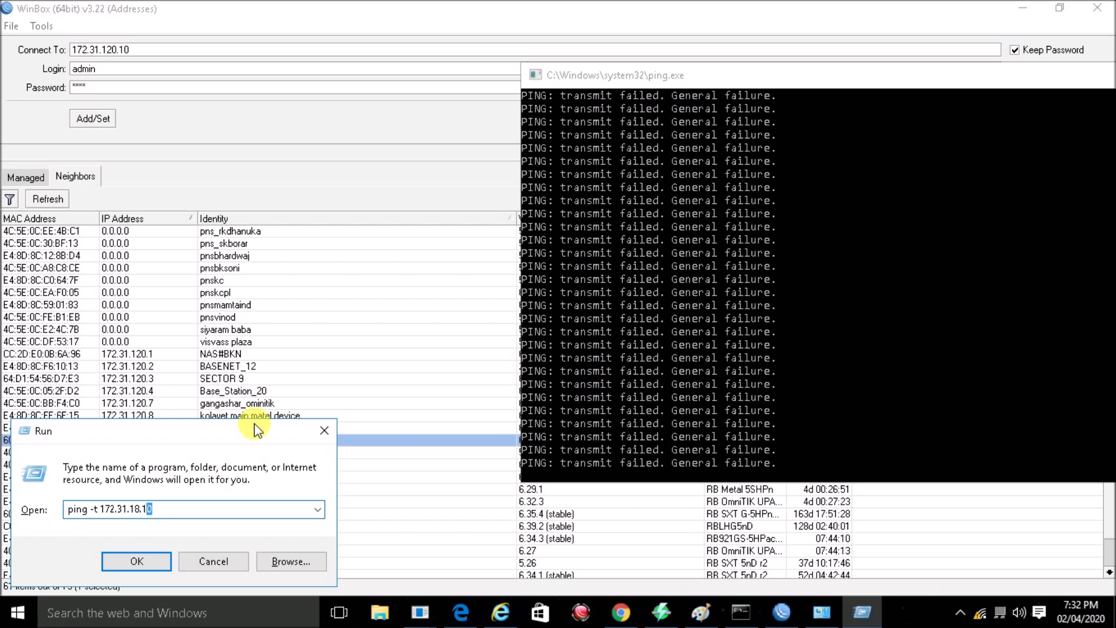
pyautogui.moveTo(88, 429); pyautogui.dragTo(465, 365)
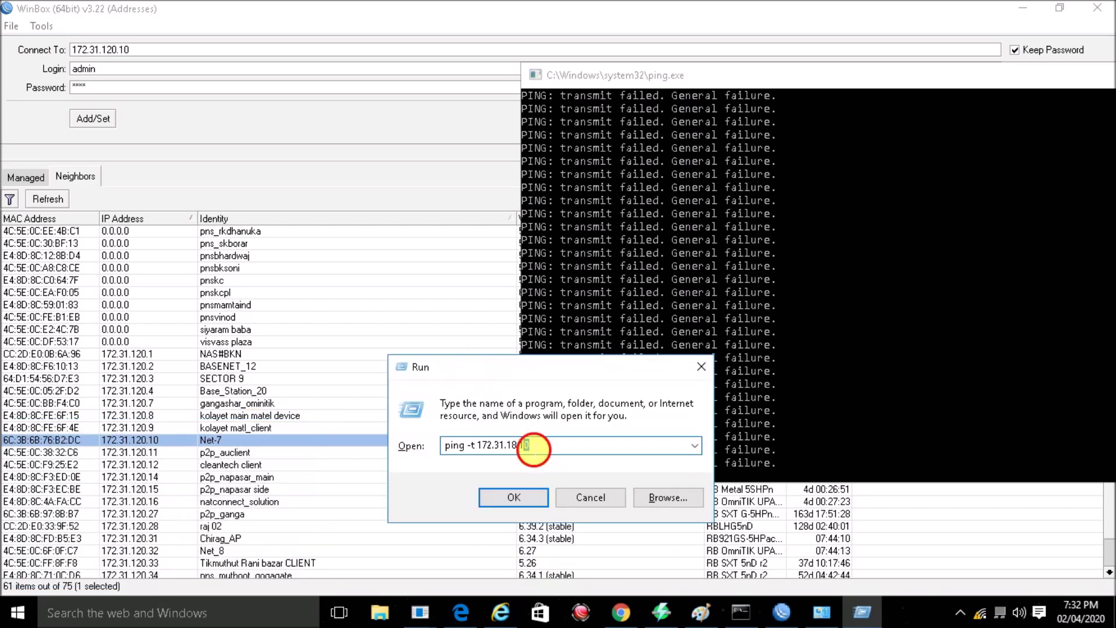
pyautogui.hotkey('shift', 'Left')
pyautogui.hotkey('shift', 'Left')
pyautogui.hotkey('shift', 'Left')
pyautogui.hotkey('shift', 'Left')
pyautogui.write('120.17')
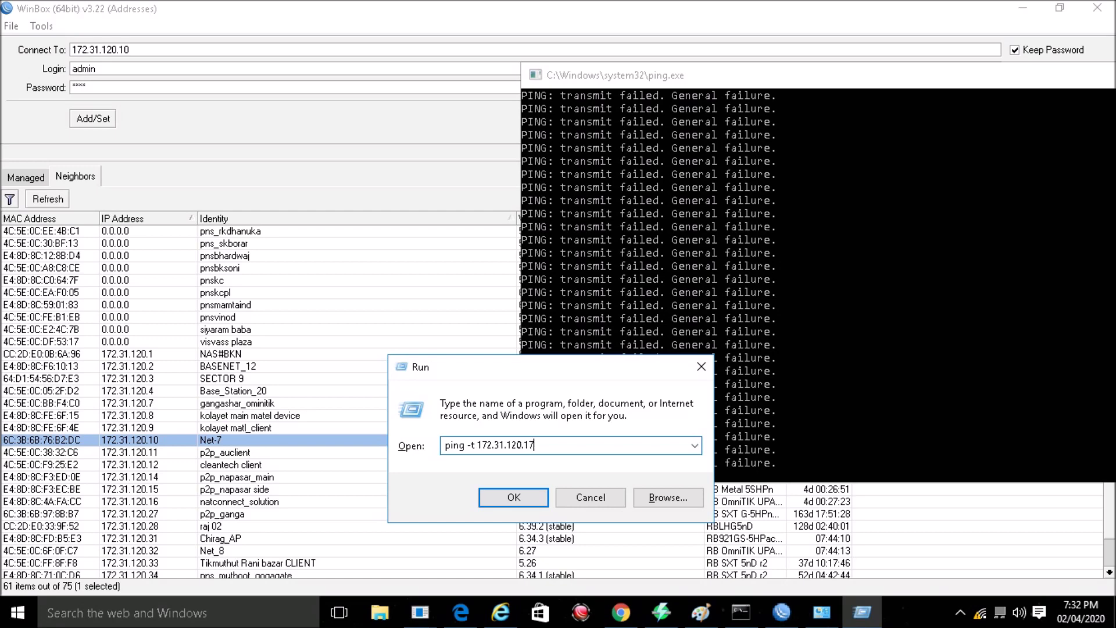
pyautogui.press('Return')
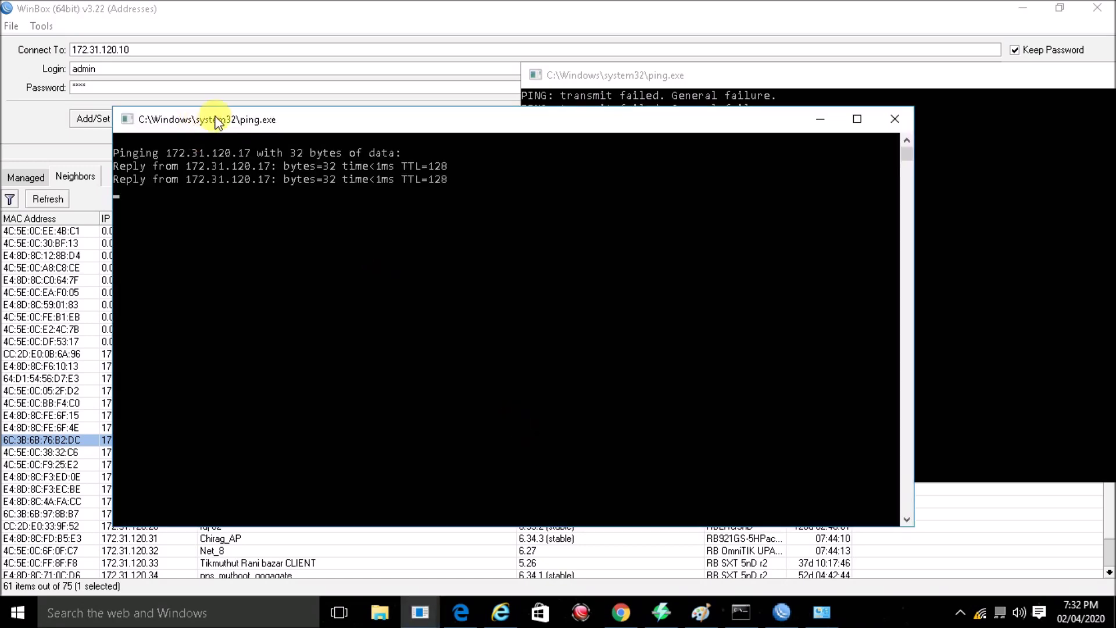
pyautogui.moveTo(217, 121); pyautogui.dragTo(654, 105)
# Run a continuous ping to 172.31.120.1 and place its console at the lower right
pyautogui.press('super+r')
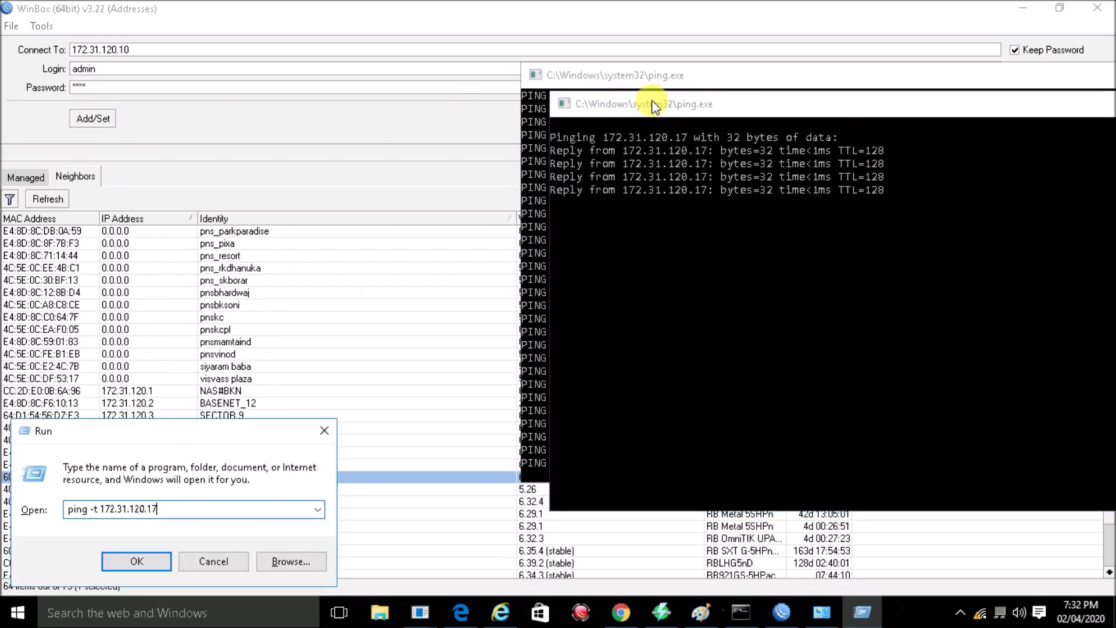
pyautogui.hotkey('shift', 'Left')
pyautogui.press('BackSpace')
pyautogui.press('Return')
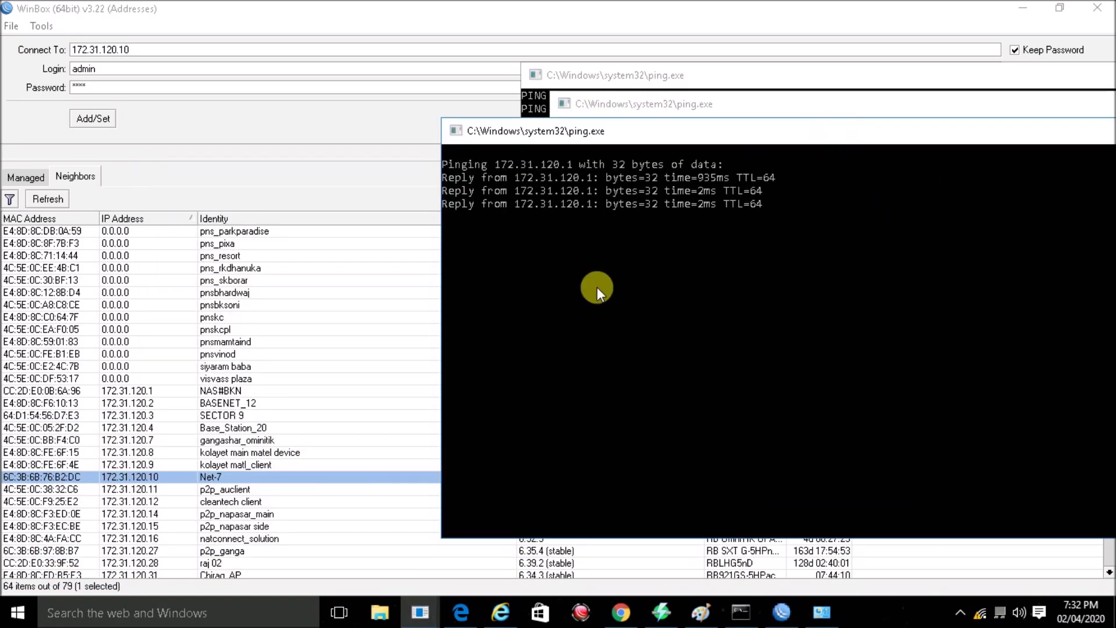
pyautogui.moveTo(555, 132); pyautogui.dragTo(907, 266)
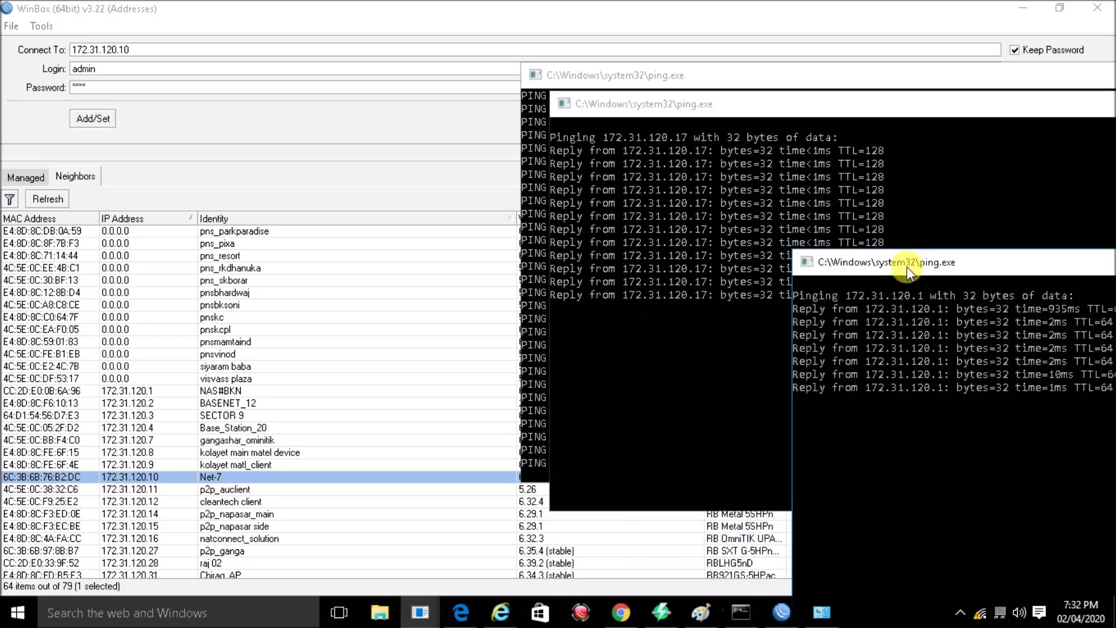
# Run another continuous ping to 172.31.120.1 and bring its console to the front
pyautogui.press('super+r')
pyautogui.write('ping -t 172.31.120.')
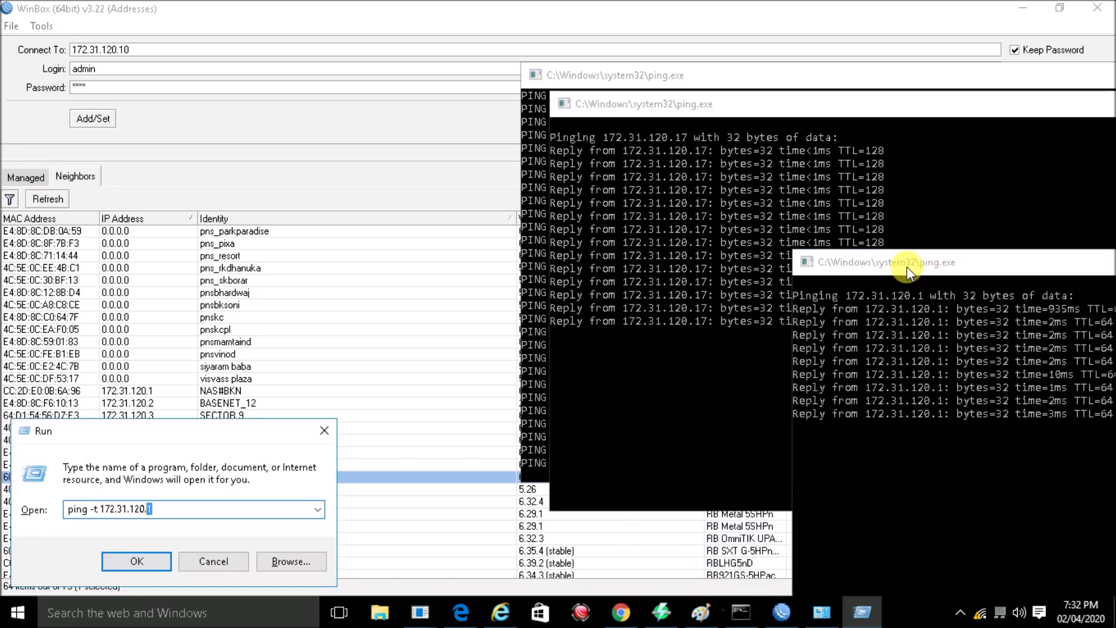
pyautogui.press('Return')
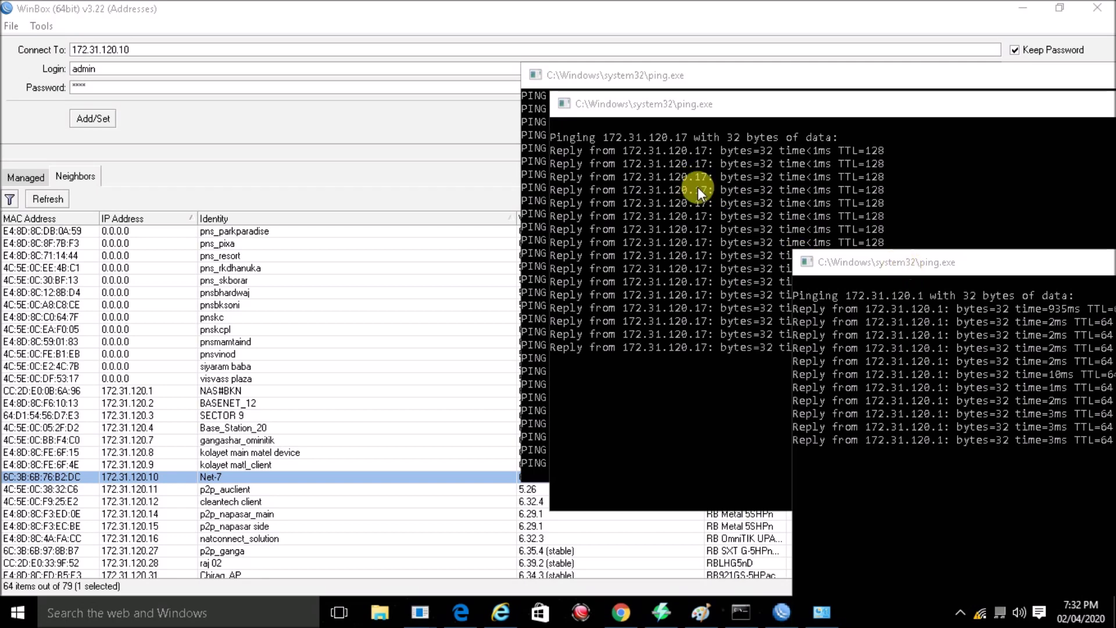
pyautogui.moveTo(922, 262); pyautogui.dragTo(539, 91)
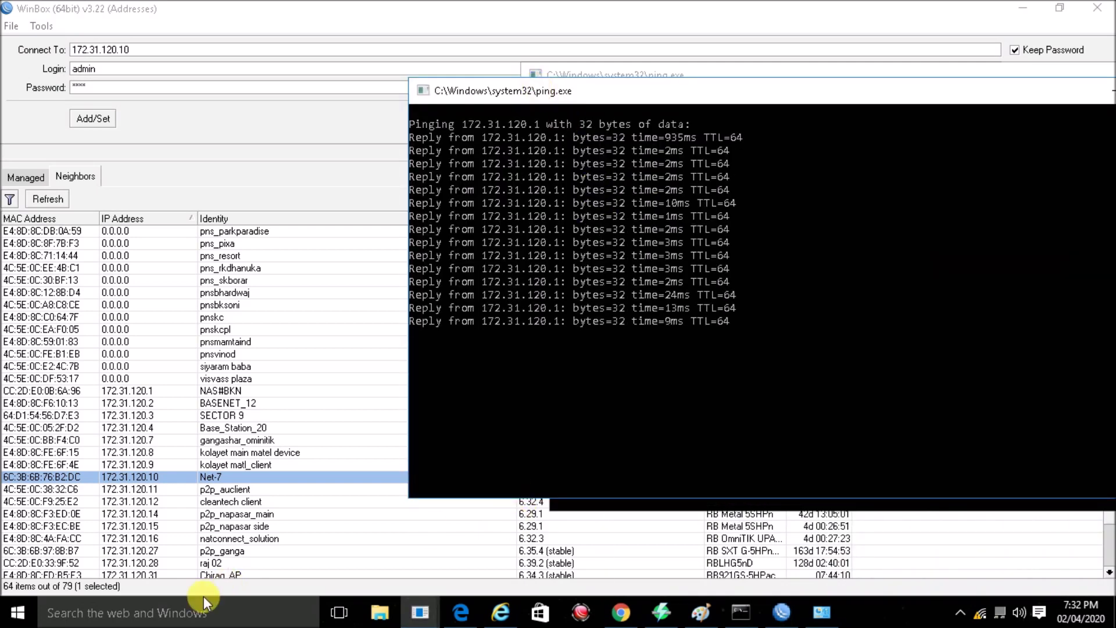
# Open Local Disk (C:) in File Explorer by searching for c:
pyautogui.click(185, 618)
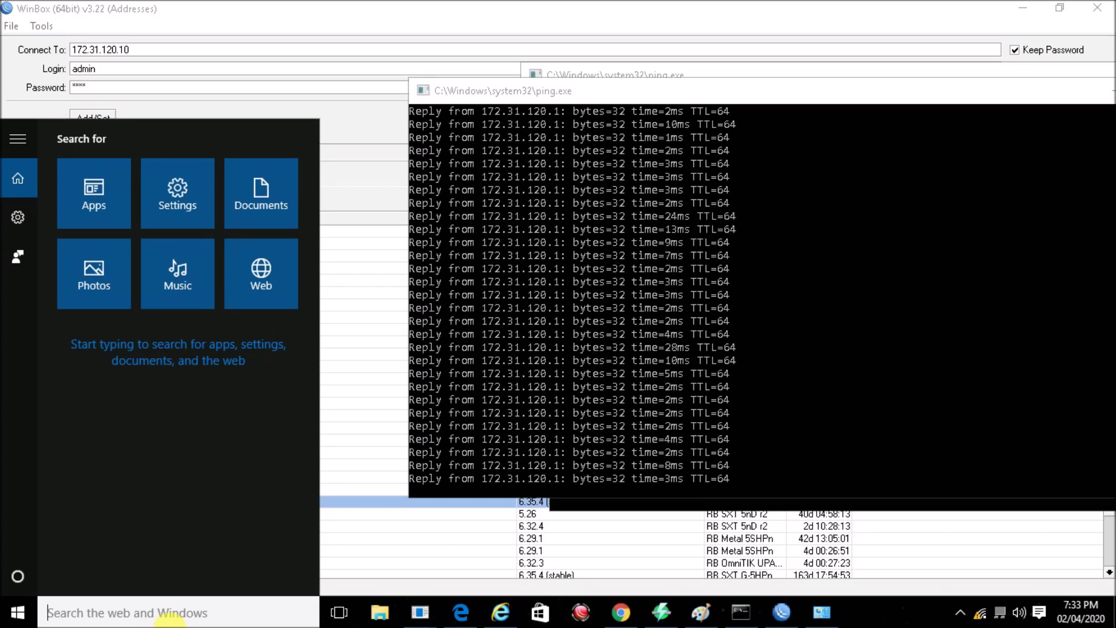
pyautogui.write('c:')
pyautogui.press('Return')
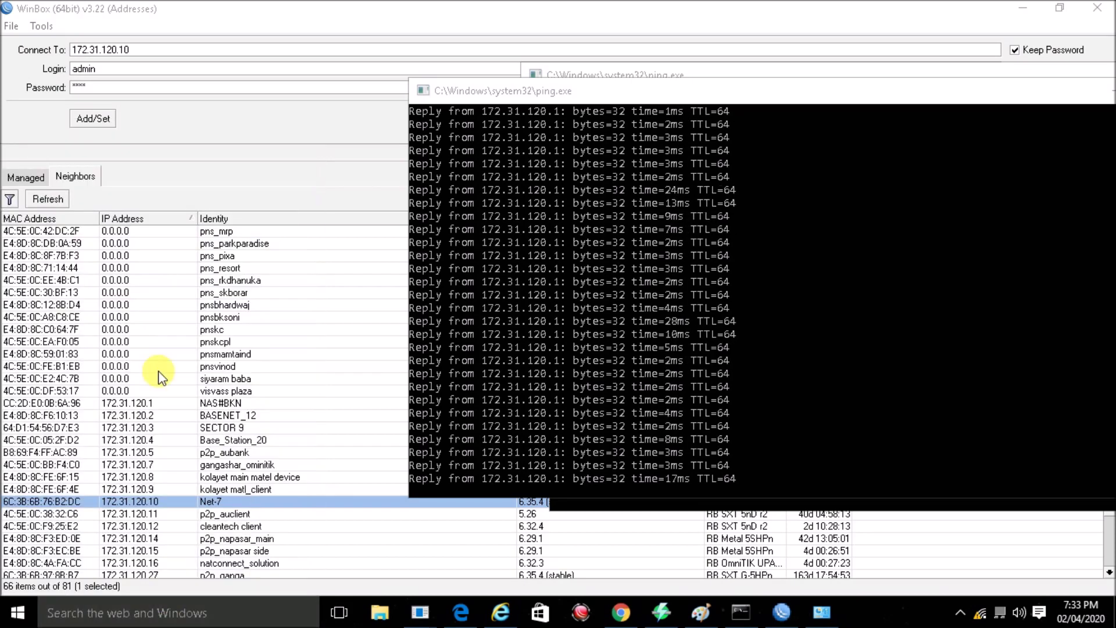
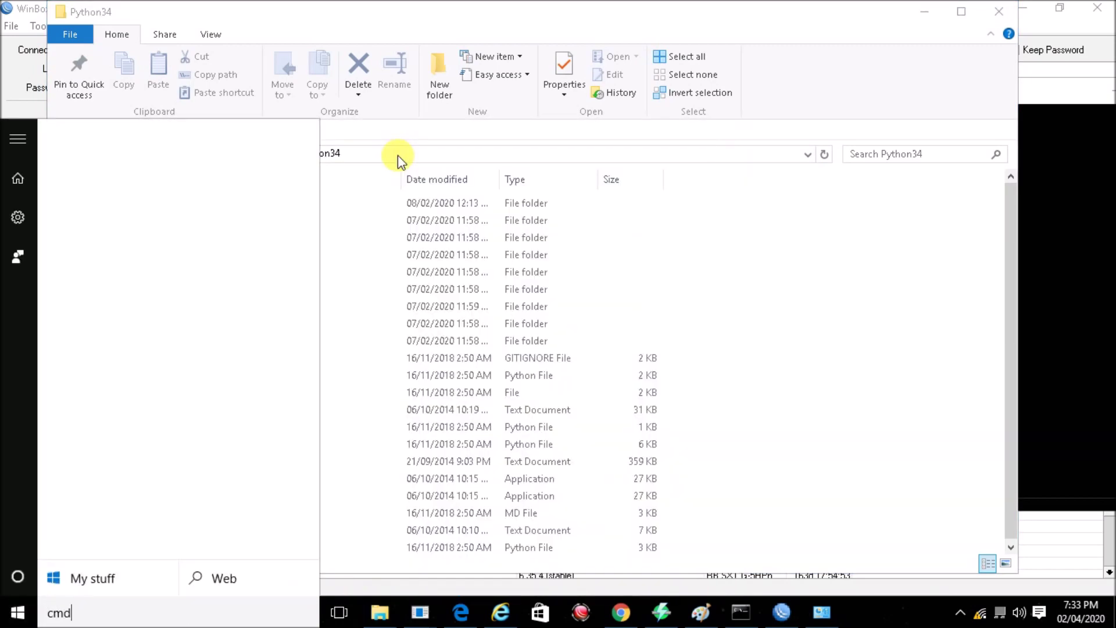
# Launch the Command Prompt search result as administrator from its right-click options
pyautogui.rightClick(178, 170)
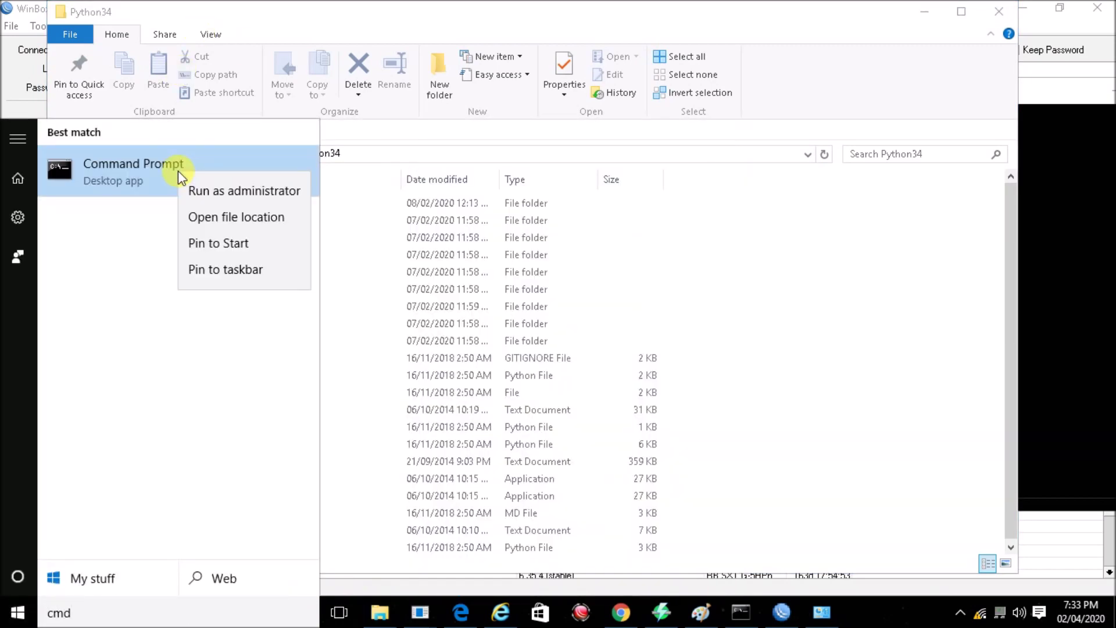
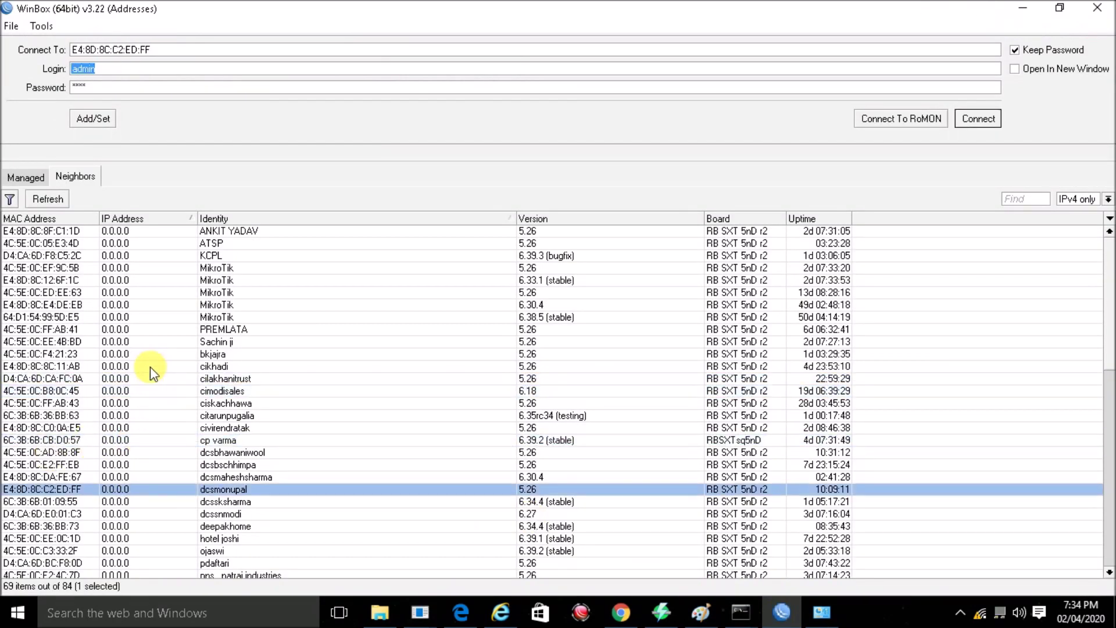
pyautogui.press('Down')
pyautogui.press('Down')
pyautogui.press('Down')
pyautogui.press('Down')
pyautogui.press('Down')
pyautogui.press('Down')
pyautogui.press('Down')
pyautogui.press('Down')
pyautogui.press('Down')
pyautogui.press('Down')
pyautogui.press('Down')
pyautogui.press('Down')
pyautogui.press('Down')
pyautogui.press('Down')
pyautogui.press('Down')
pyautogui.press('Down')
pyautogui.press('Down')
pyautogui.press('Down')
pyautogui.press('Down')
pyautogui.press('Down')
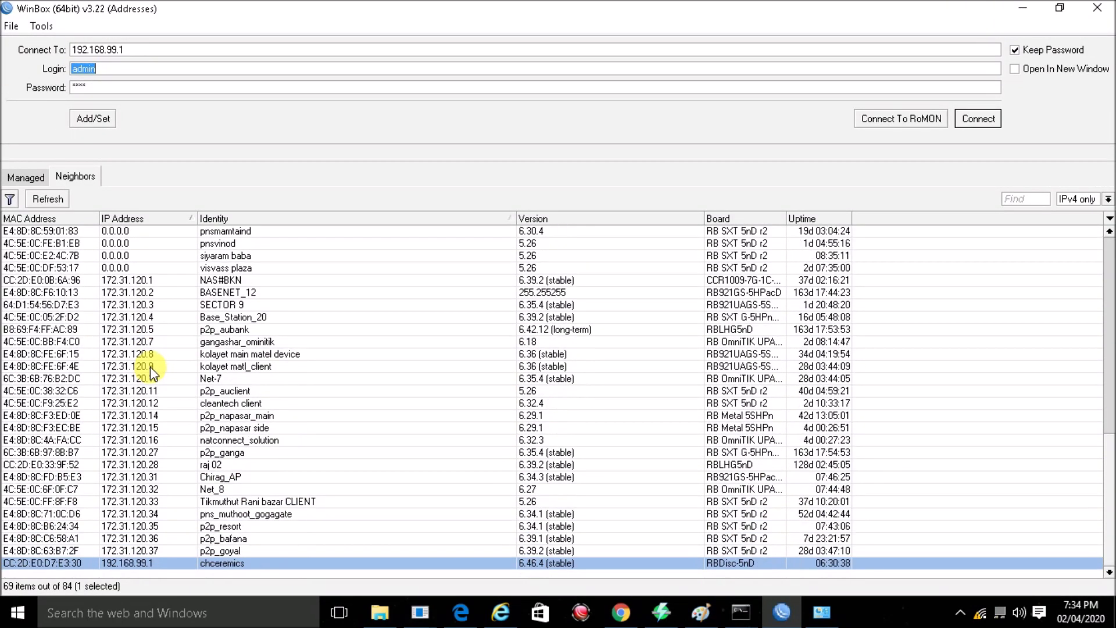
# In the WinBox Neighbors list, select the access point at 172.31.120.31
pyautogui.click(185, 492)
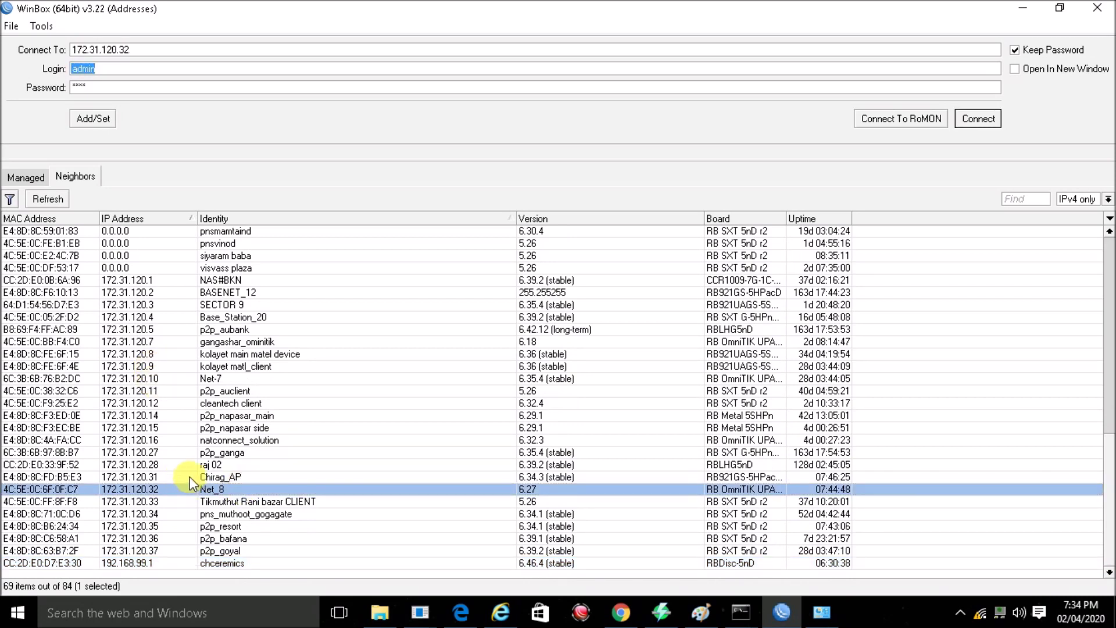
pyautogui.click(187, 476)
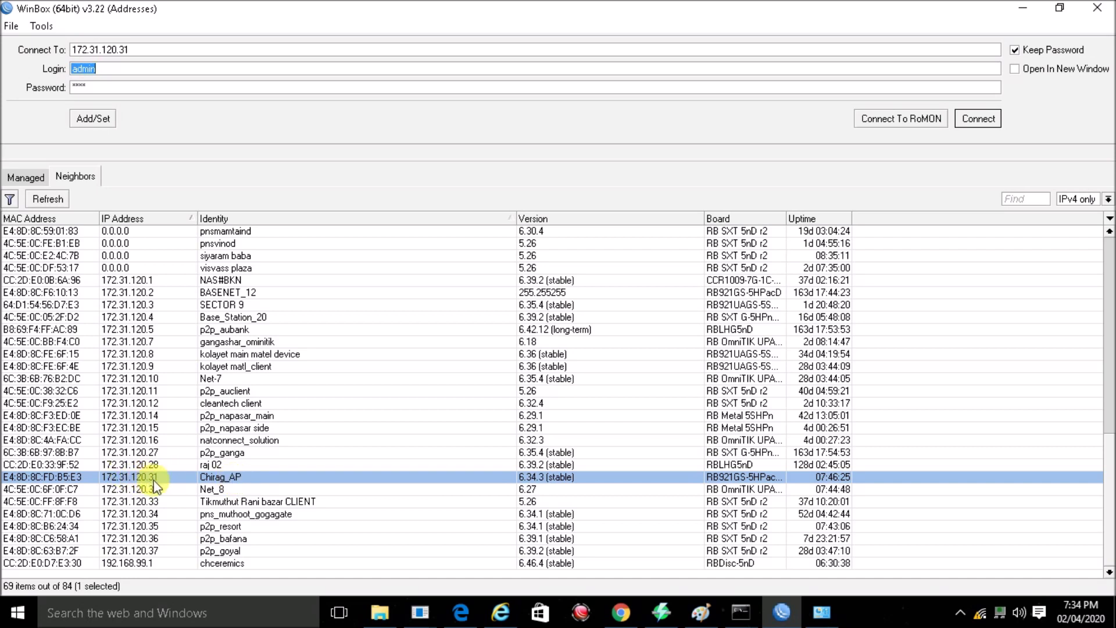
# From the Run prompt, start a continuous ping -t to 172.31.120.31
pyautogui.press('super+r')
pyautogui.hotkey('shift', 'Left')
pyautogui.write('31')
pyautogui.press('Return')
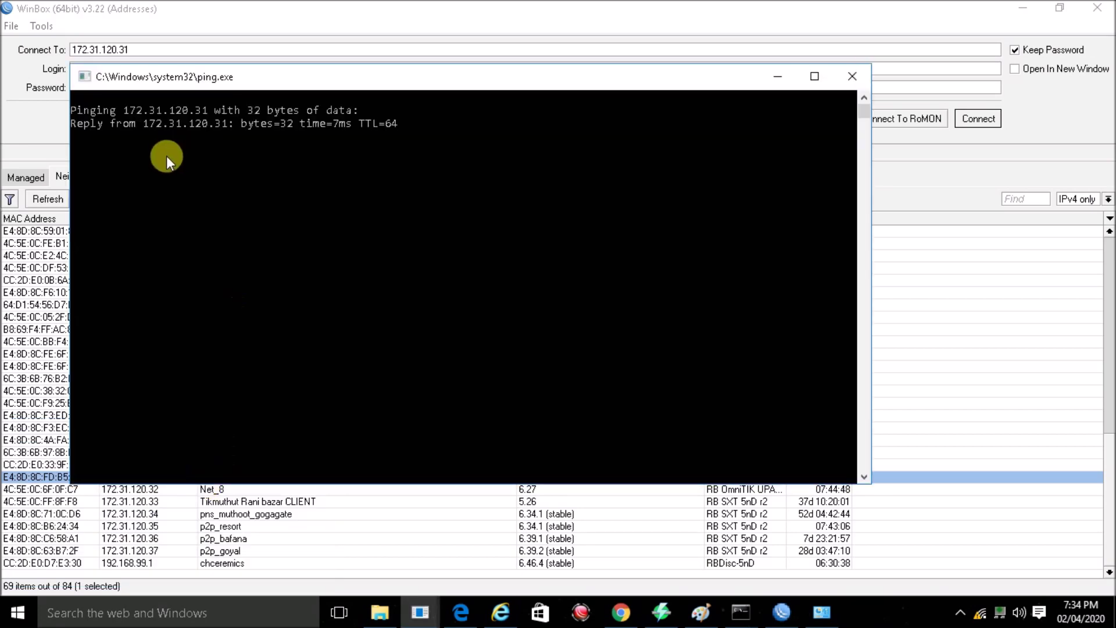
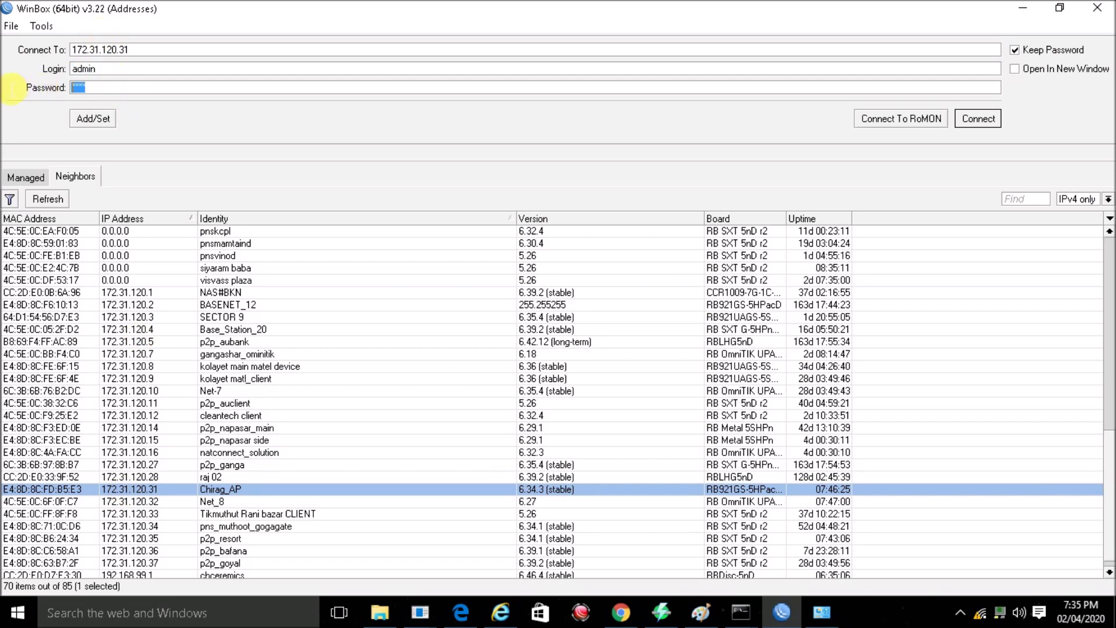
# Enter the access point password in the Windows Run box and copy it
pyautogui.press('super+r')
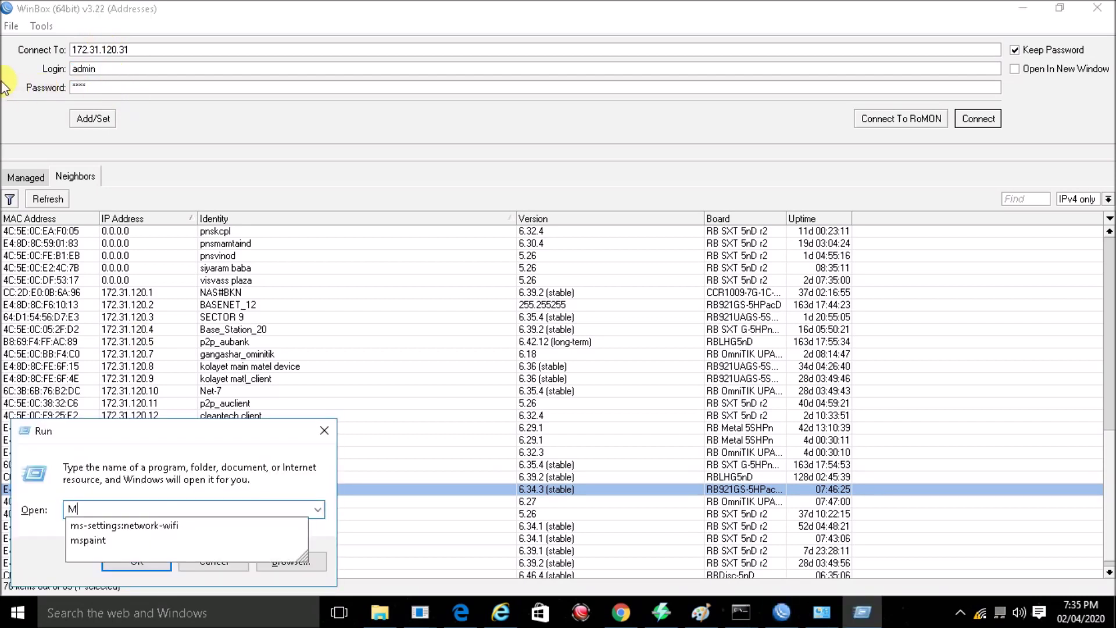
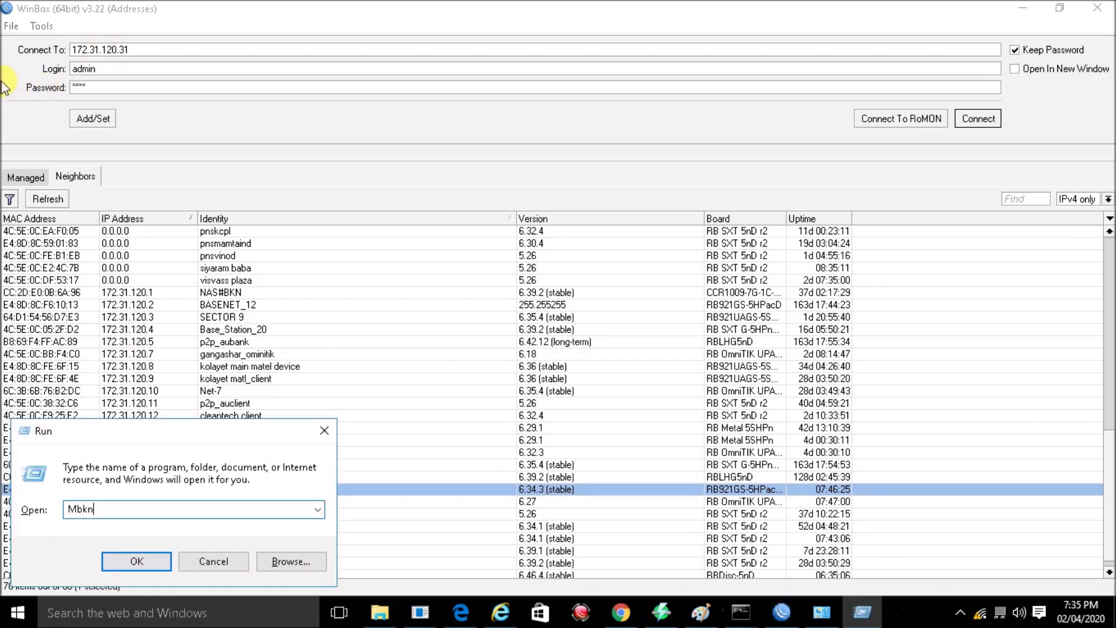
pyautogui.doubleClick(79, 509)
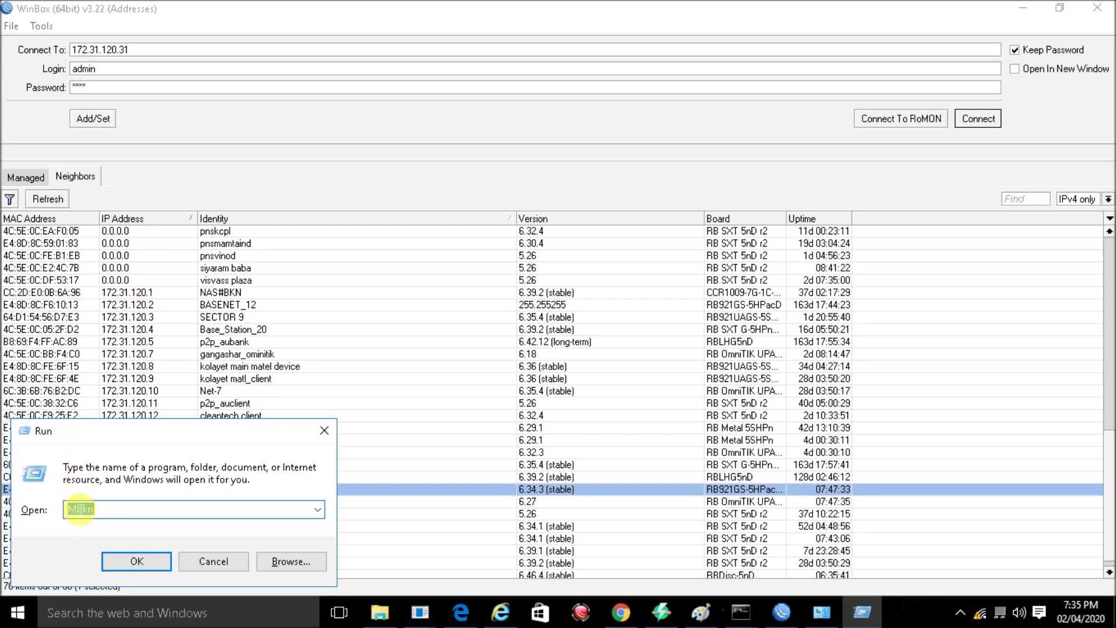
pyautogui.rightClick(79, 509)
pyautogui.click(98, 334)
# Replace the saved password with the copied one and connect to 172.31.120.31
pyautogui.doubleClick(87, 88)
pyautogui.press('BackSpace')
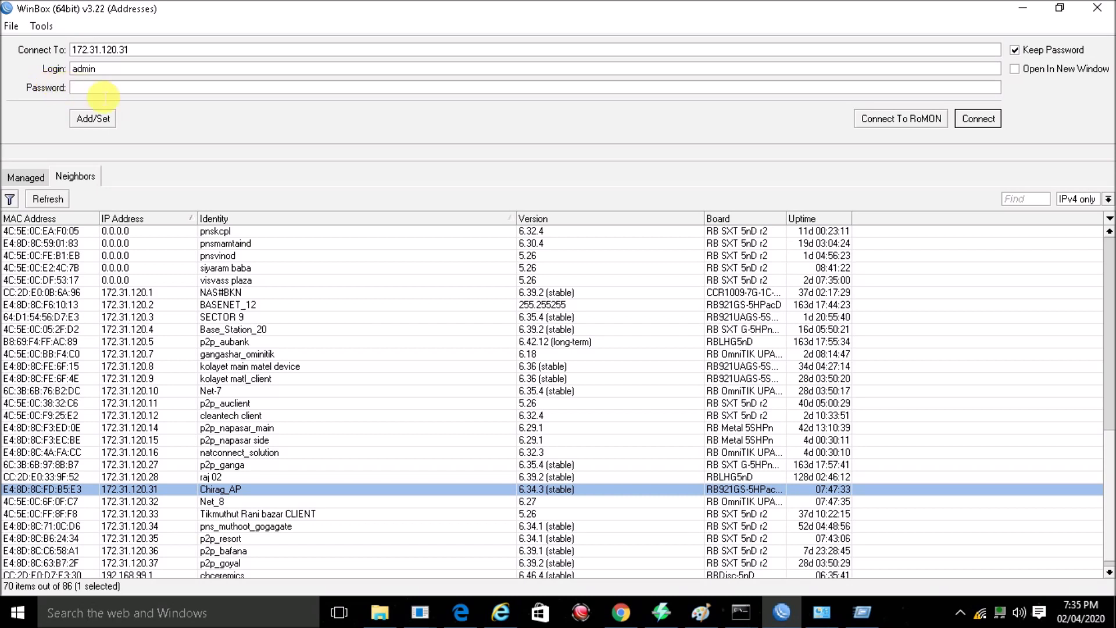
pyautogui.rightClick(95, 90)
pyautogui.click(142, 139)
pyautogui.click(970, 122)
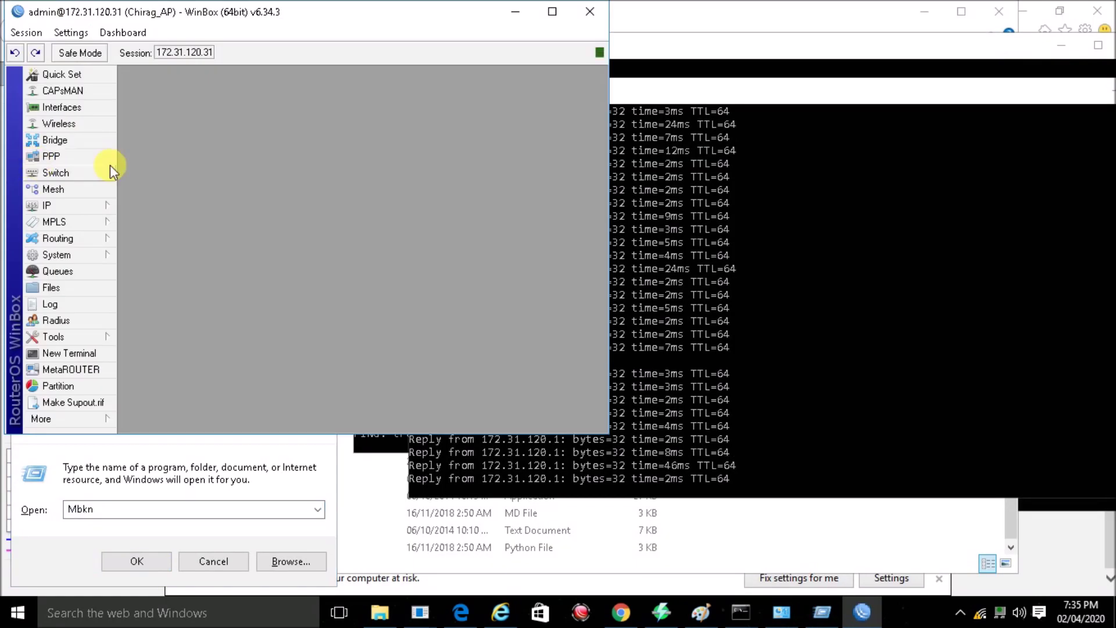
# Maximize the Chirag_AP session window and bring up Quick Set
pyautogui.click(552, 12)
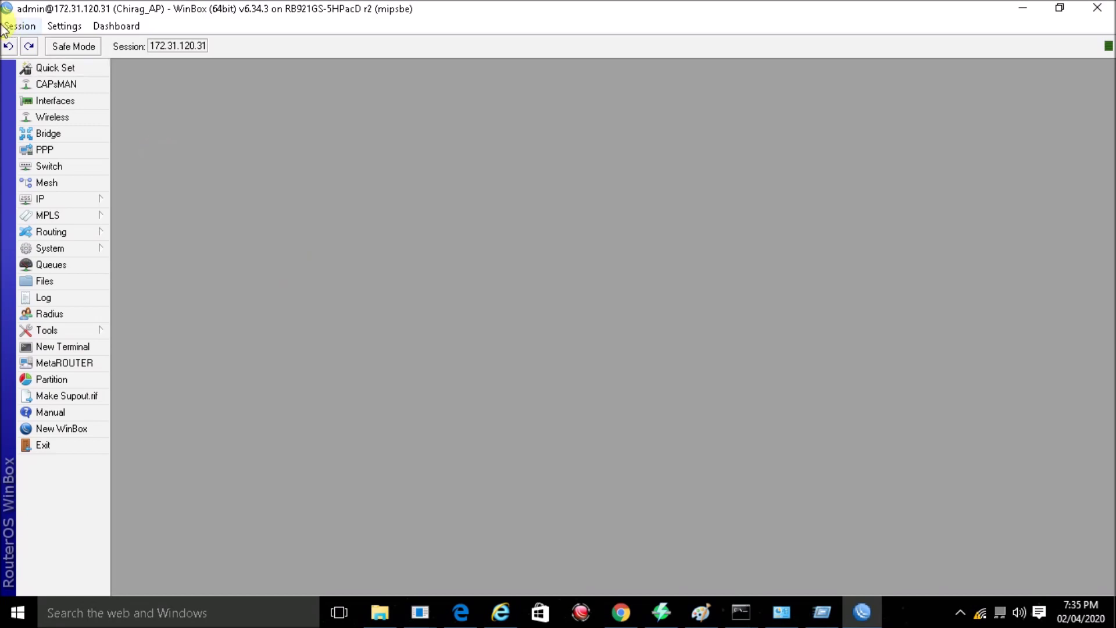
pyautogui.click(72, 69)
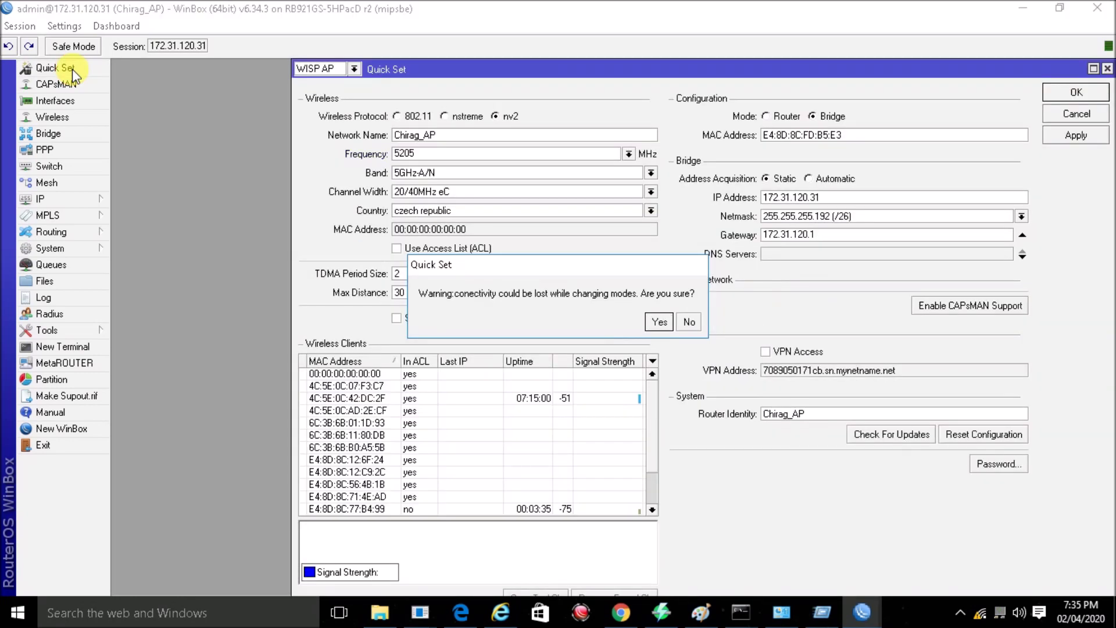
# Decline the mode warning, review IP 172.31.120.31 and MAC E4:8D:8C:FD:B5:E3, then cancel Quick Set
pyautogui.click(687, 323)
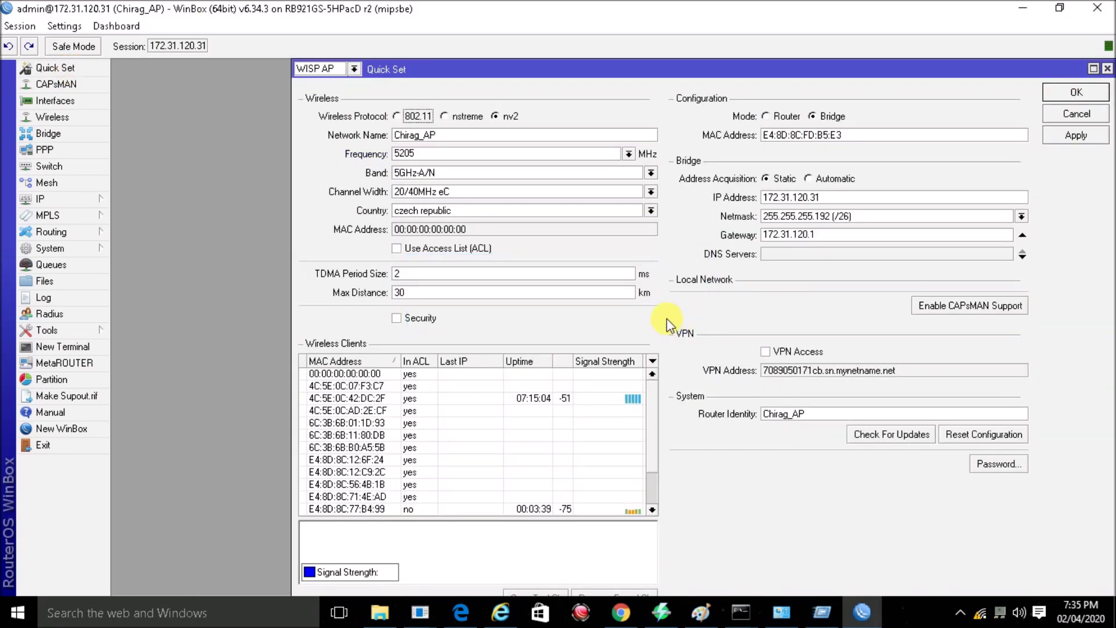
pyautogui.doubleClick(508, 69)
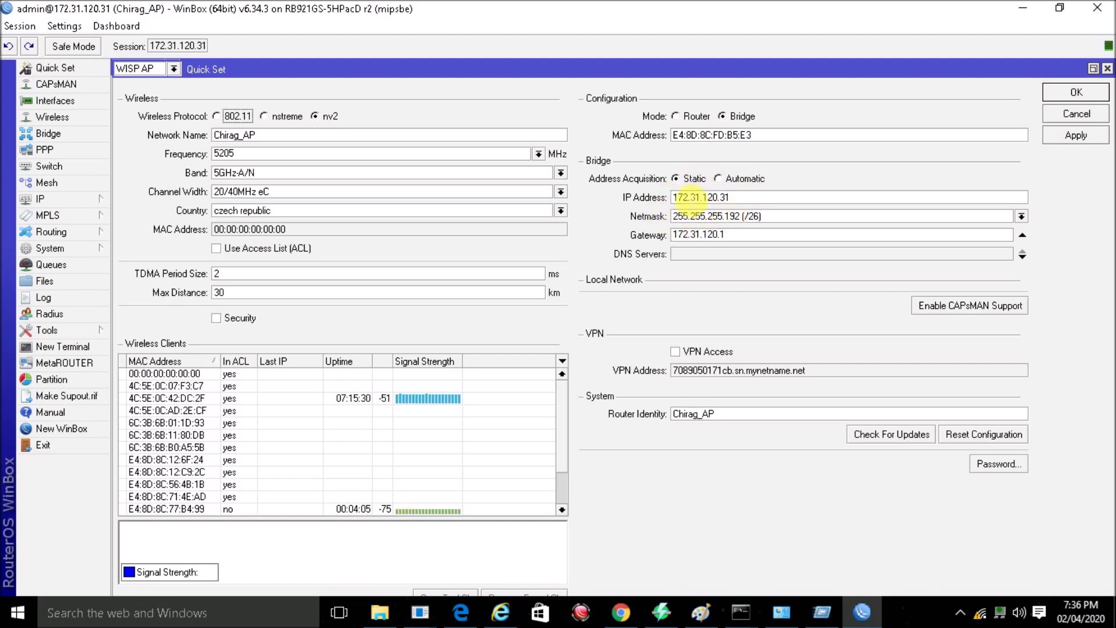
pyautogui.moveTo(673, 197); pyautogui.dragTo(747, 200)
pyautogui.click(747, 199)
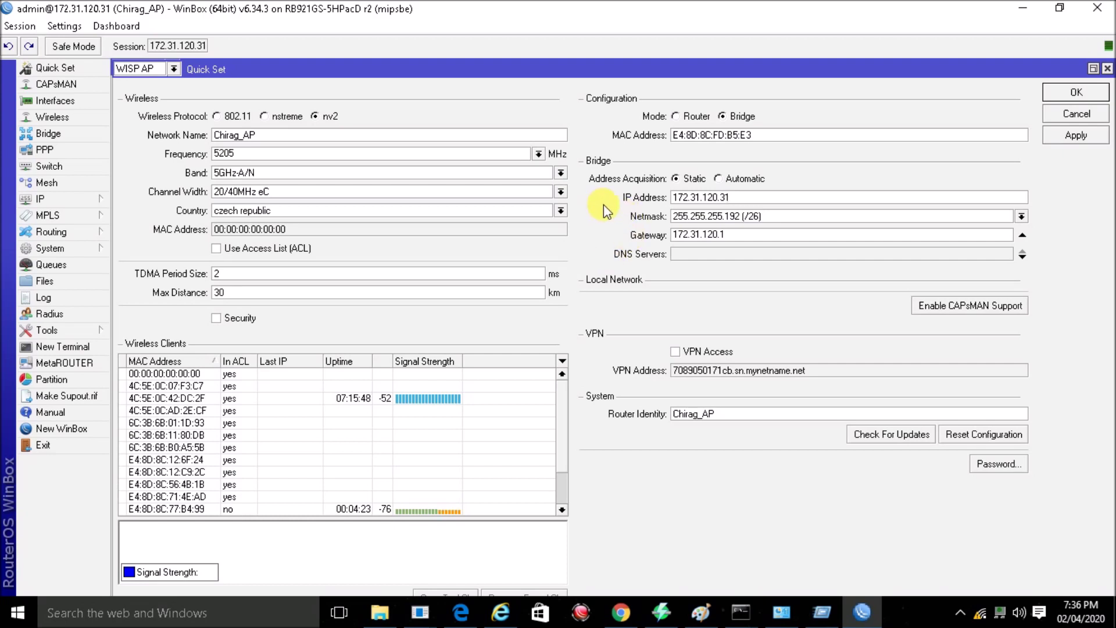
pyautogui.moveTo(766, 134); pyautogui.dragTo(680, 137)
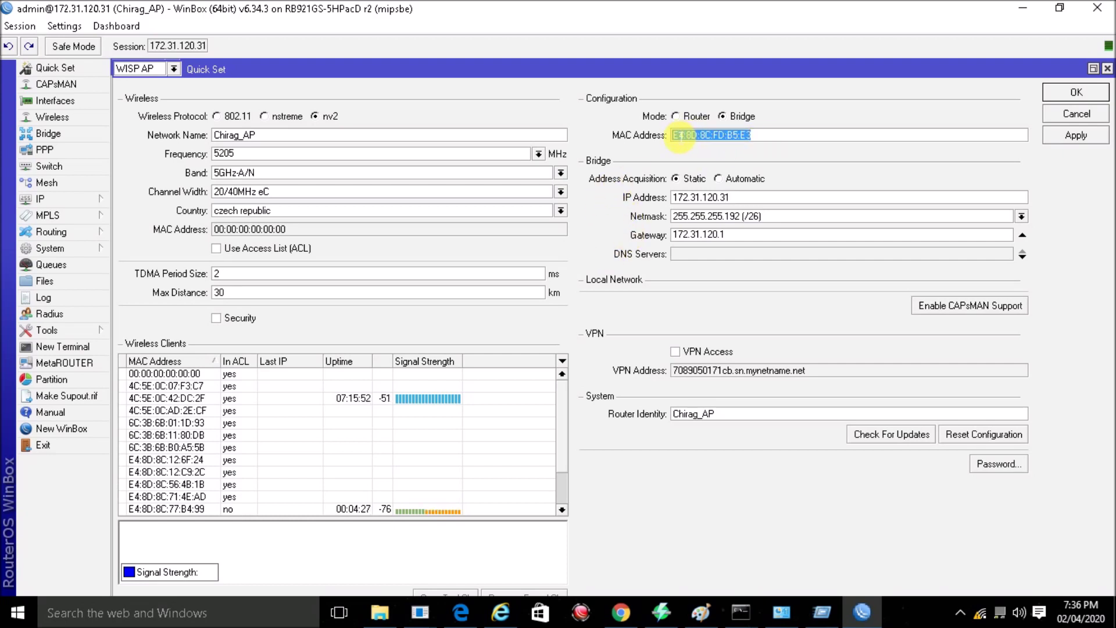
pyautogui.click(679, 136)
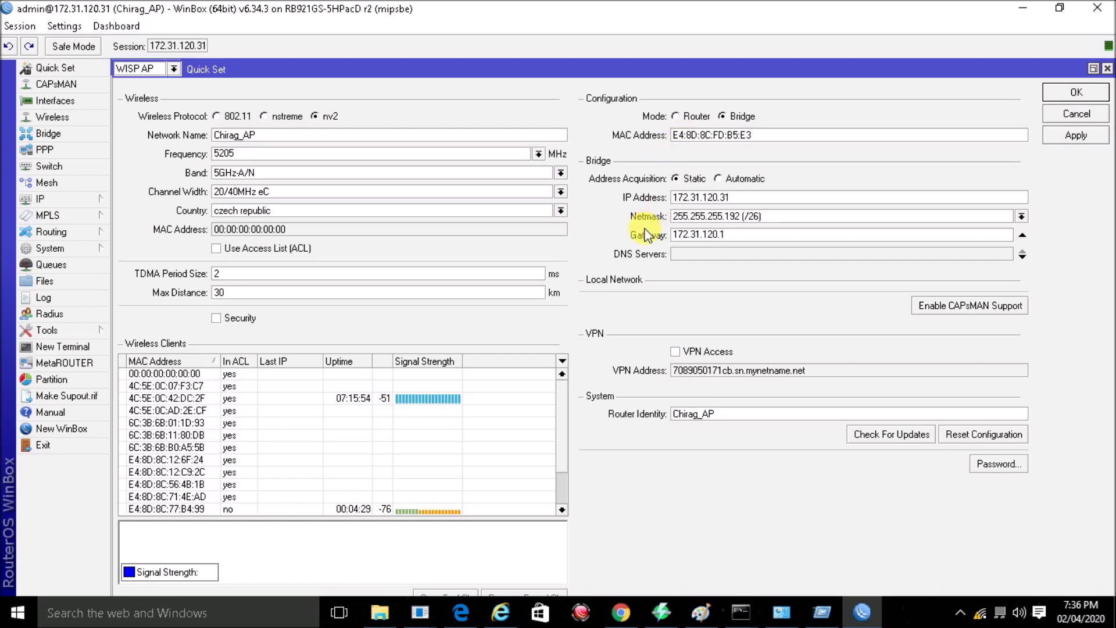
pyautogui.click(1079, 113)
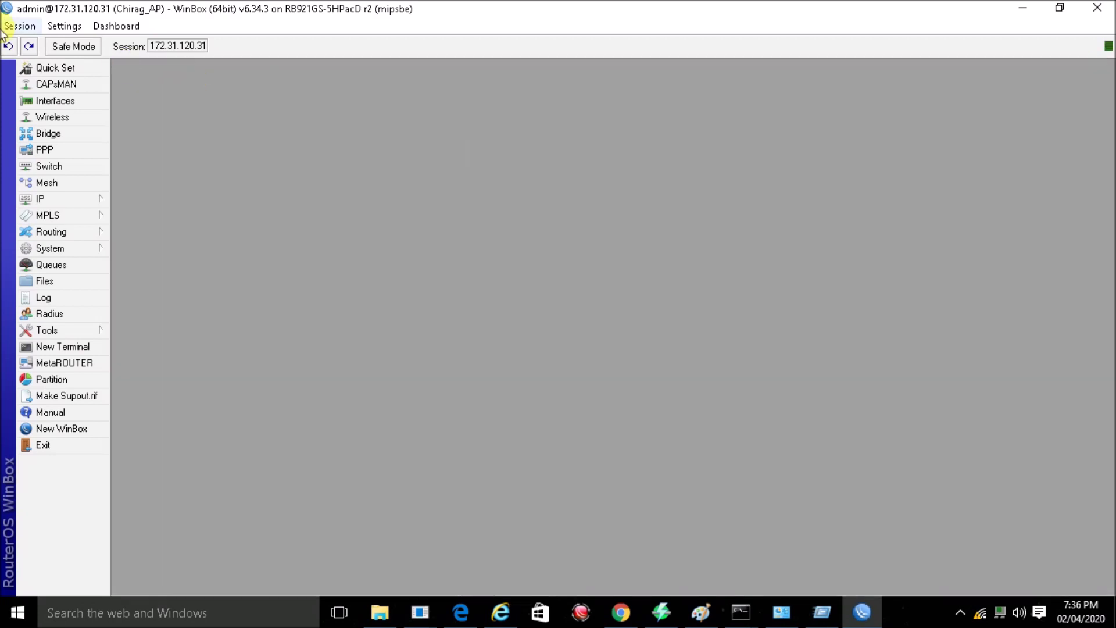
# Disconnect the session from the access point and dismiss the Run prompt
pyautogui.click(20, 27)
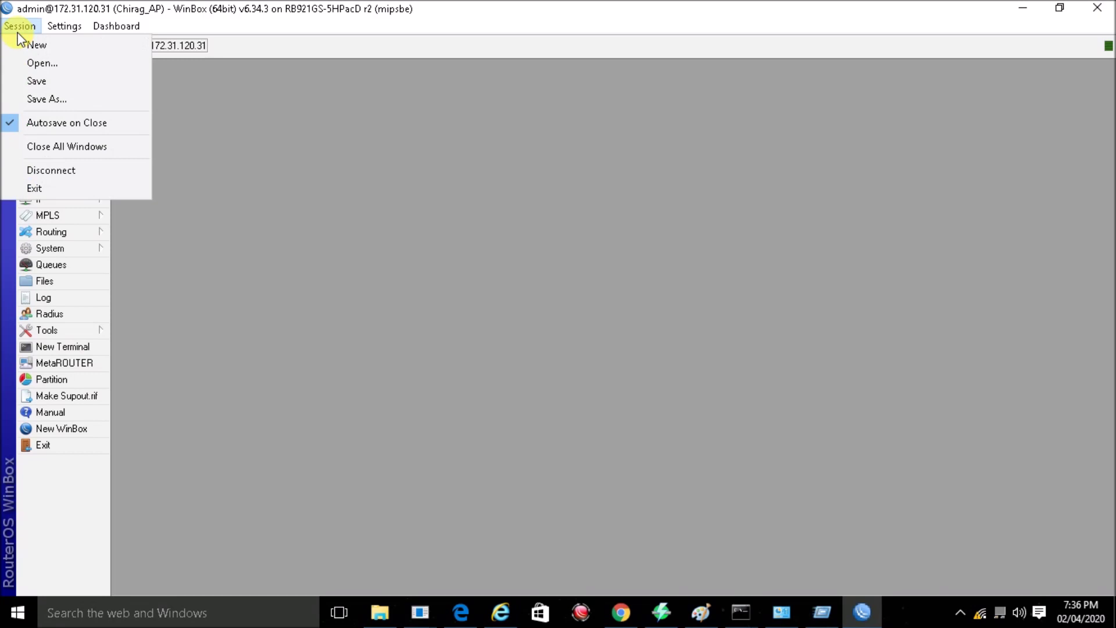
pyautogui.click(37, 170)
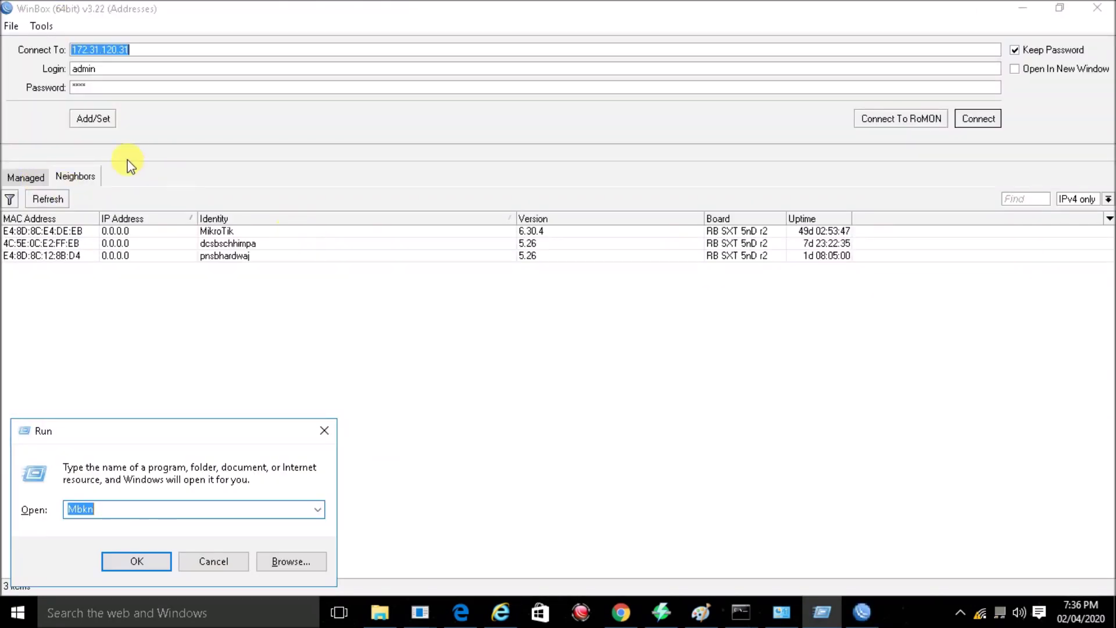
pyautogui.click(213, 562)
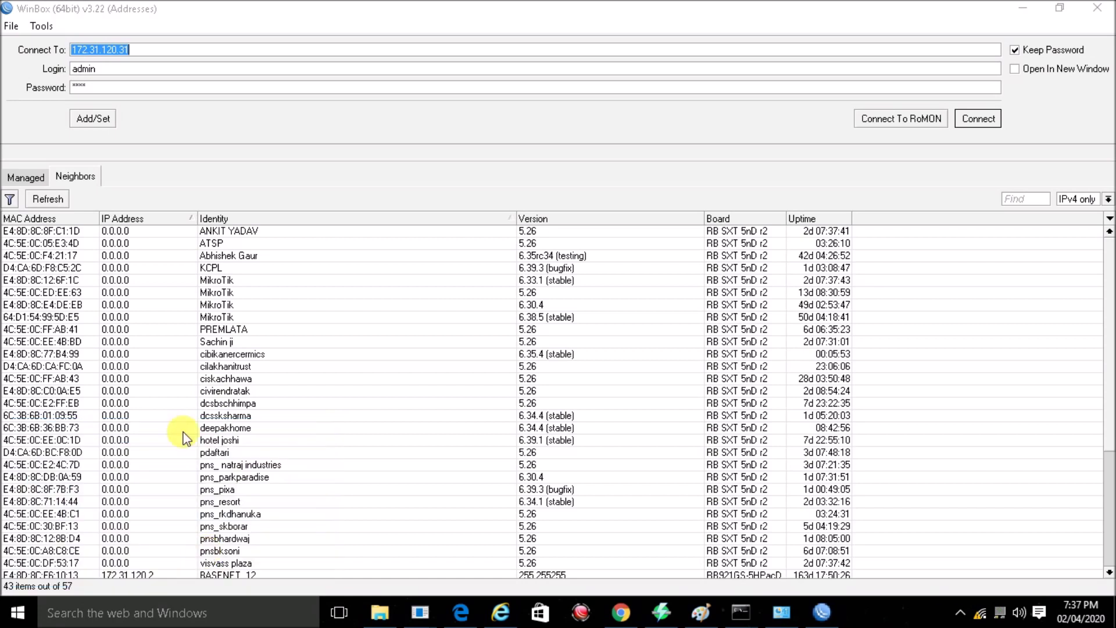
# Browse Neighbors list rows, ending with 4C:5E:0C:FF:AB:41 as the connect target
pyautogui.click(123, 293)
pyautogui.click(145, 326)
pyautogui.click(81, 317)
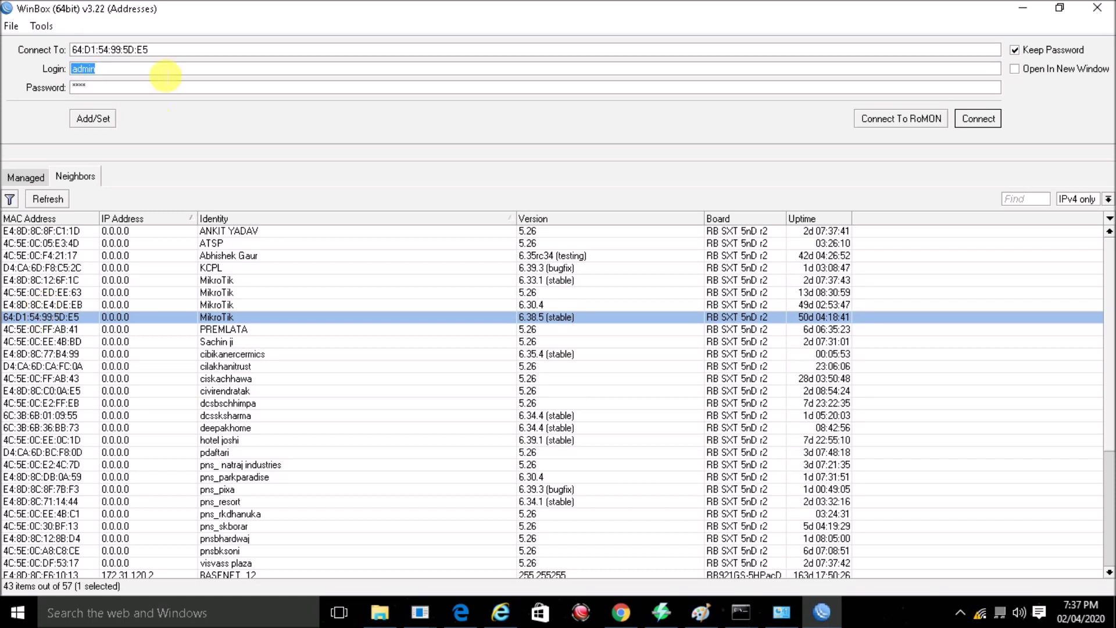
pyautogui.click(25, 267)
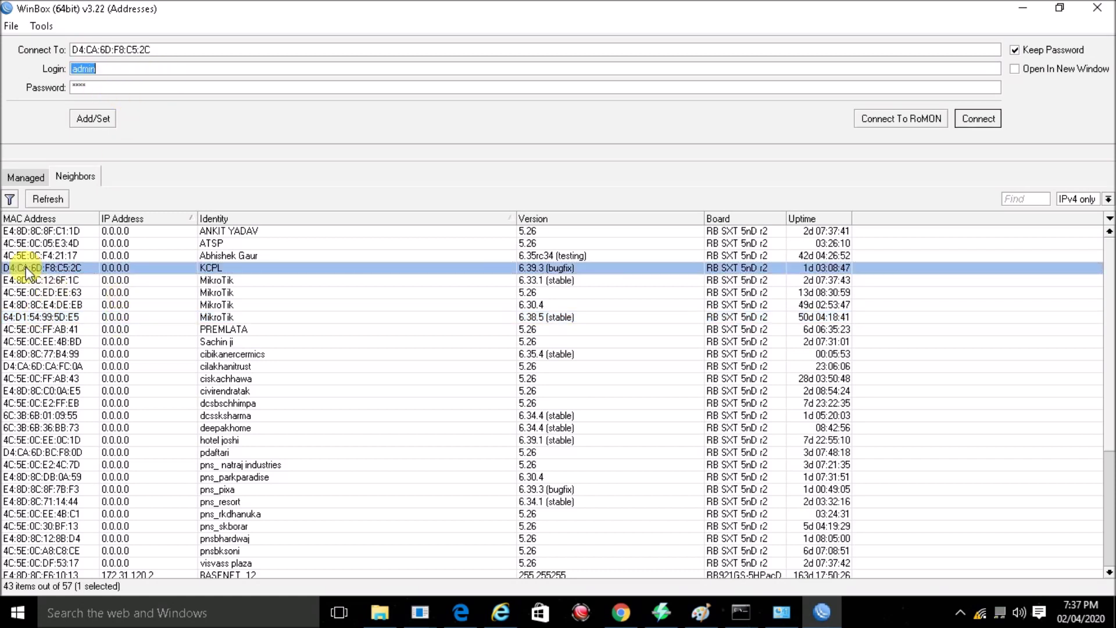
pyautogui.click(52, 231)
pyautogui.click(68, 267)
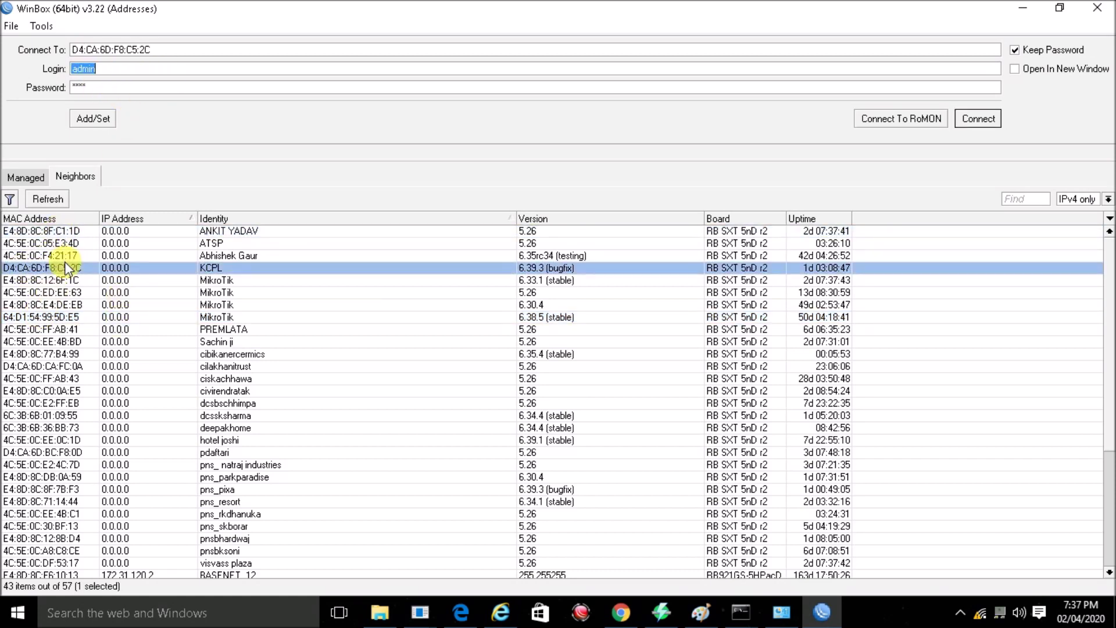
pyautogui.click(66, 305)
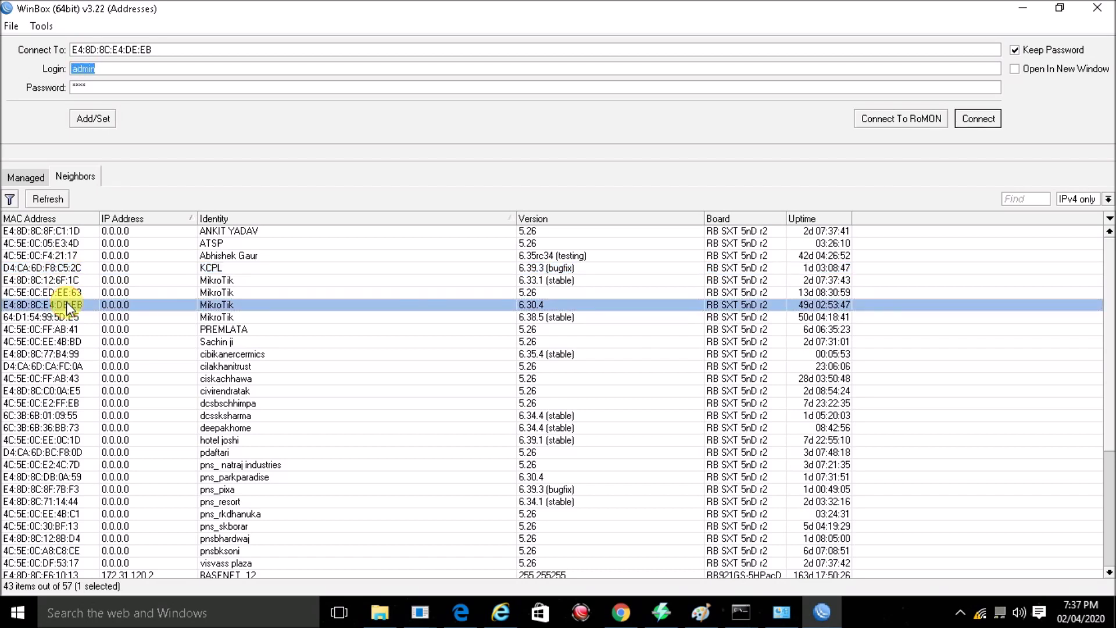
pyautogui.click(51, 370)
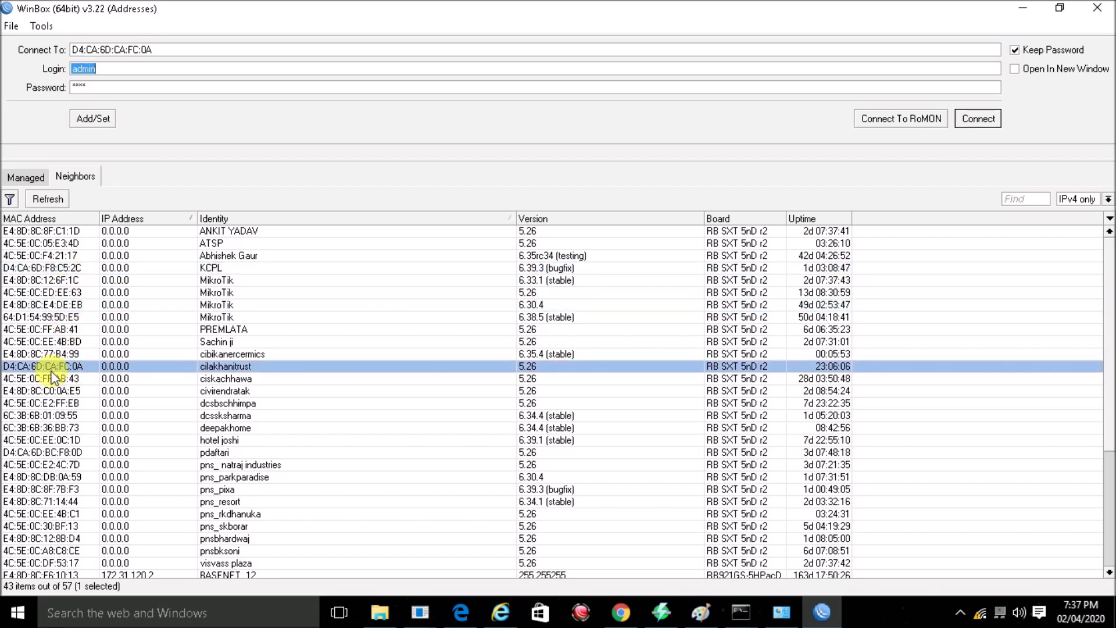
pyautogui.click(52, 381)
pyautogui.click(64, 399)
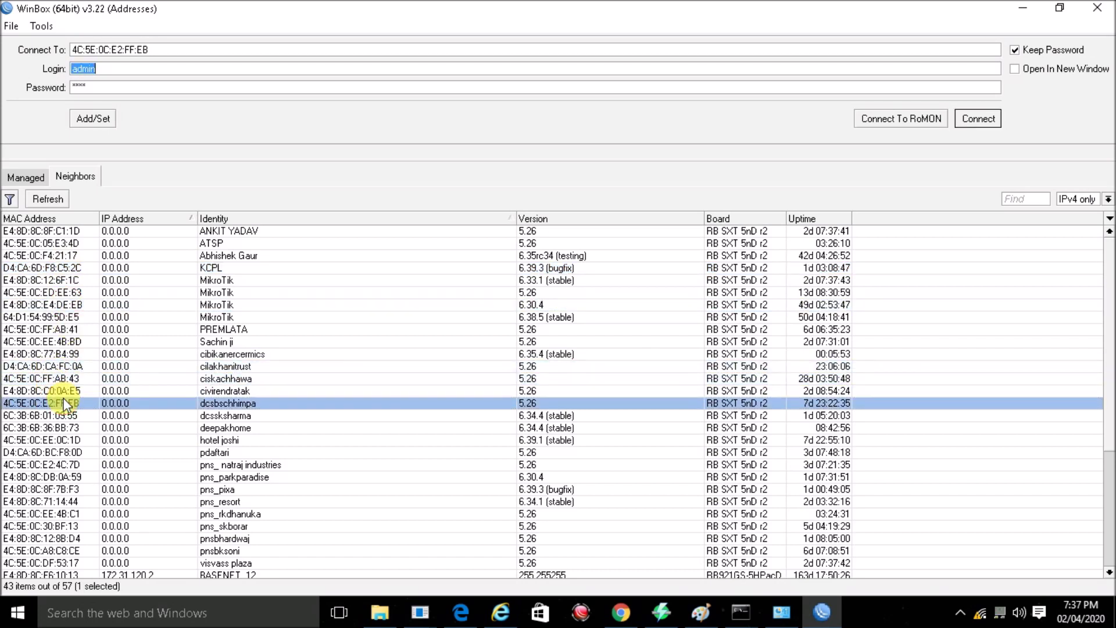
pyautogui.click(39, 387)
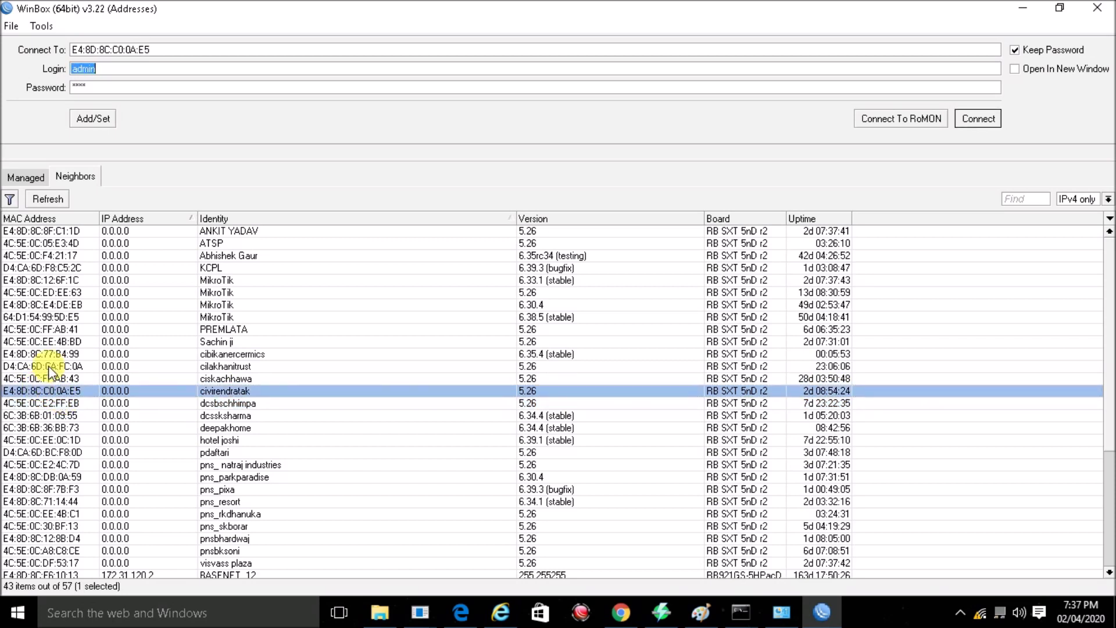
pyautogui.click(45, 332)
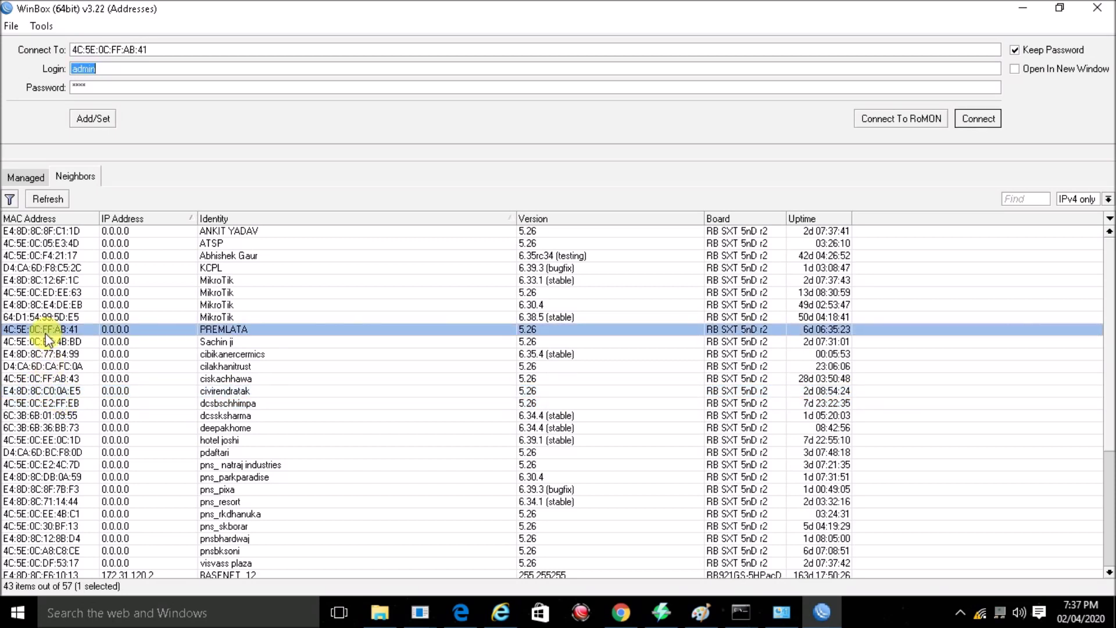
pyautogui.click(32, 317)
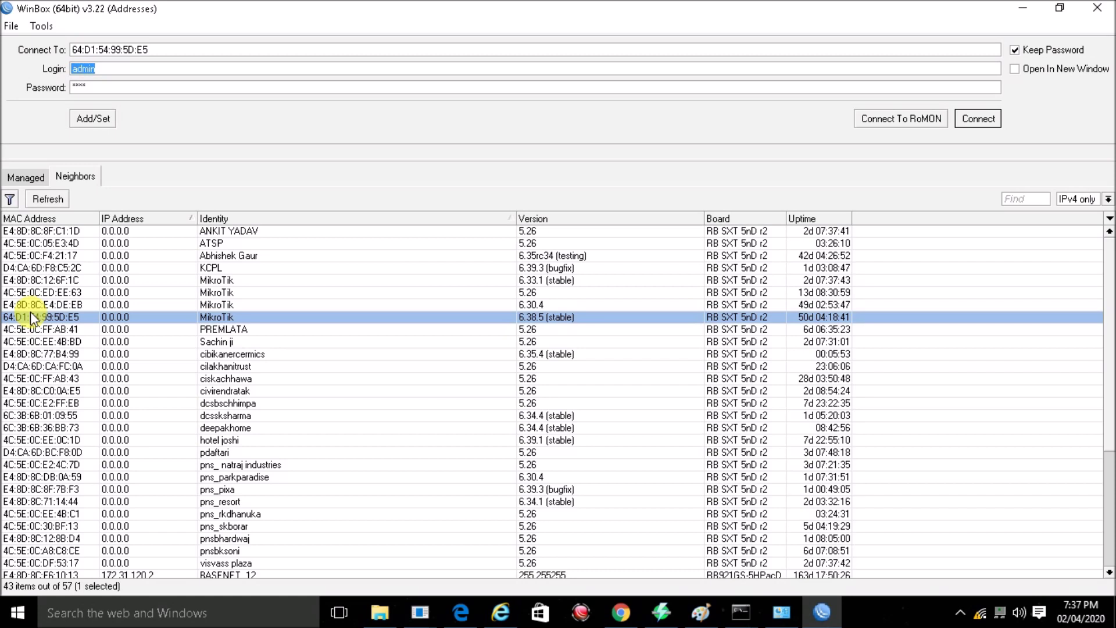
pyautogui.click(44, 301)
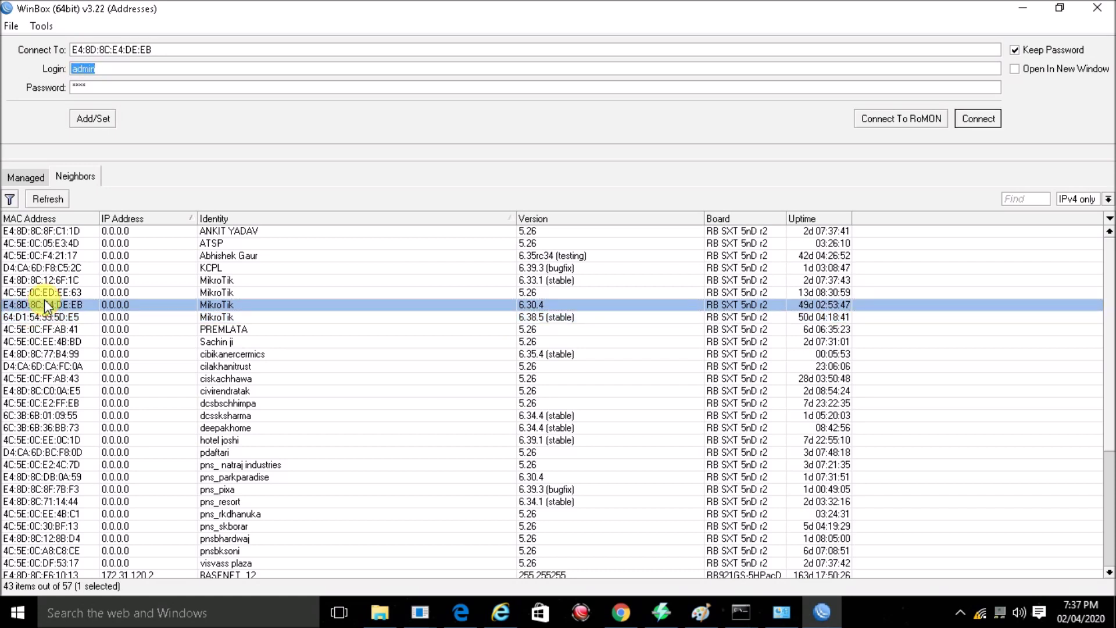
pyautogui.click(29, 287)
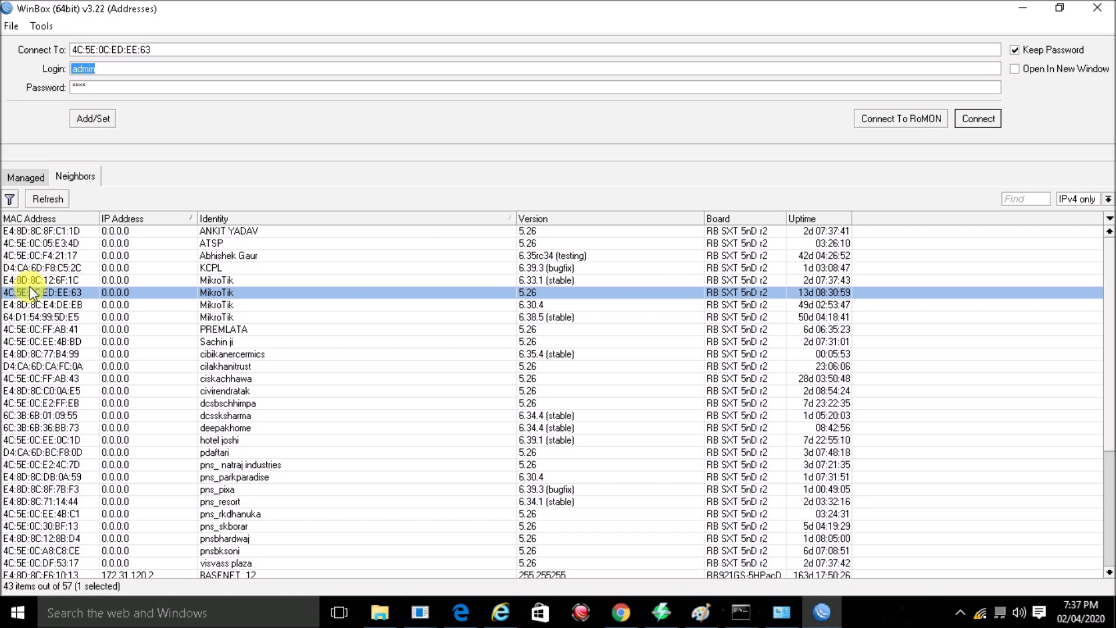
pyautogui.click(29, 280)
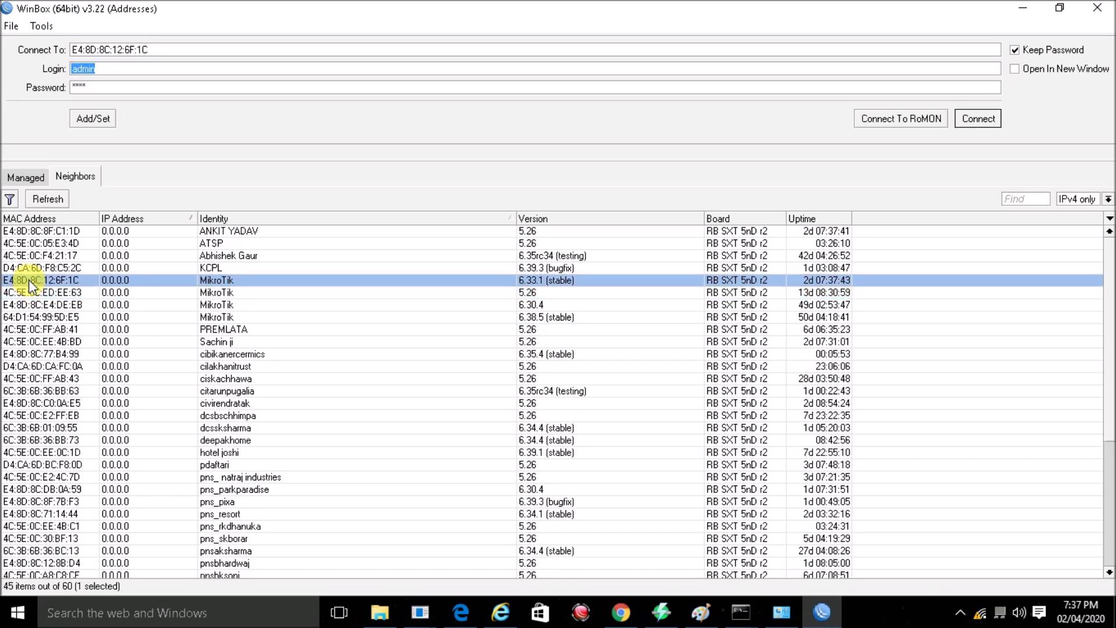
pyautogui.click(75, 392)
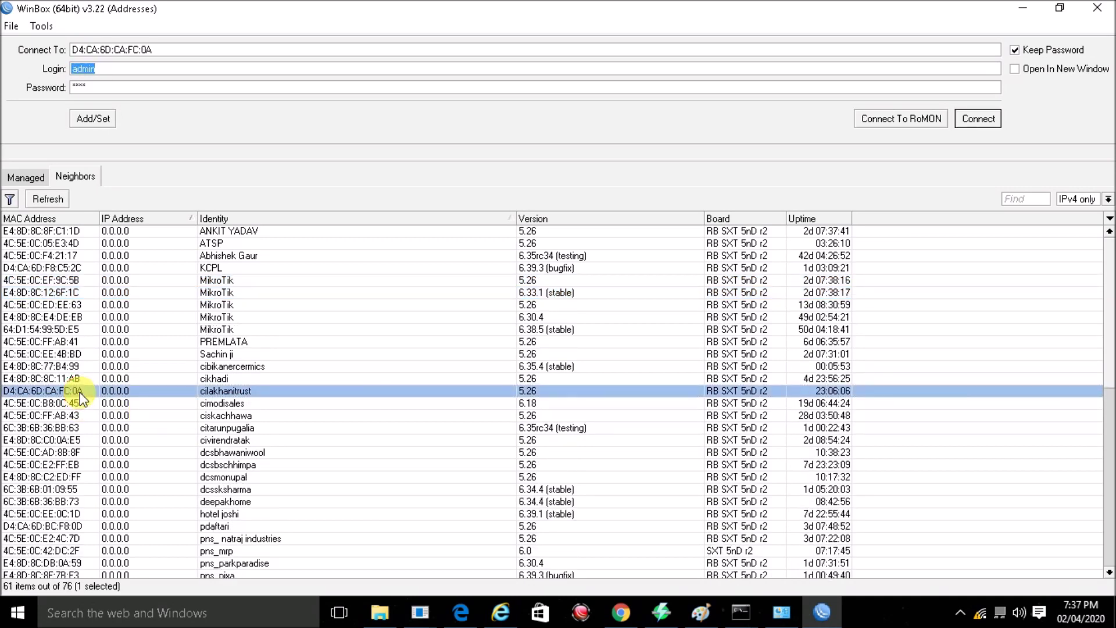
pyautogui.click(79, 343)
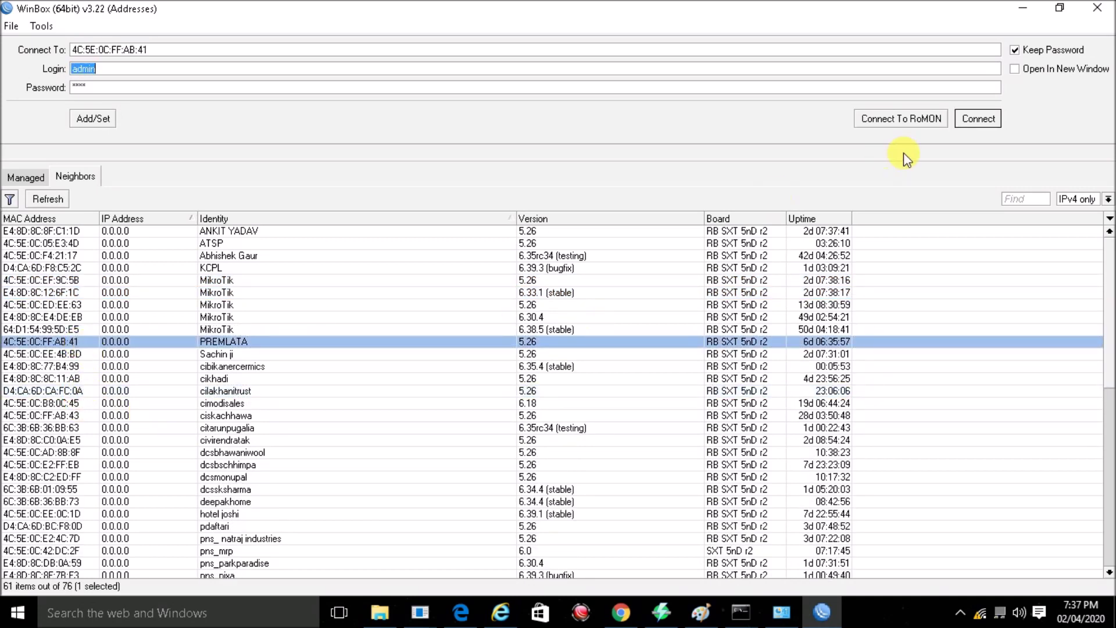